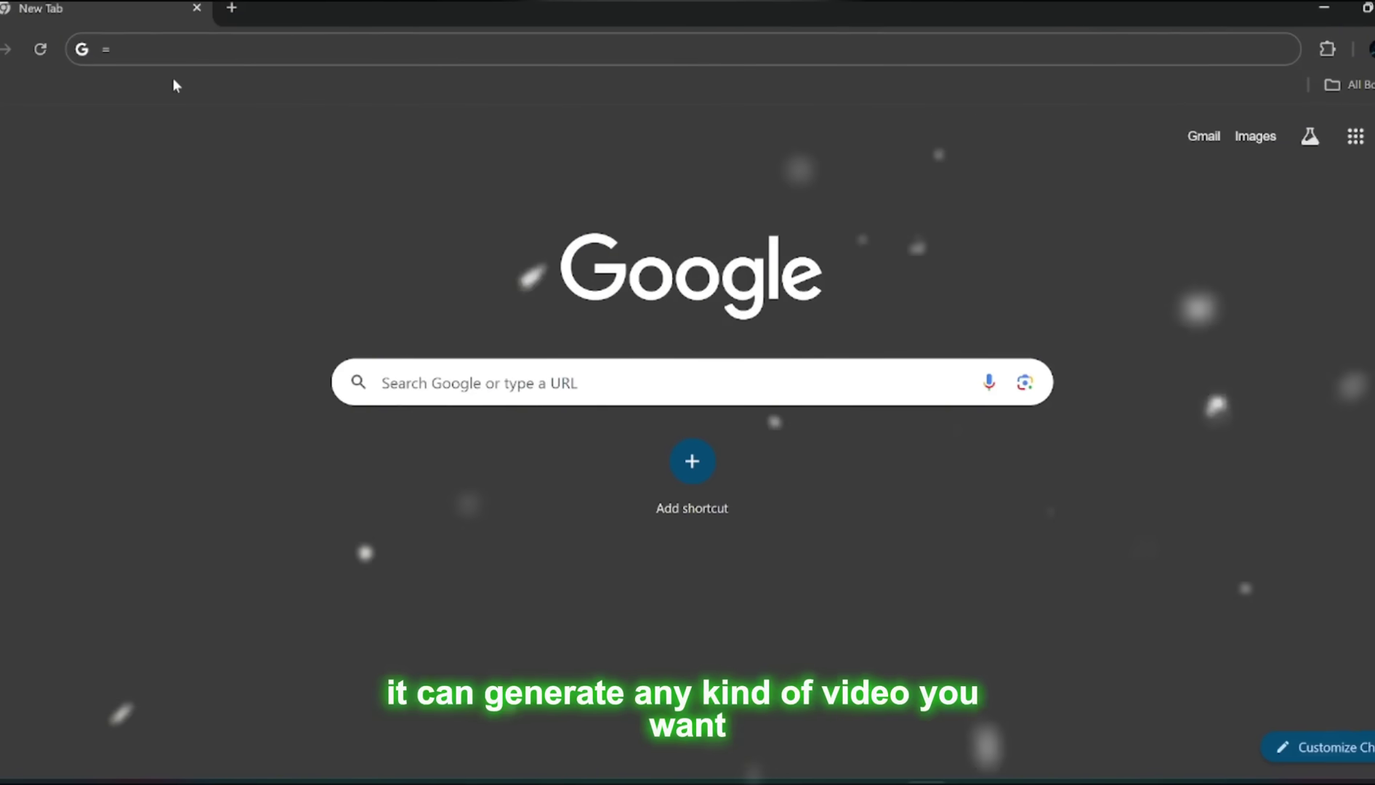
Step: Go to the Hugging Face Spaces directory at huggingface.co/spaces
{"action": "left_click", "coordinate": [158, 54]}
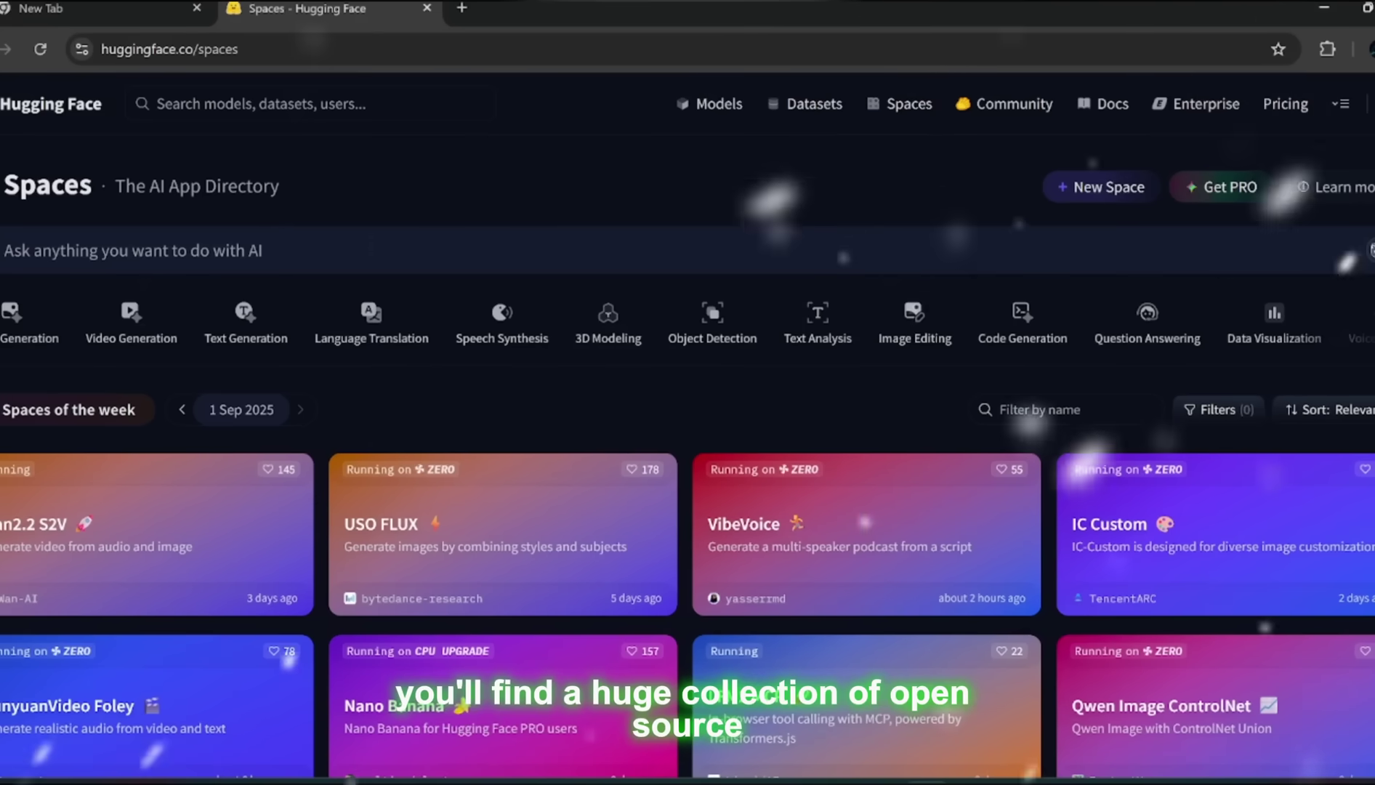
{"action": "scroll", "coordinate": [688, 436], "scroll_direction": "down", "scroll_amount": 1}
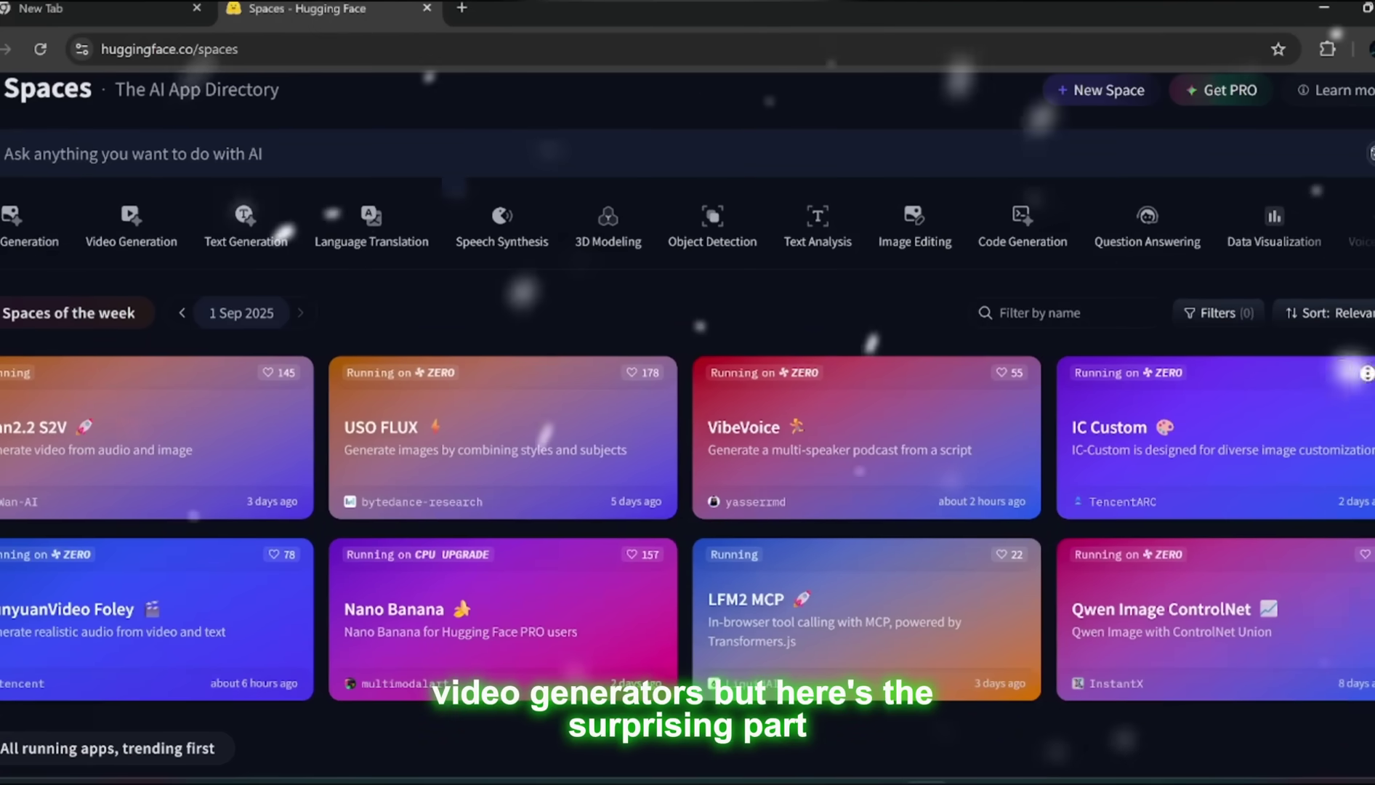
{"action": "scroll", "coordinate": [145, 329], "scroll_direction": "up", "scroll_amount": 1}
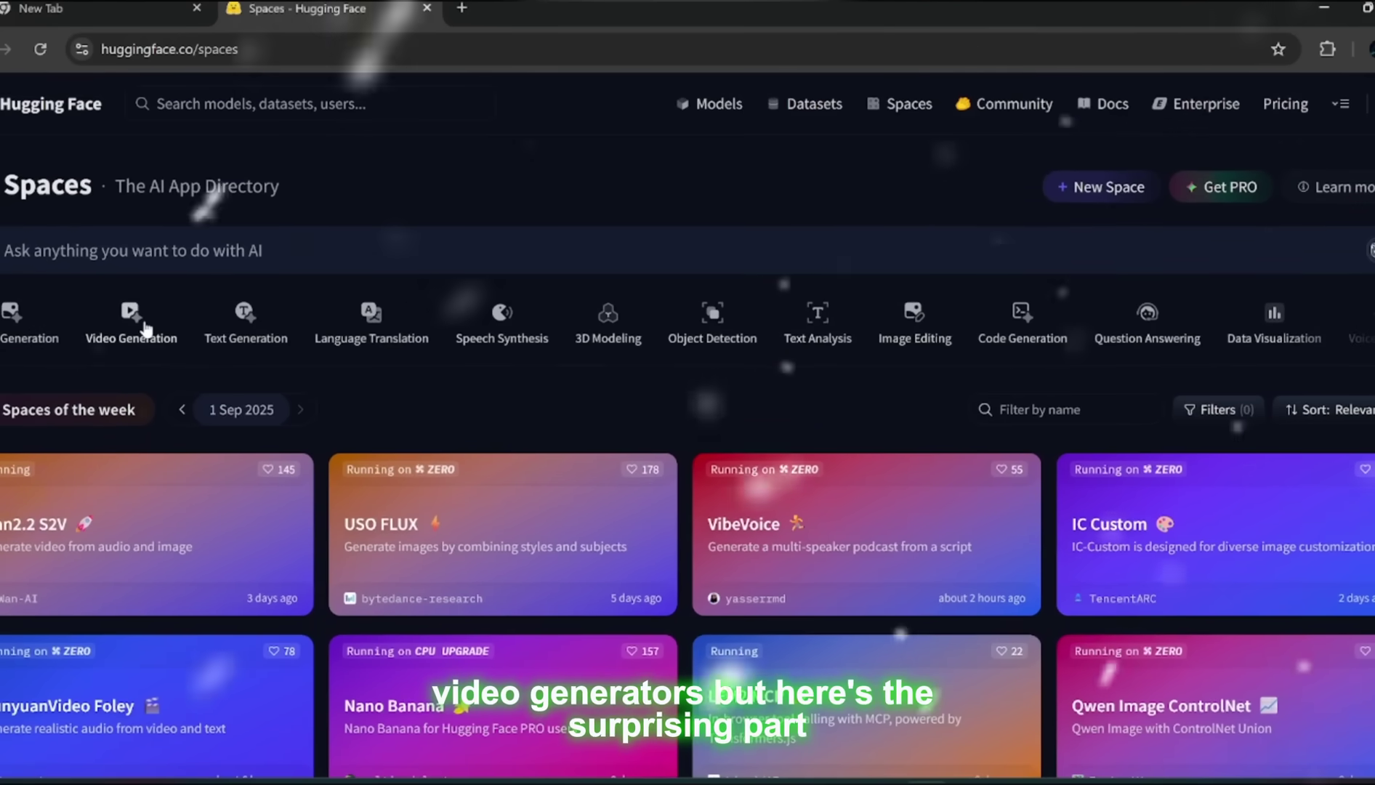
Step: Filter Spaces to the Video Generation category and browse the app cards
{"action": "left_click", "coordinate": [145, 328]}
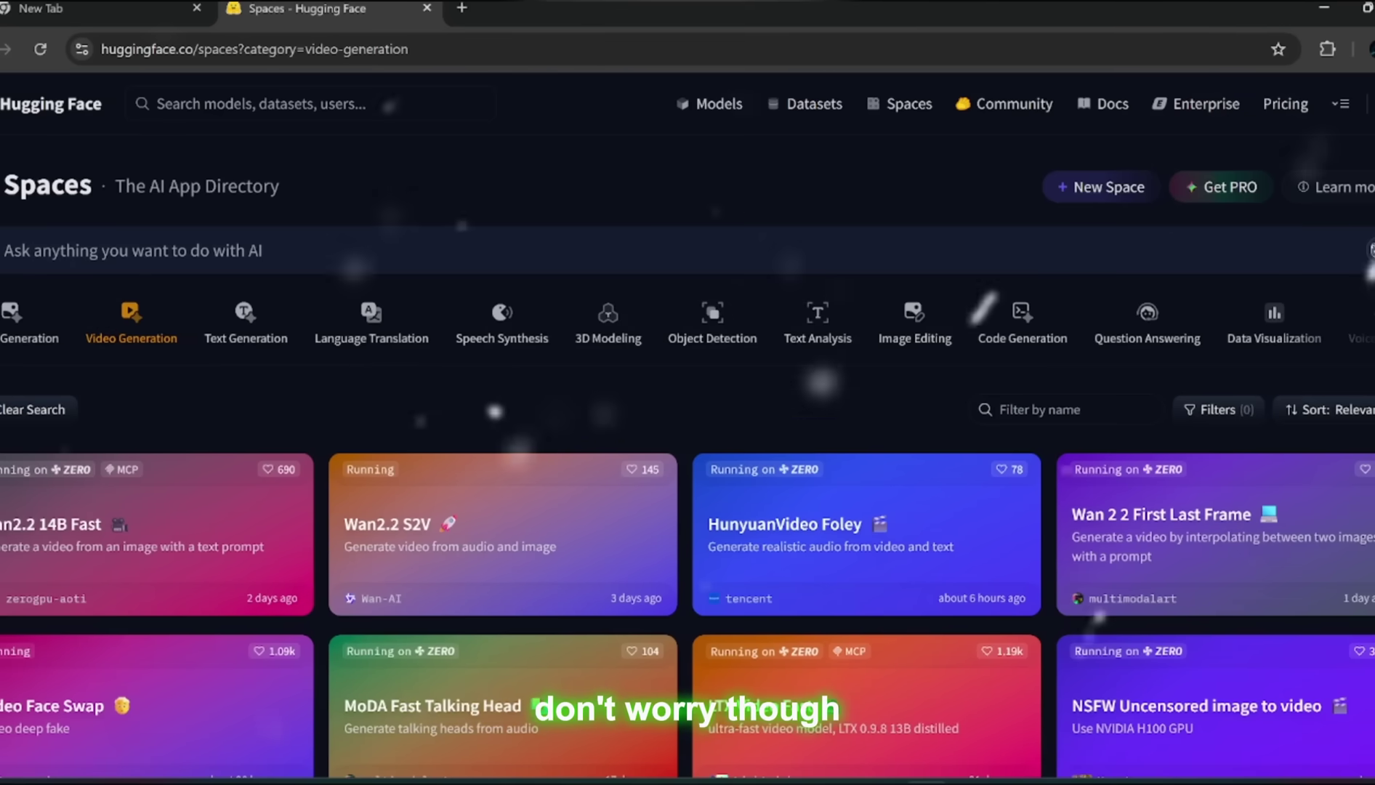
{"action": "scroll", "coordinate": [1214, 509], "scroll_direction": "down", "scroll_amount": 2}
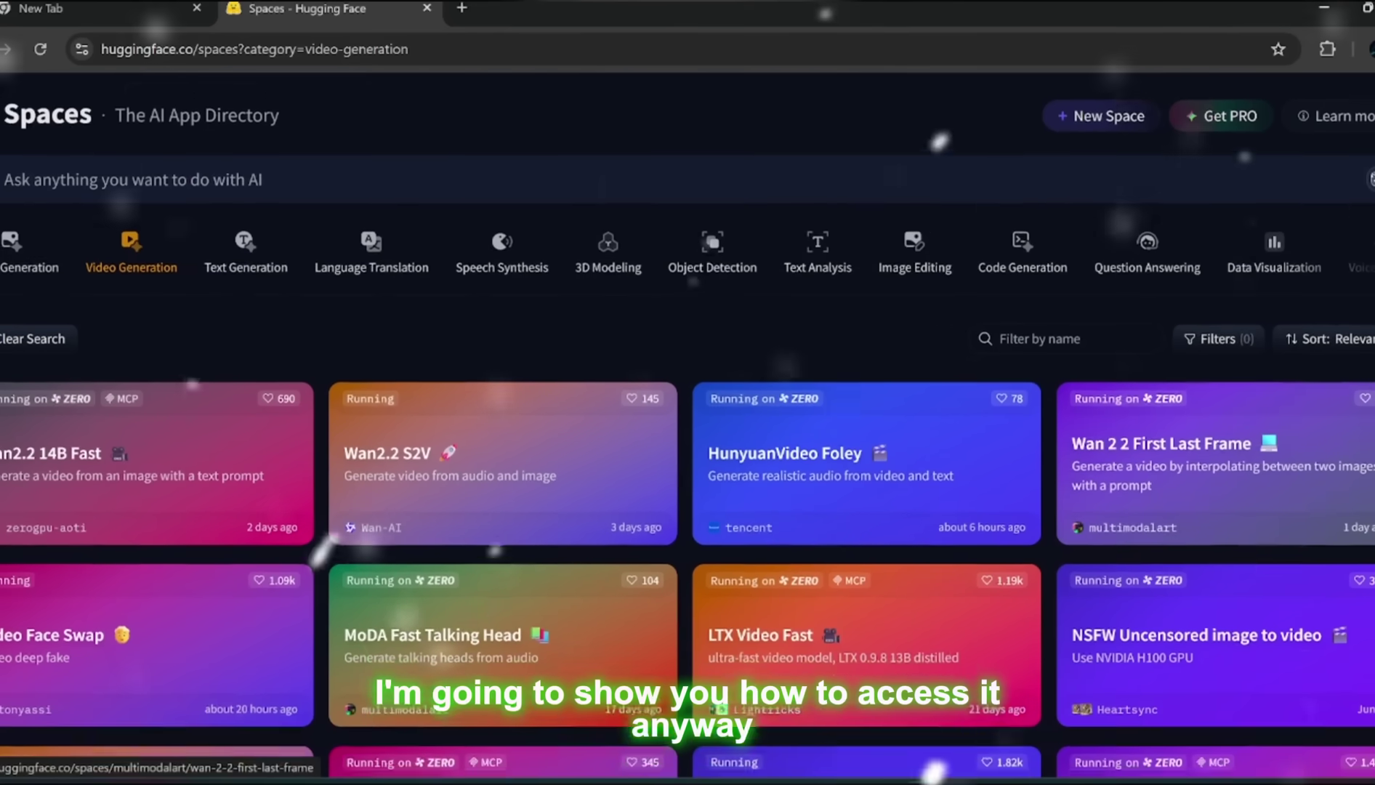
{"action": "scroll", "coordinate": [687, 436], "scroll_direction": "down", "scroll_amount": 1}
{"action": "scroll", "coordinate": [688, 437], "scroll_direction": "down", "scroll_amount": 1}
{"action": "scroll", "coordinate": [687, 436], "scroll_direction": "down", "scroll_amount": 1}
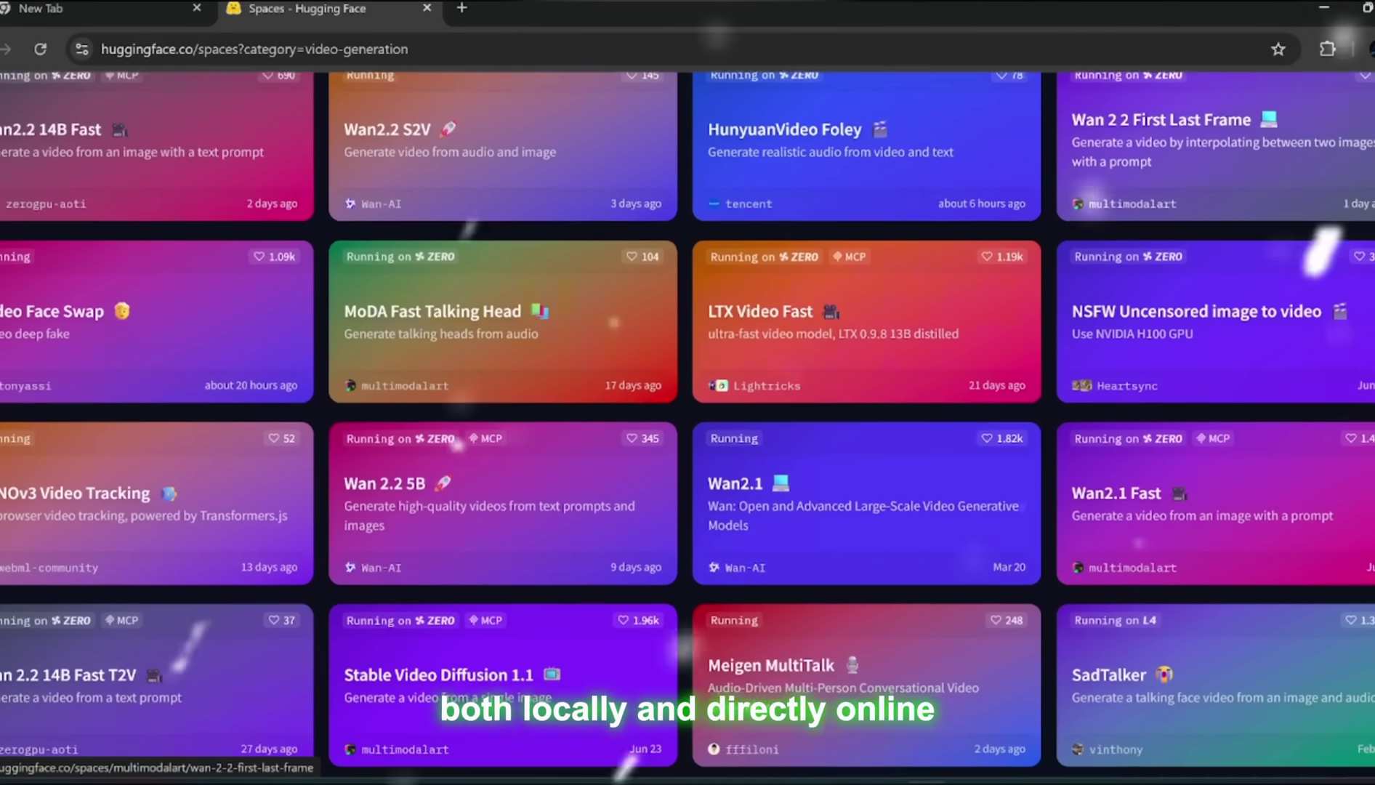
{"action": "scroll", "coordinate": [687, 436], "scroll_direction": "down", "scroll_amount": 1}
{"action": "scroll", "coordinate": [688, 436], "scroll_direction": "down", "scroll_amount": 2}
{"action": "scroll", "coordinate": [688, 437], "scroll_direction": "down", "scroll_amount": 1}
{"action": "scroll", "coordinate": [688, 436], "scroll_direction": "down", "scroll_amount": 1}
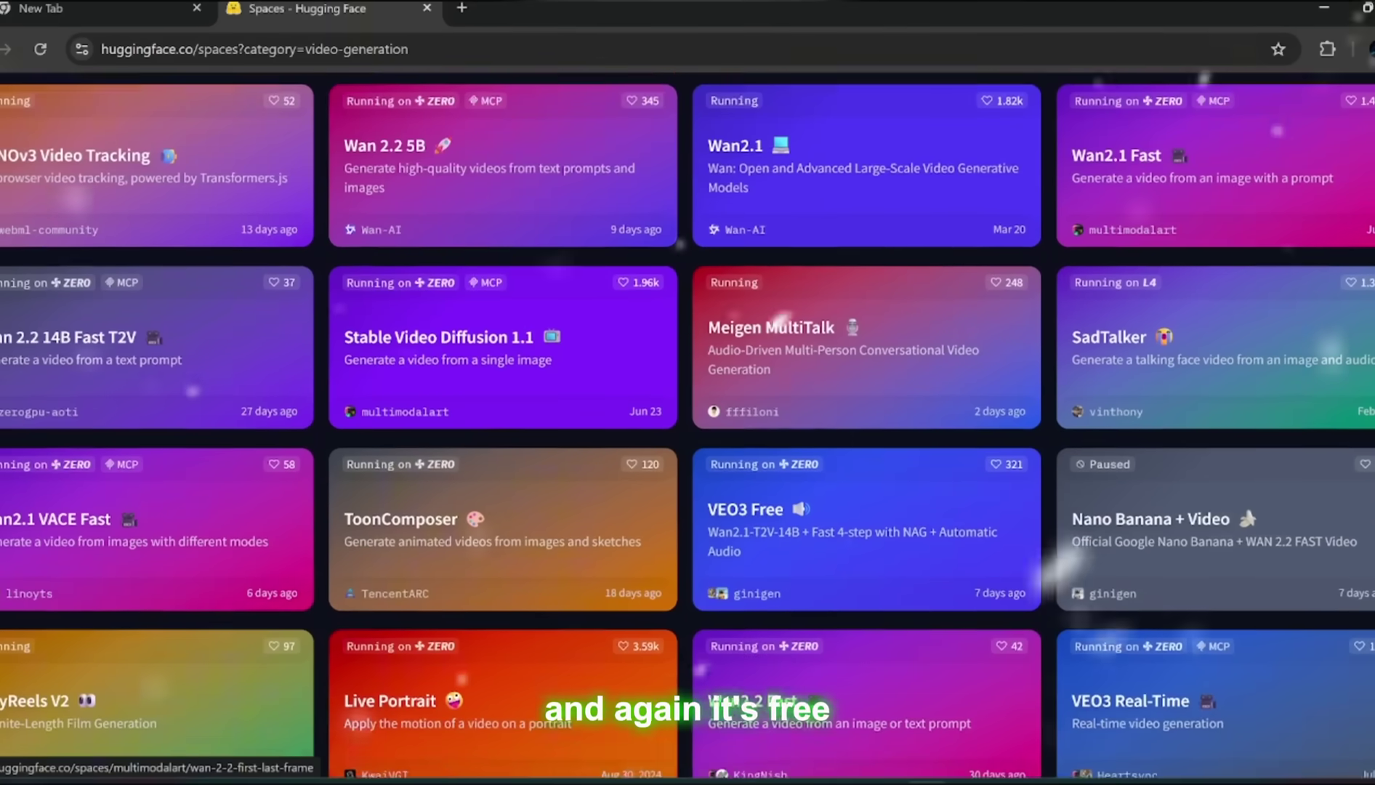
{"action": "scroll", "coordinate": [1372, 591], "scroll_direction": "down", "scroll_amount": 1}
{"action": "scroll", "coordinate": [1372, 590], "scroll_direction": "down", "scroll_amount": 1}
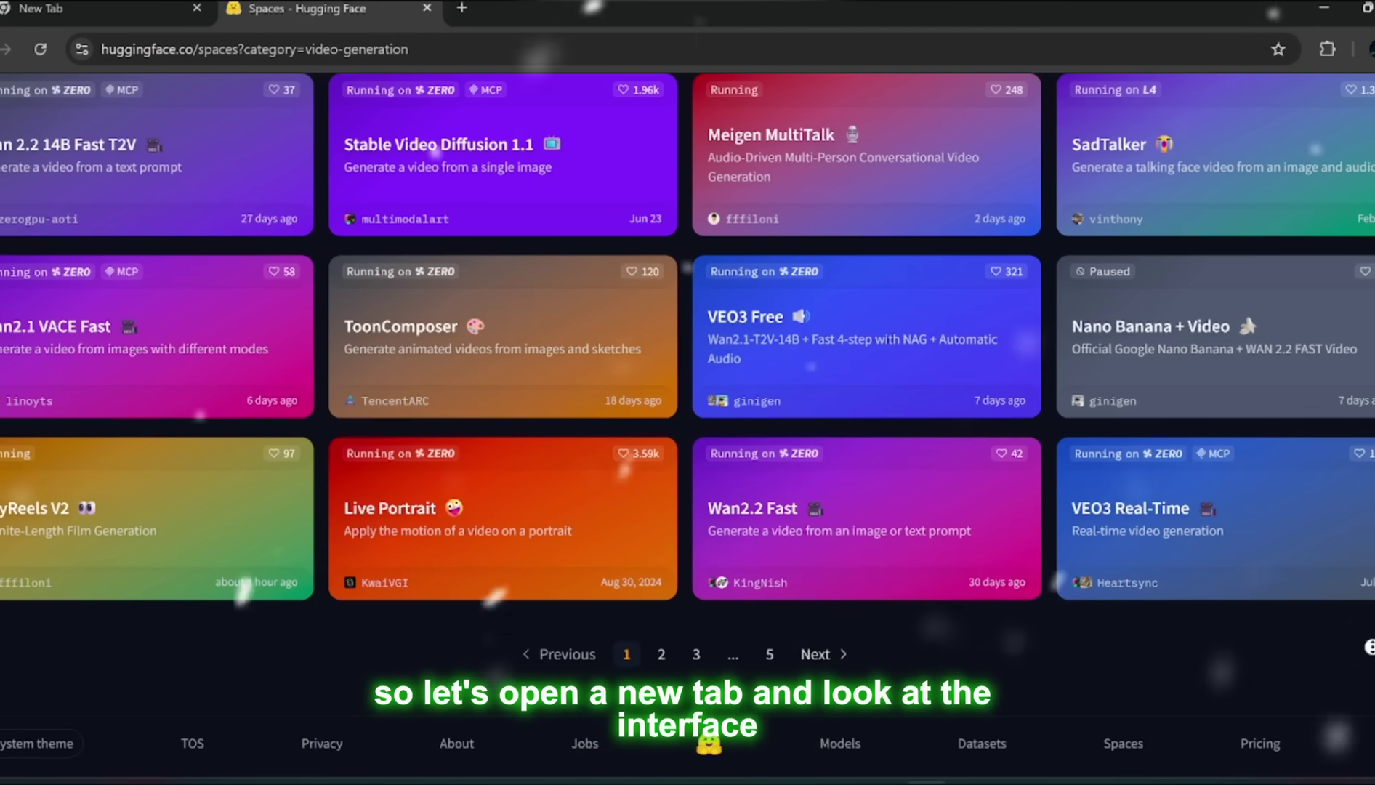
{"action": "scroll", "coordinate": [1372, 590], "scroll_direction": "up", "scroll_amount": 1}
{"action": "scroll", "coordinate": [1371, 590], "scroll_direction": "up", "scroll_amount": 2}
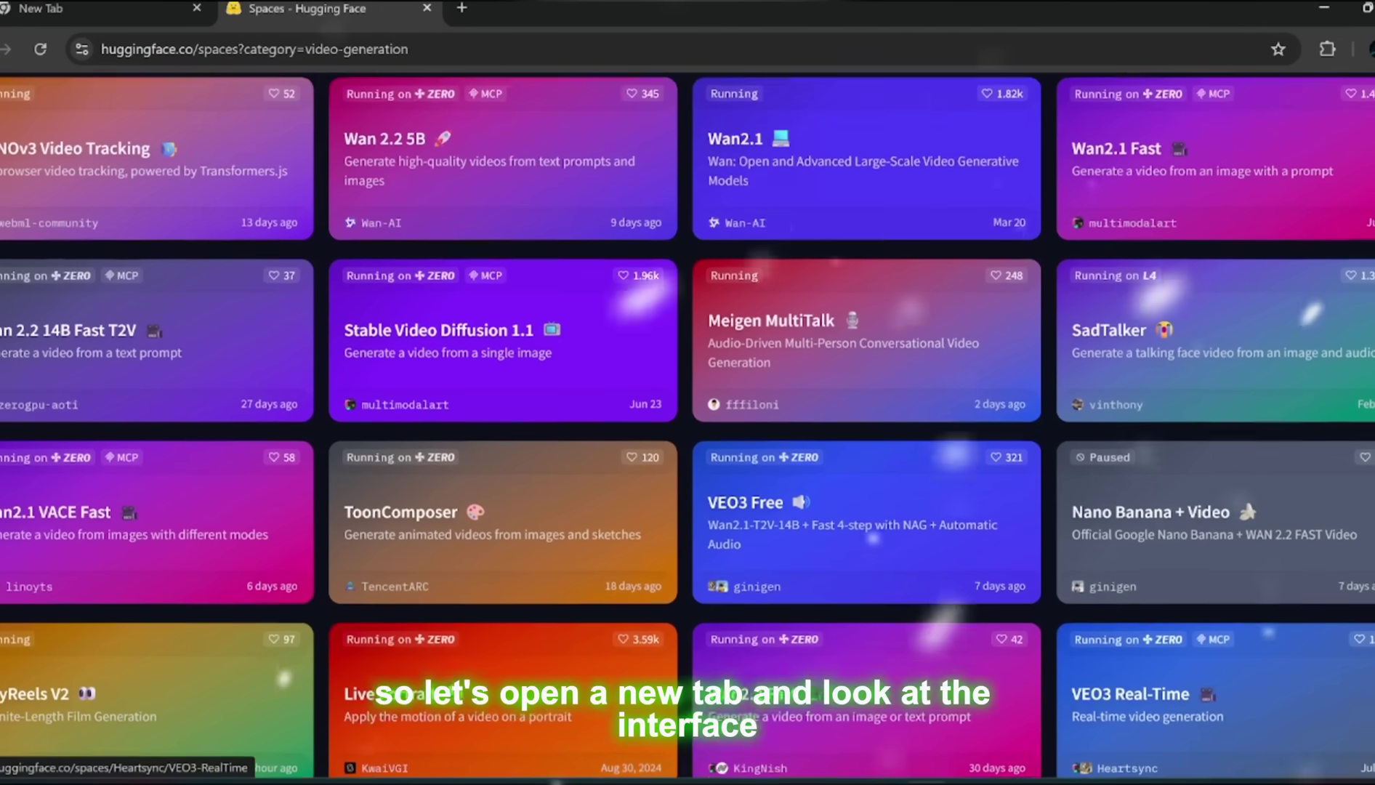
Step: Scroll the FoundationVision/Waver README through the Demo section to the Motion demo video
{"action": "scroll", "coordinate": [1372, 590], "scroll_direction": "up", "scroll_amount": 1}
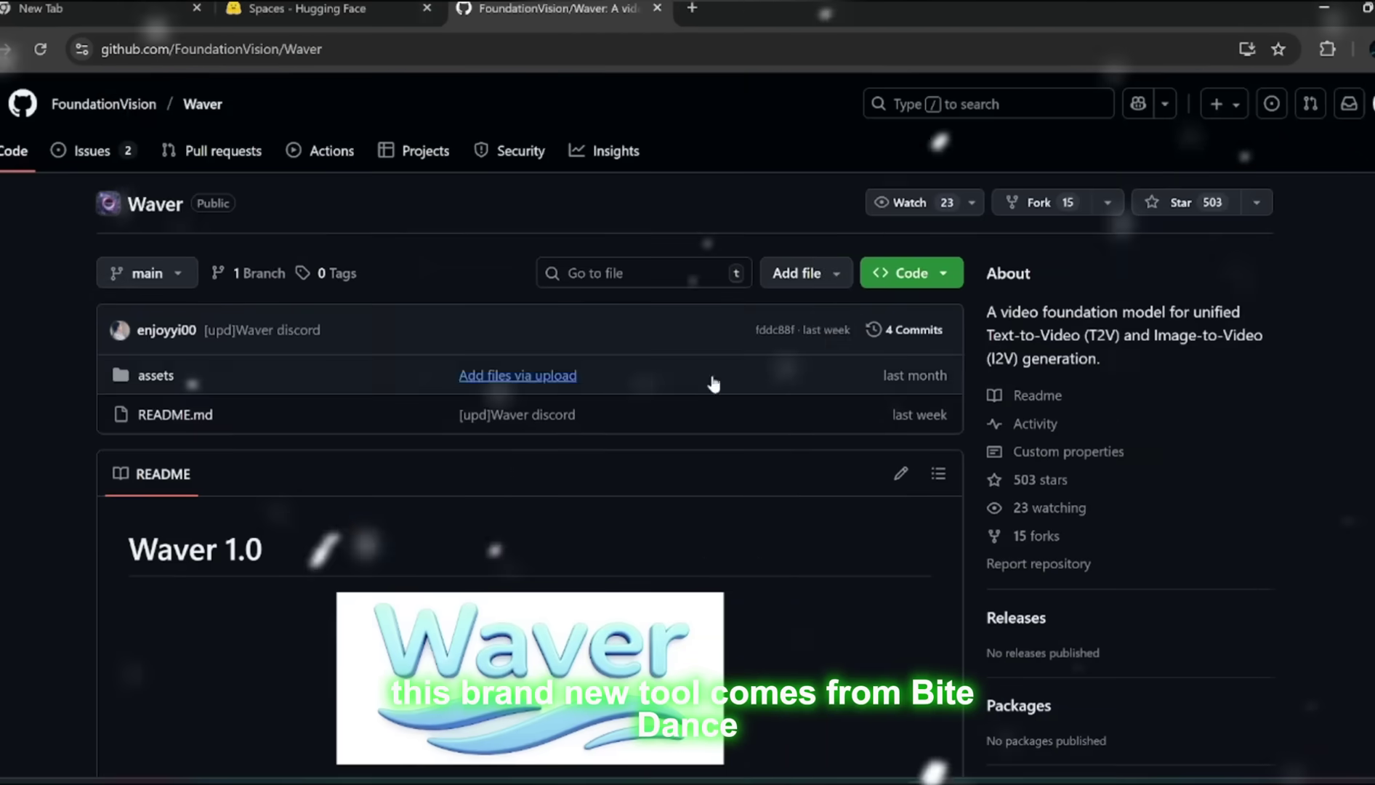
{"action": "scroll", "coordinate": [1308, 399], "scroll_direction": "down", "scroll_amount": 3}
{"action": "scroll", "coordinate": [1309, 399], "scroll_direction": "down", "scroll_amount": 3}
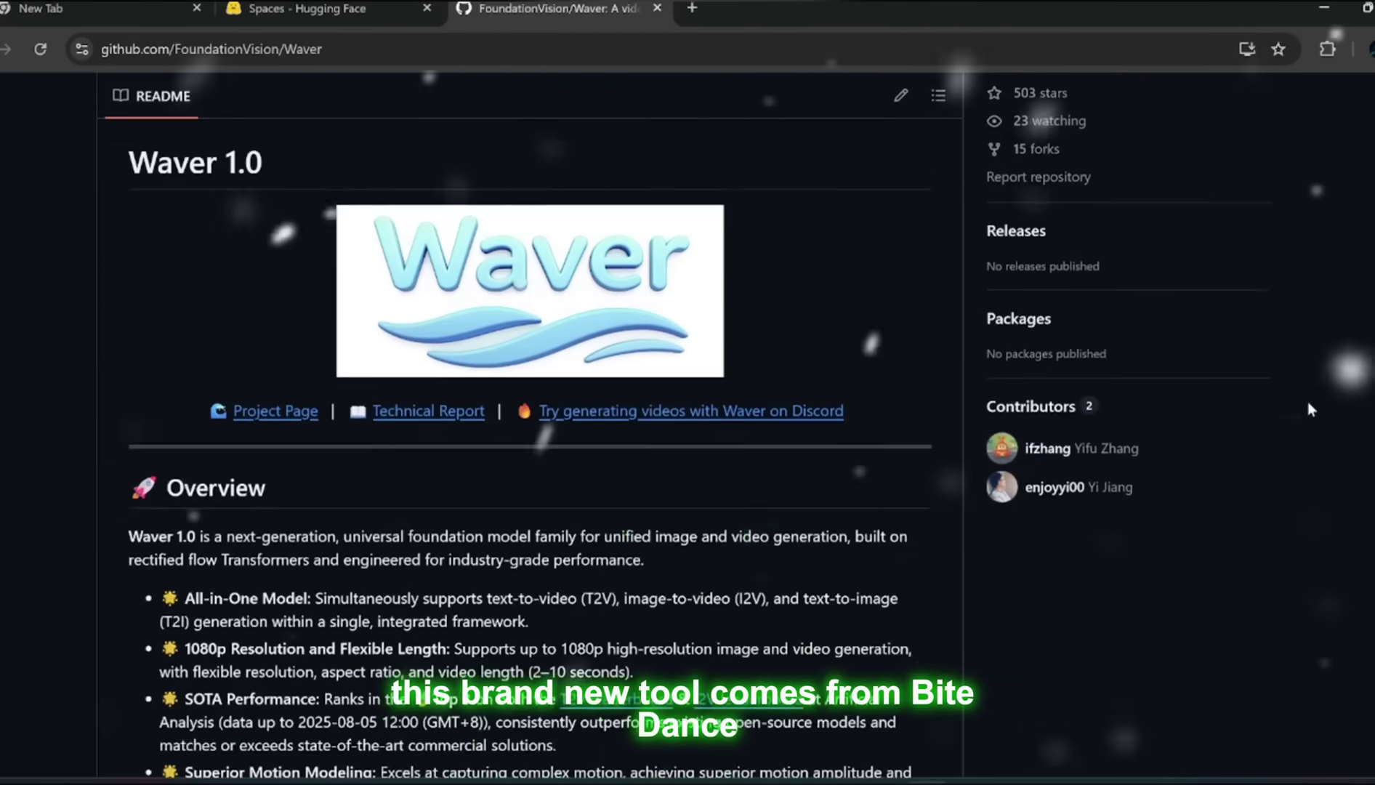
{"action": "scroll", "coordinate": [1309, 398], "scroll_direction": "down", "scroll_amount": 4}
{"action": "scroll", "coordinate": [1308, 399], "scroll_direction": "down", "scroll_amount": 2}
{"action": "scroll", "coordinate": [1308, 392], "scroll_direction": "down", "scroll_amount": 1}
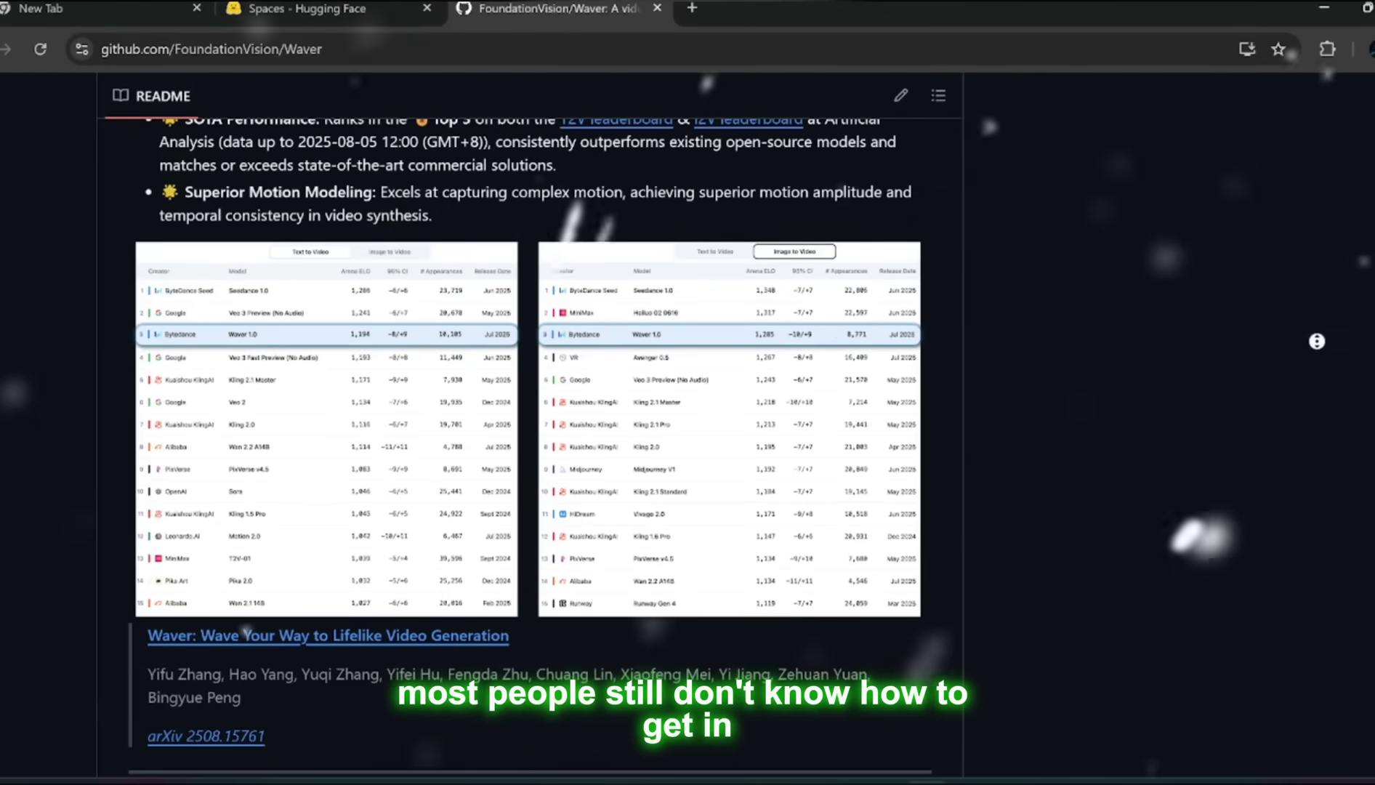
{"action": "scroll", "coordinate": [1317, 358], "scroll_direction": "down", "scroll_amount": 1}
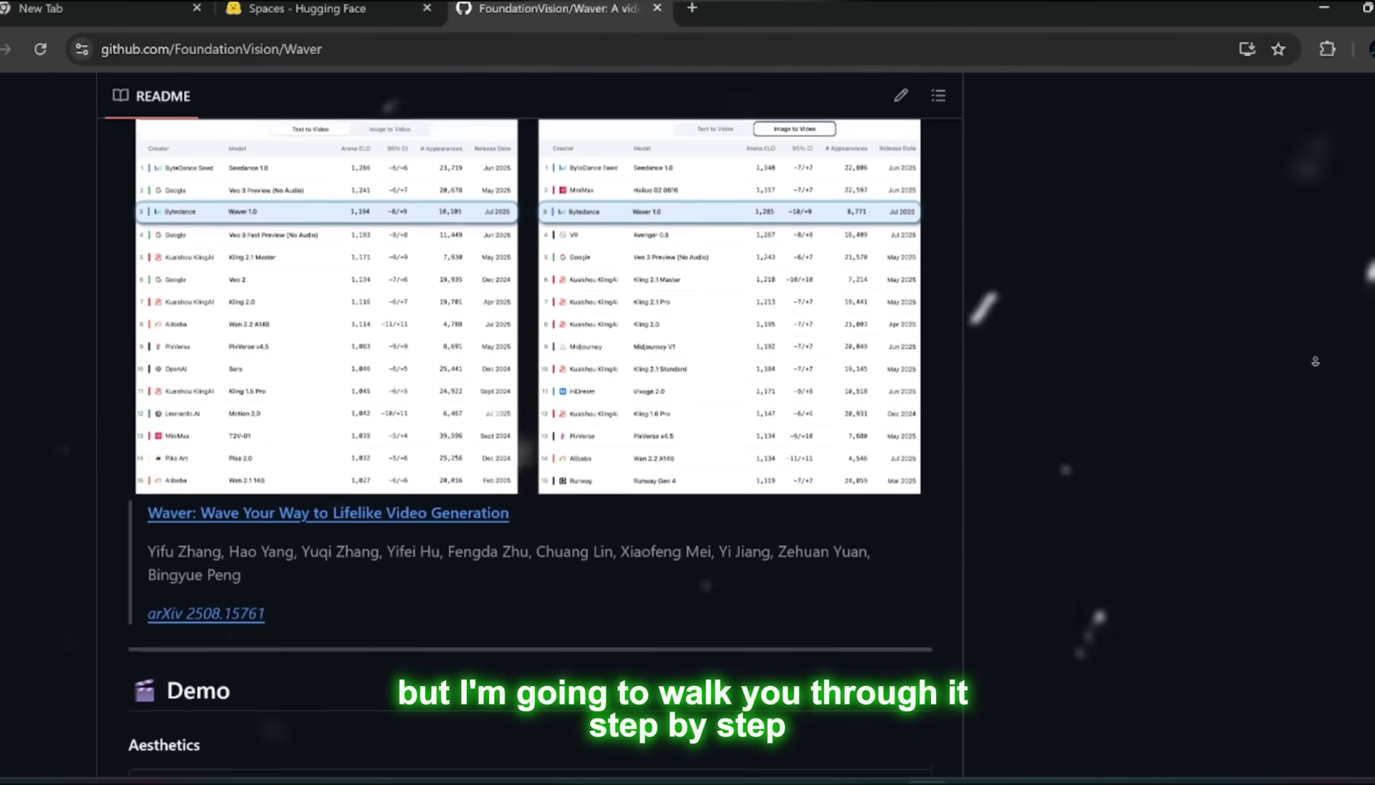
{"action": "scroll", "coordinate": [1316, 362], "scroll_direction": "down", "scroll_amount": 1}
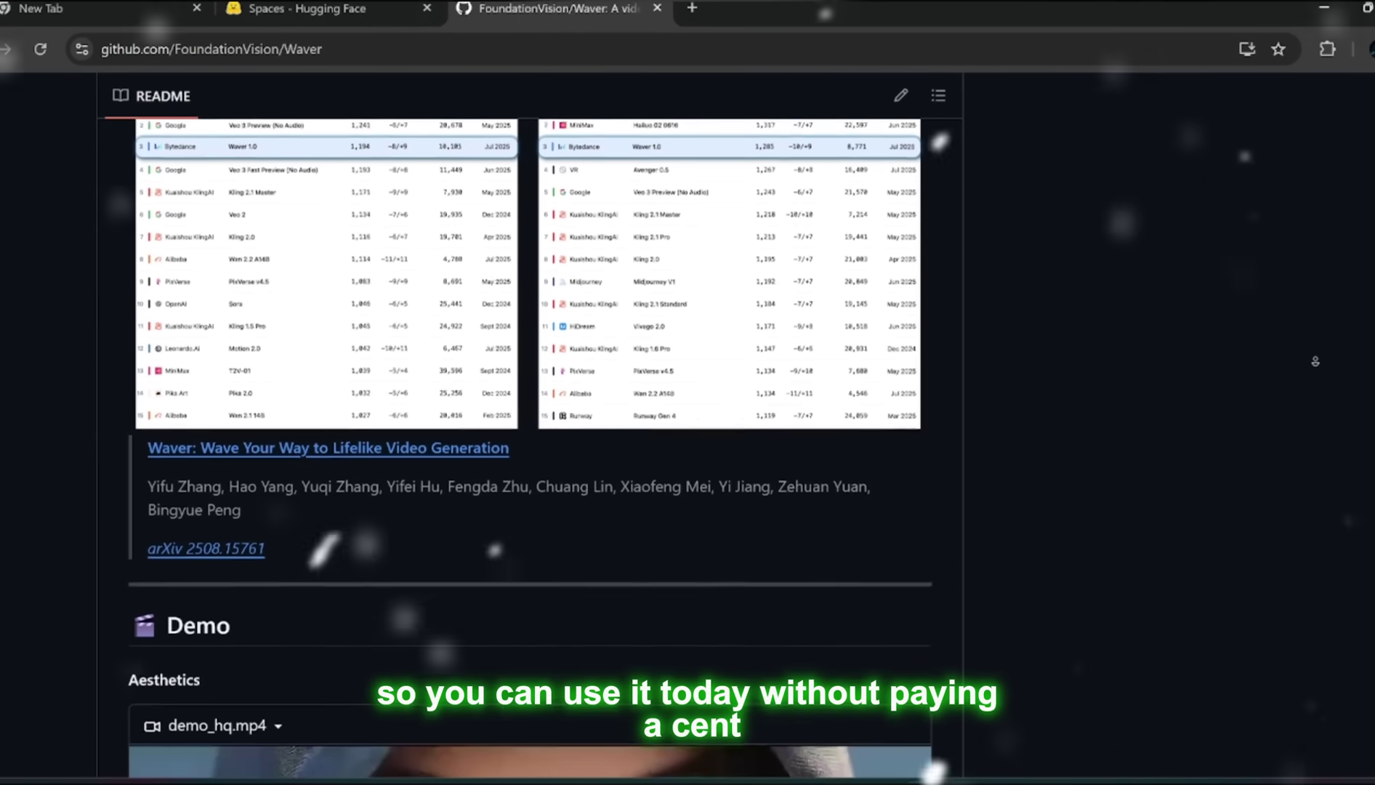
{"action": "scroll", "coordinate": [1316, 361], "scroll_direction": "down", "scroll_amount": 1}
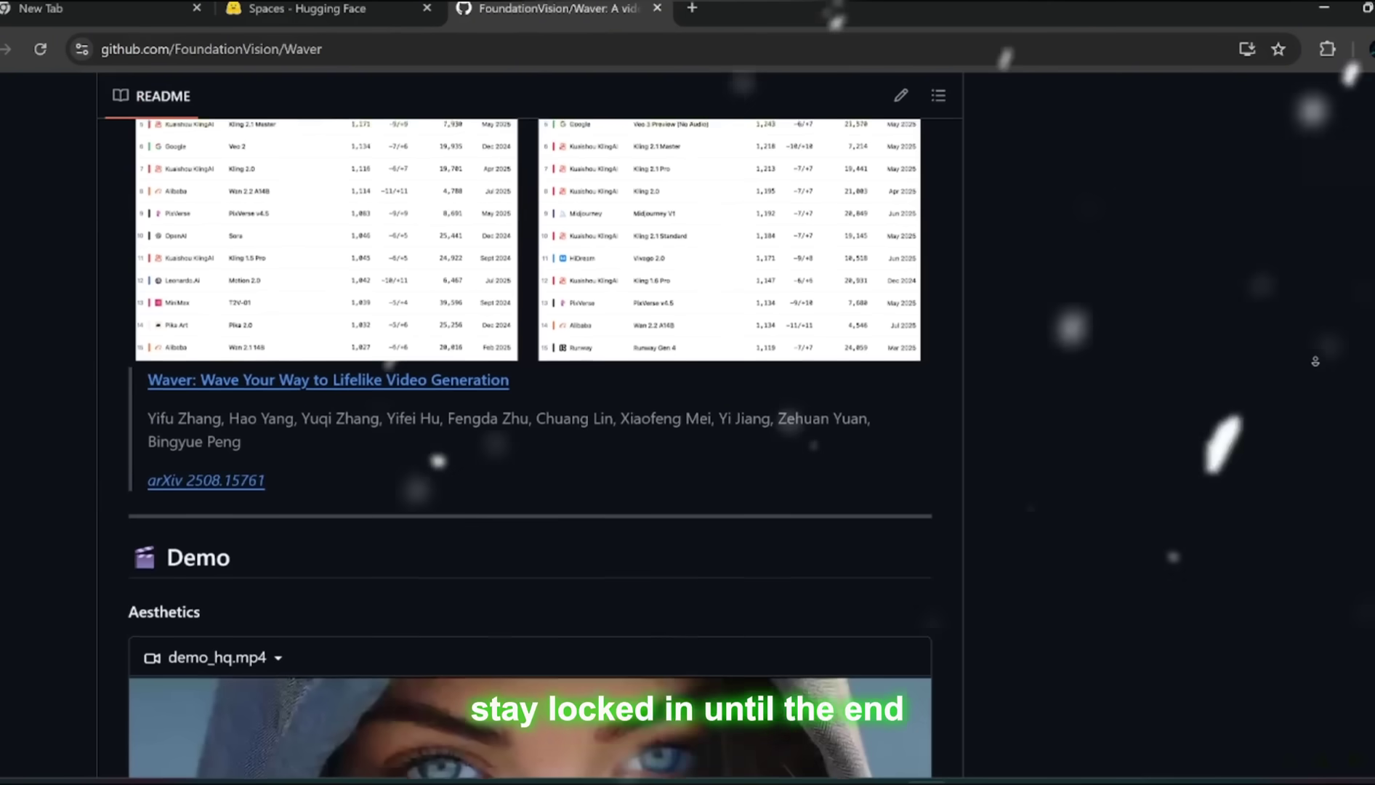
{"action": "scroll", "coordinate": [1316, 362], "scroll_direction": "down", "scroll_amount": 1}
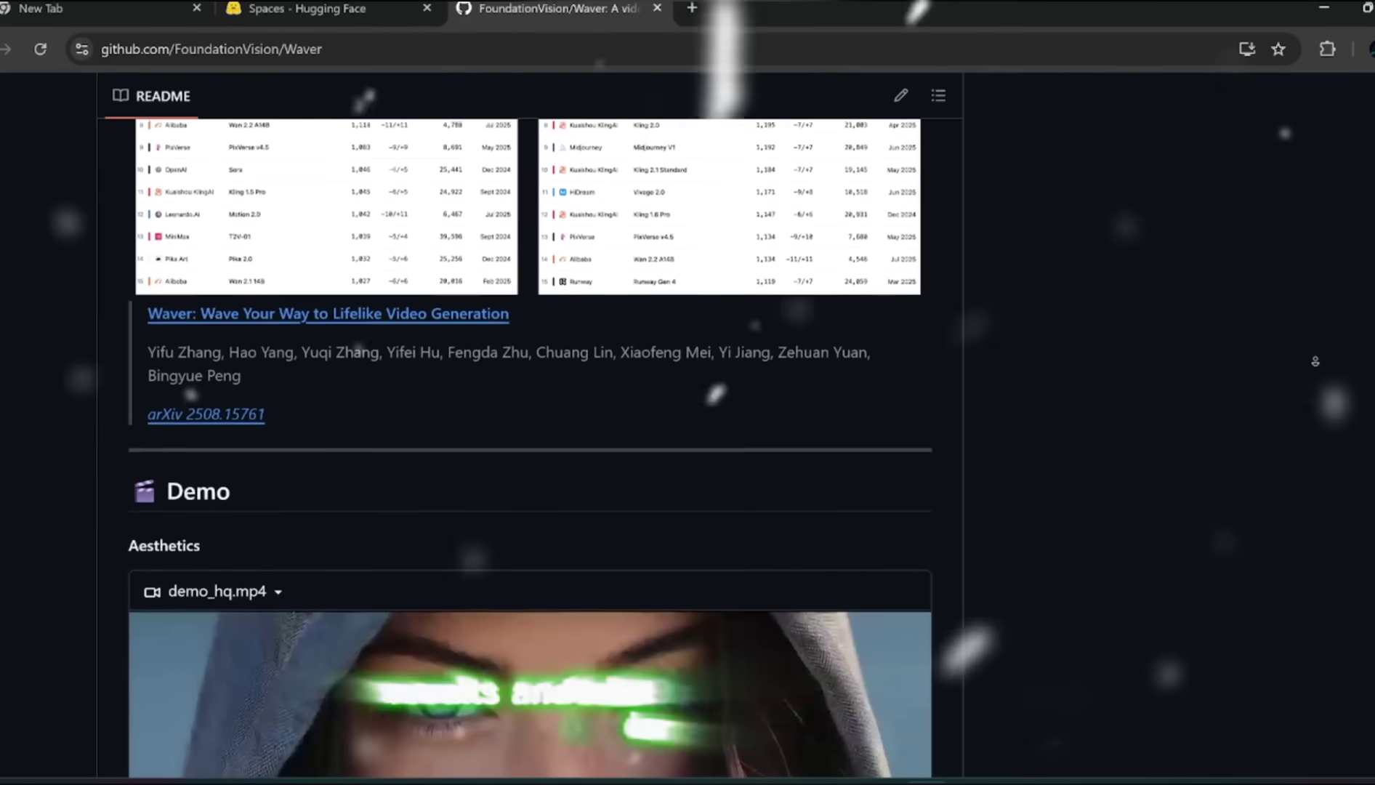
{"action": "scroll", "coordinate": [1316, 361], "scroll_direction": "down", "scroll_amount": 1}
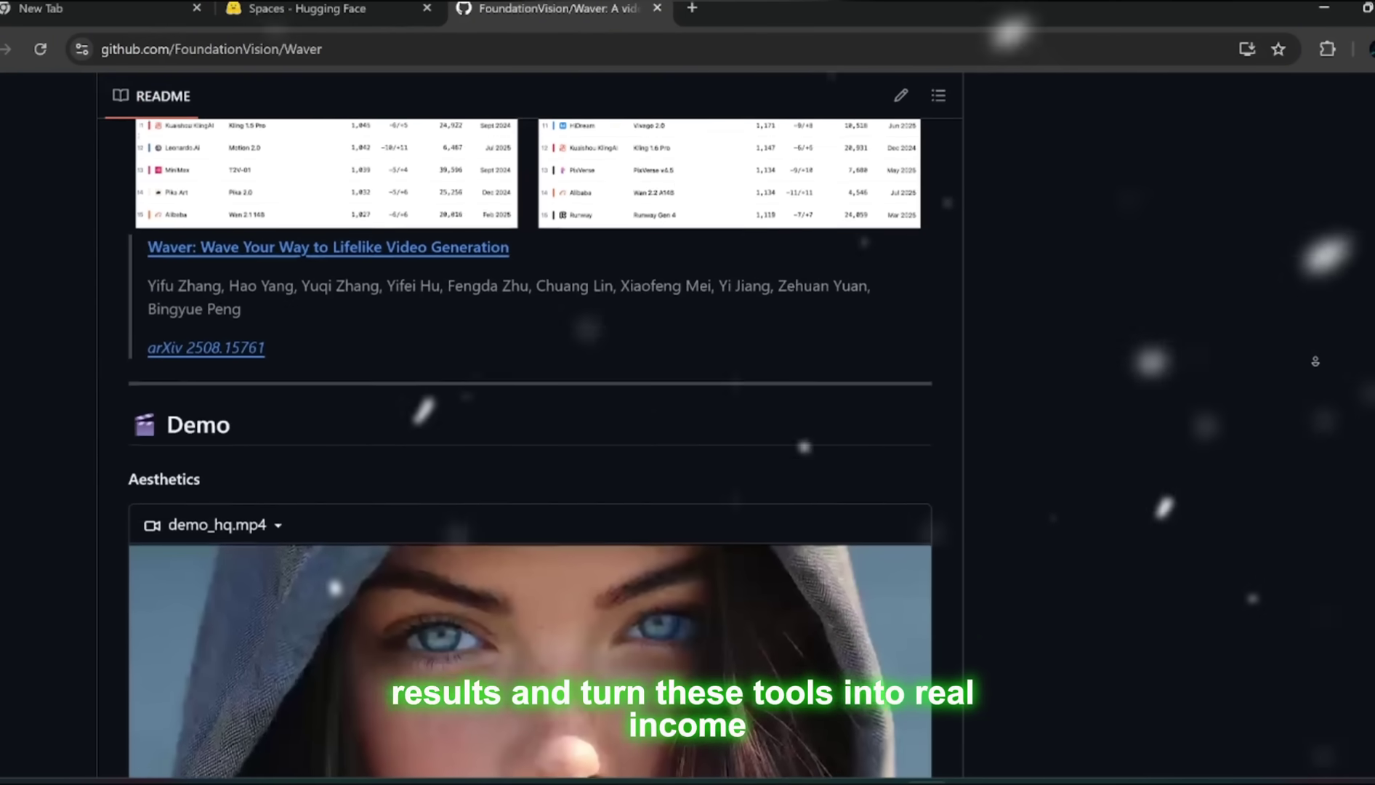
{"action": "scroll", "coordinate": [1316, 361], "scroll_direction": "down", "scroll_amount": 1}
{"action": "scroll", "coordinate": [1316, 361], "scroll_direction": "down", "scroll_amount": 1}
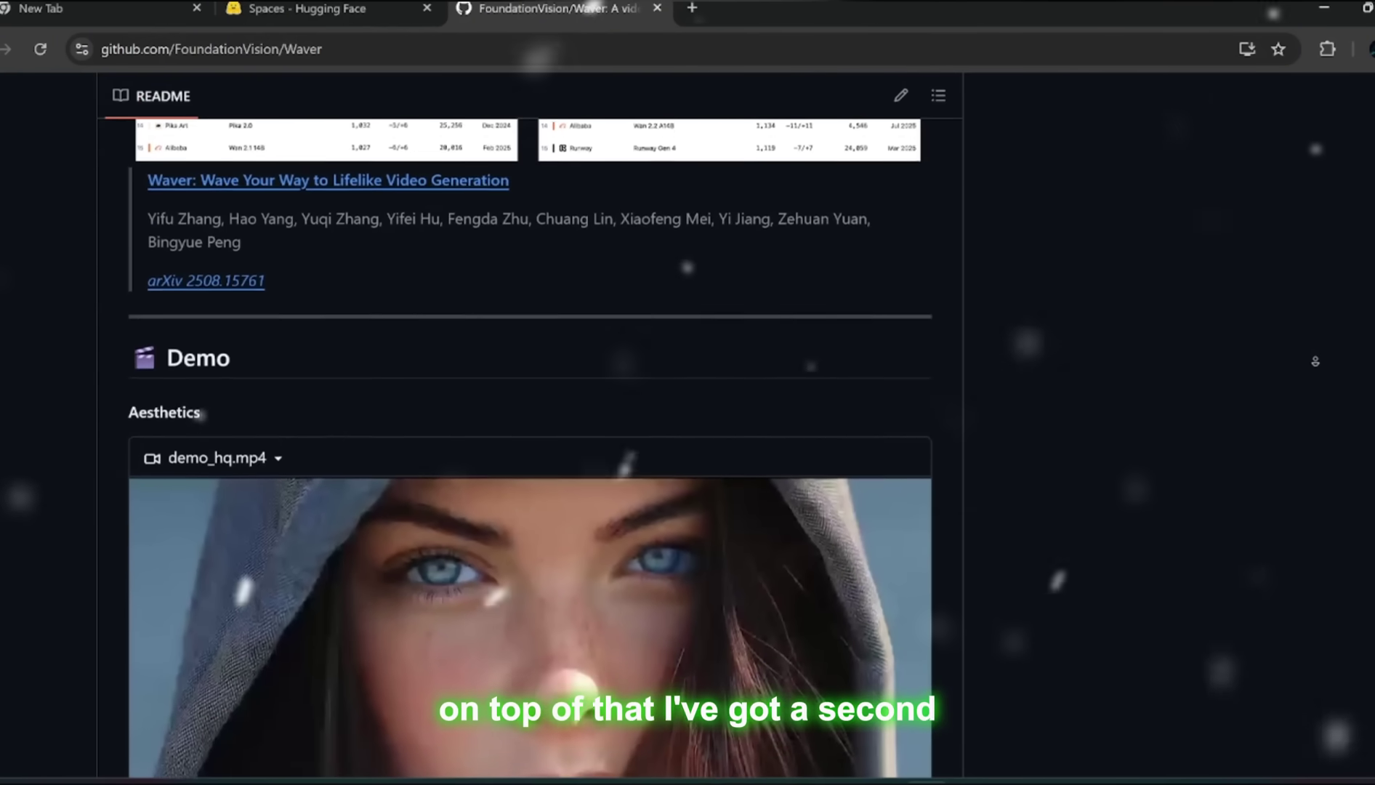
{"action": "scroll", "coordinate": [1316, 361], "scroll_direction": "down", "scroll_amount": 1}
{"action": "scroll", "coordinate": [1316, 361], "scroll_direction": "down", "scroll_amount": 1}
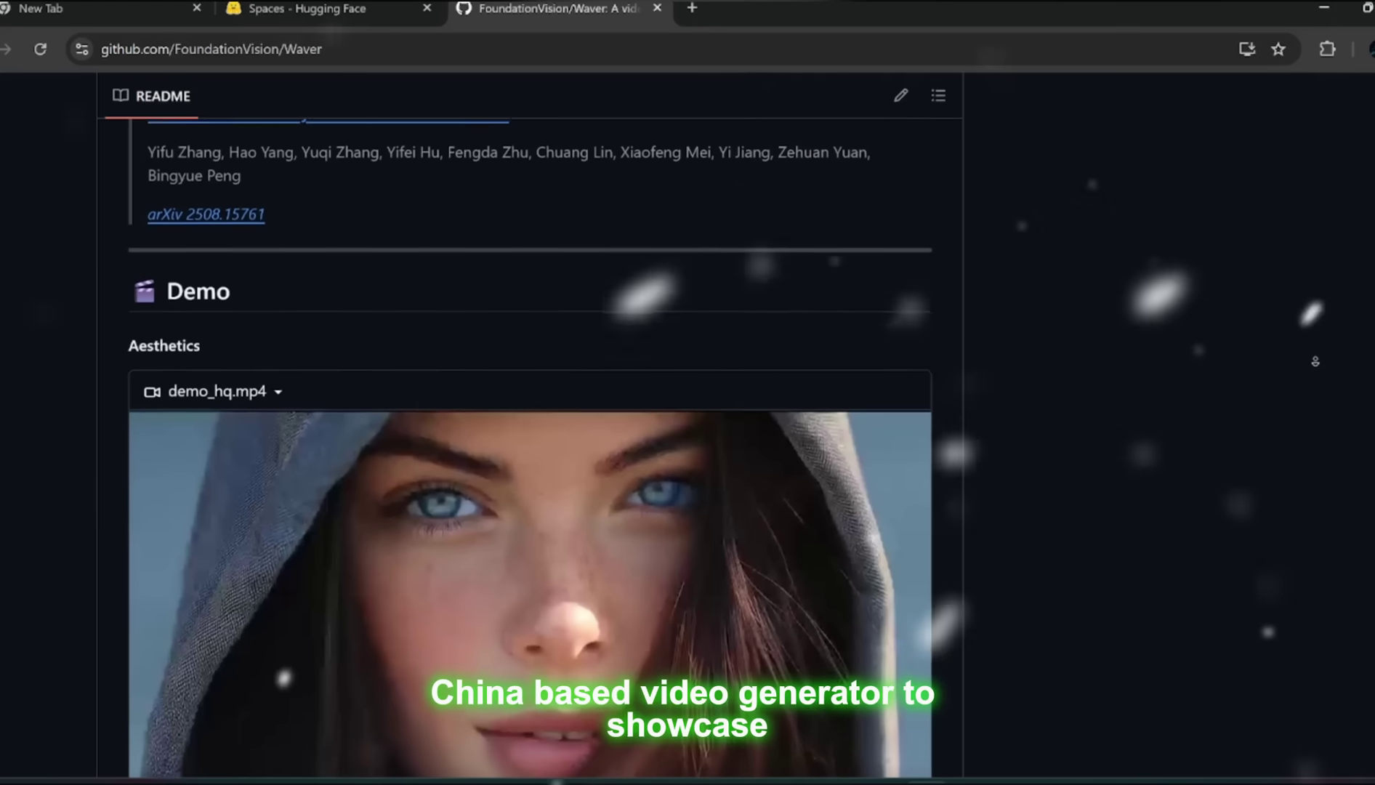
{"action": "scroll", "coordinate": [1316, 361], "scroll_direction": "down", "scroll_amount": 1}
{"action": "scroll", "coordinate": [1316, 361], "scroll_direction": "down", "scroll_amount": 1}
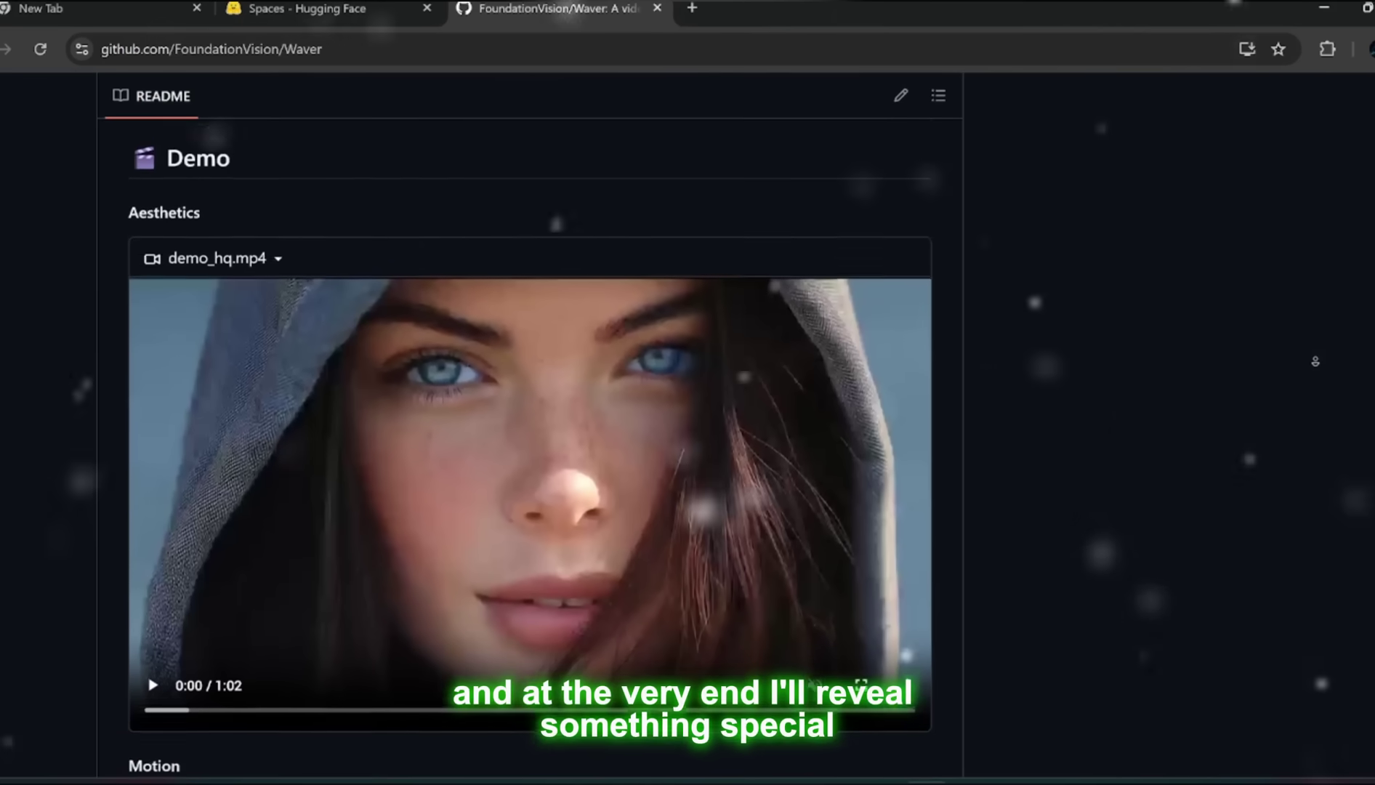
{"action": "scroll", "coordinate": [1316, 361], "scroll_direction": "down", "scroll_amount": 1}
{"action": "scroll", "coordinate": [1316, 362], "scroll_direction": "down", "scroll_amount": 1}
{"action": "scroll", "coordinate": [1316, 361], "scroll_direction": "down", "scroll_amount": 1}
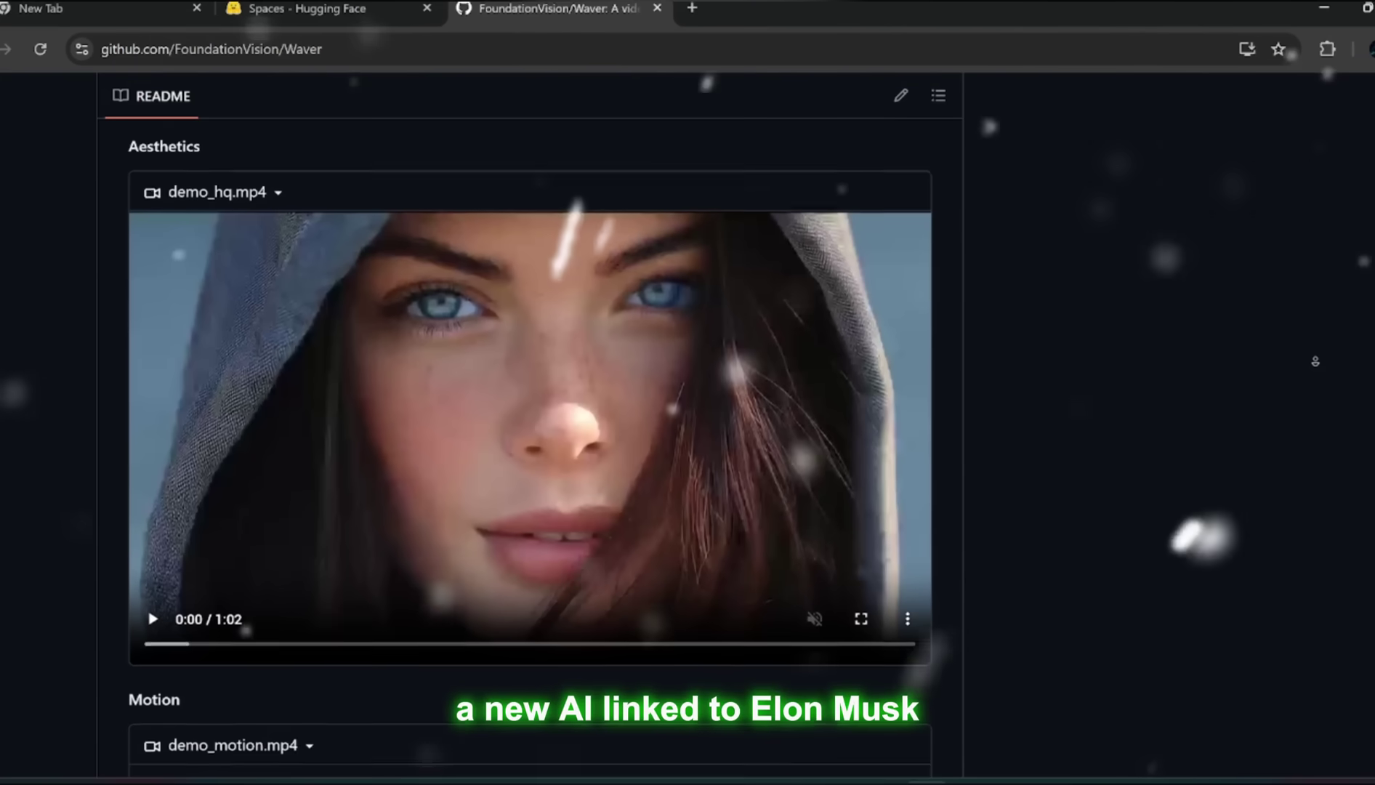
{"action": "scroll", "coordinate": [1315, 361], "scroll_direction": "down", "scroll_amount": 1}
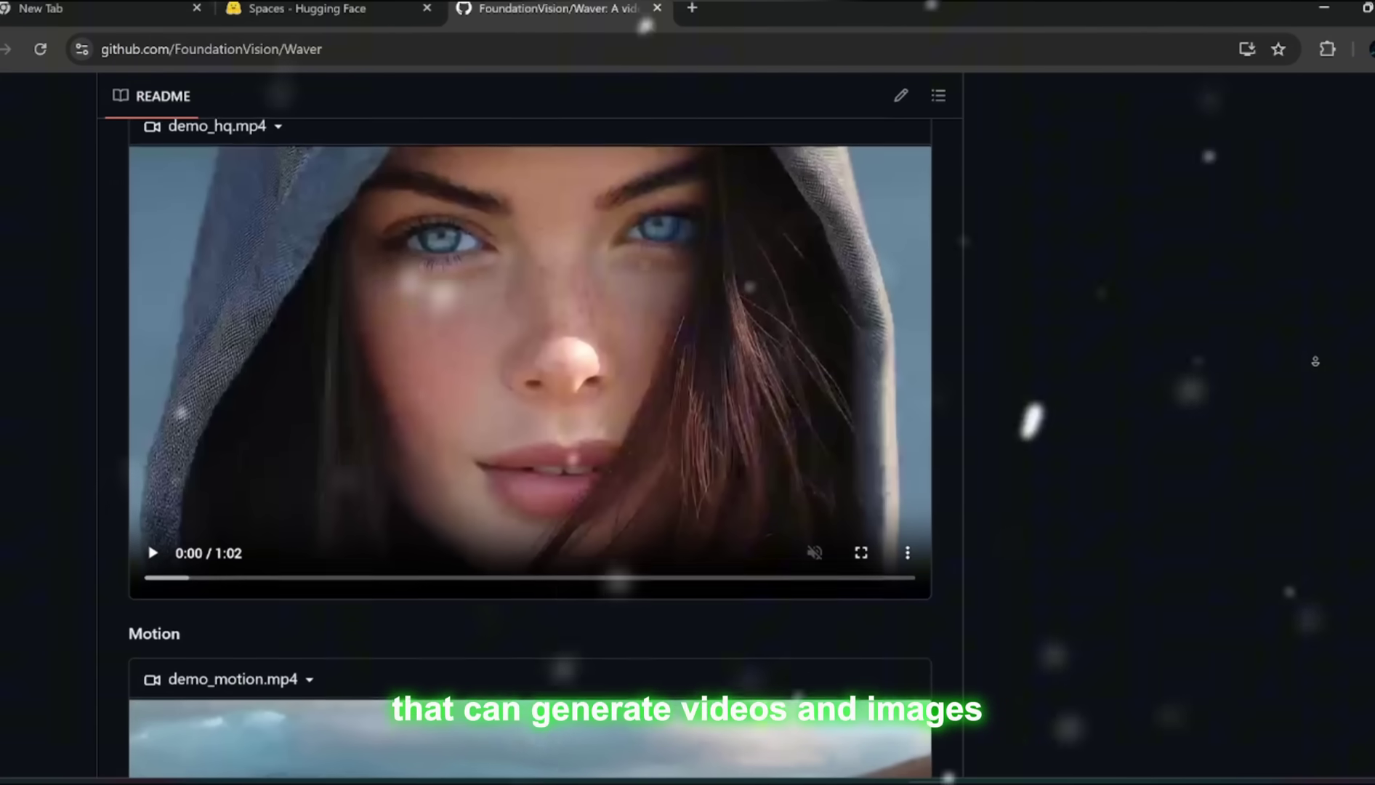
{"action": "scroll", "coordinate": [1316, 361], "scroll_direction": "down", "scroll_amount": 1}
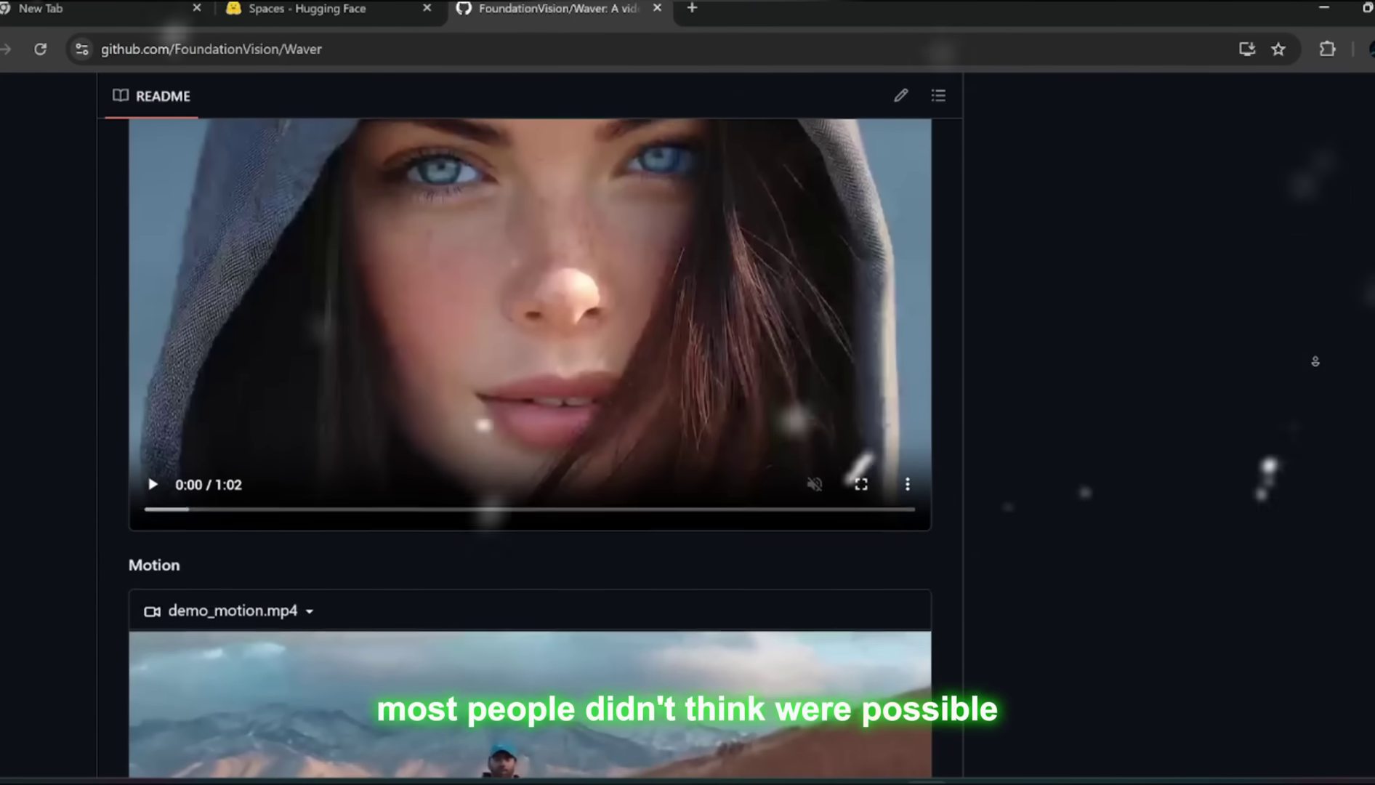
{"action": "scroll", "coordinate": [1316, 361], "scroll_direction": "down", "scroll_amount": 1}
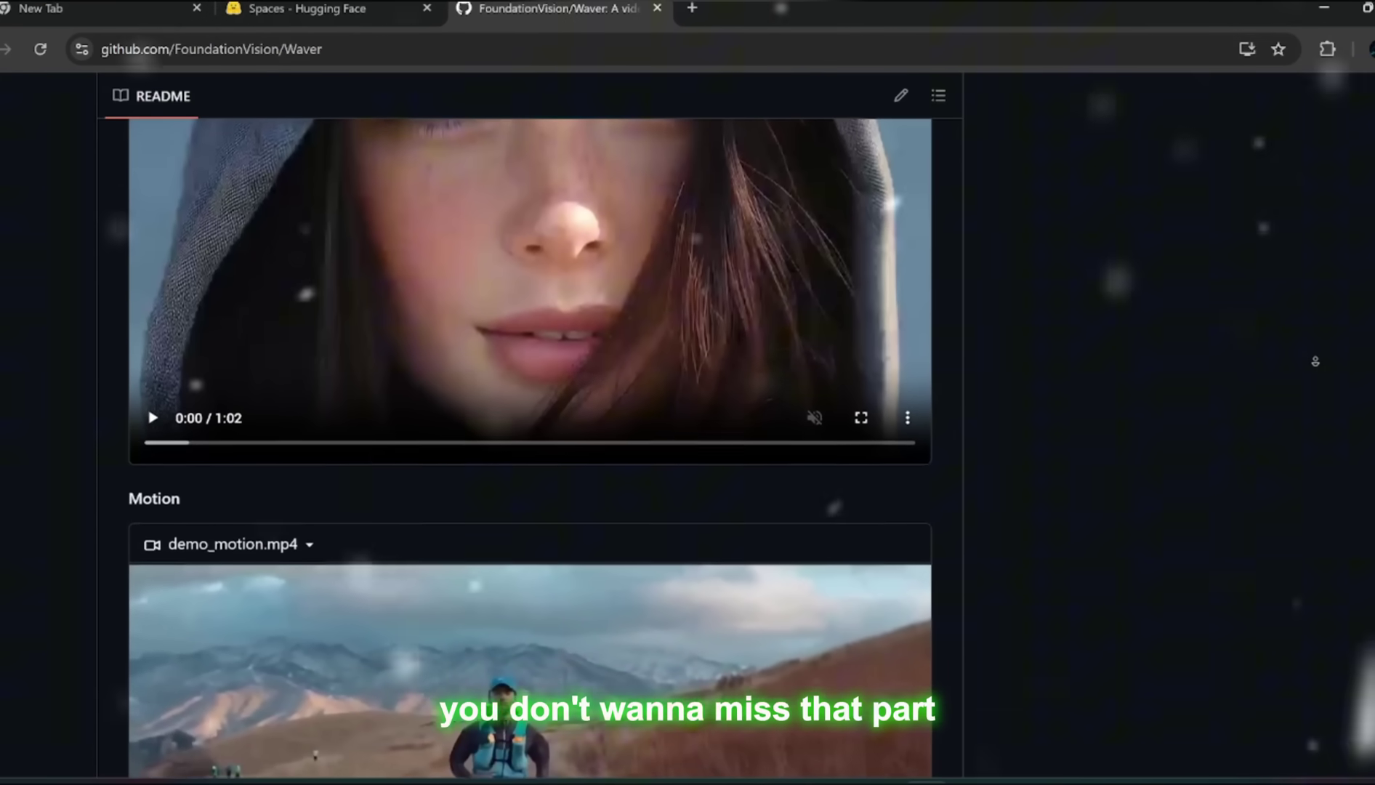
{"action": "scroll", "coordinate": [1316, 362], "scroll_direction": "down", "scroll_amount": 1}
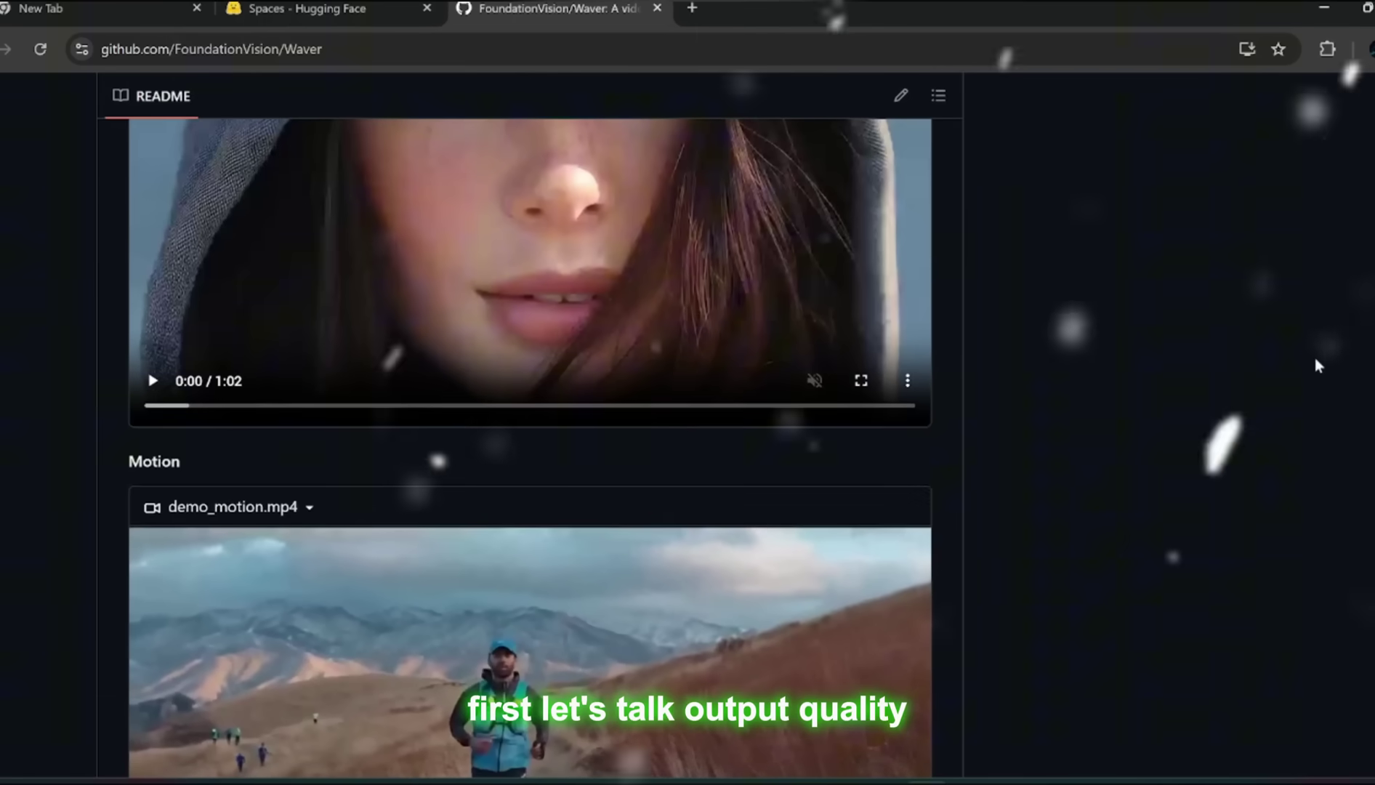
{"action": "middle_click", "coordinate": [1315, 358]}
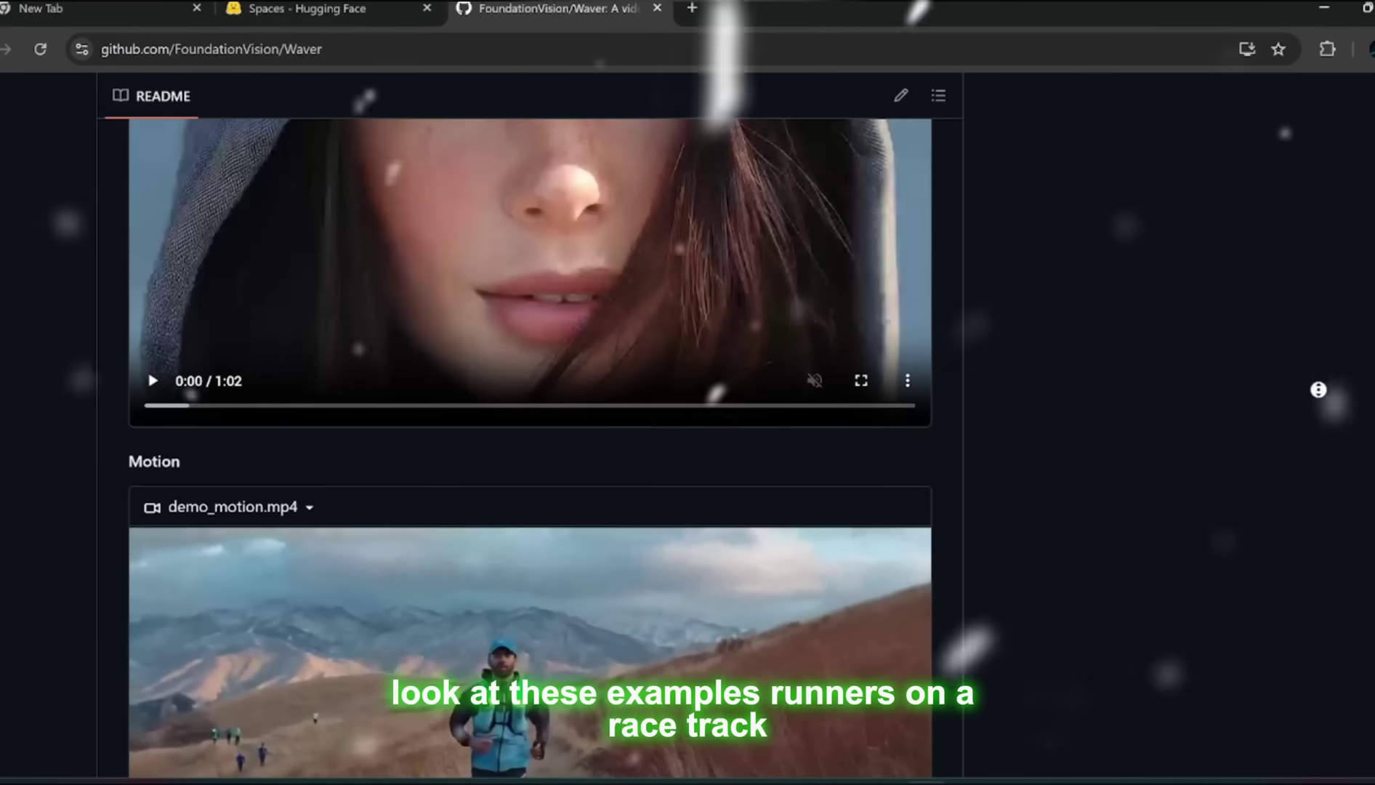
{"action": "scroll", "coordinate": [561, 341], "scroll_direction": "down", "scroll_amount": 4}
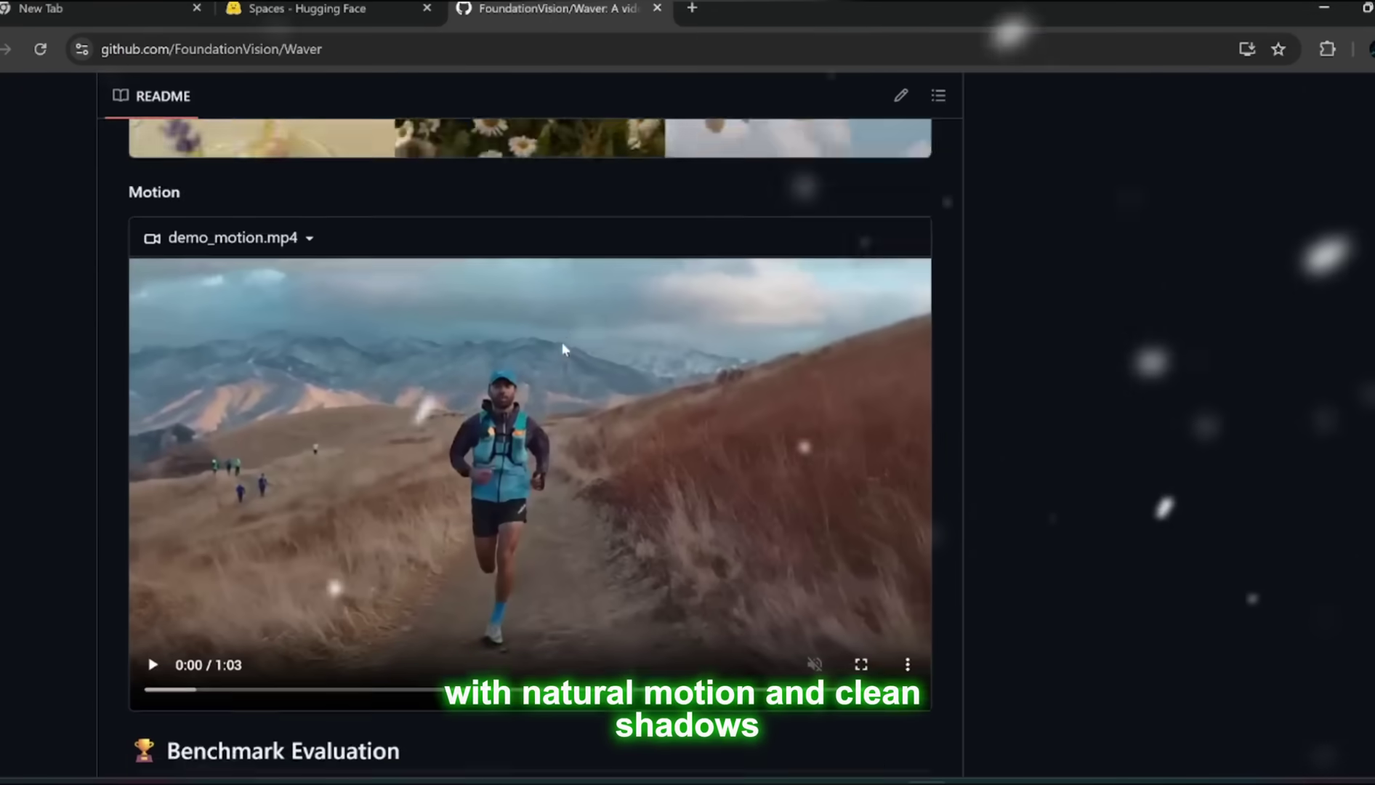
{"action": "scroll", "coordinate": [564, 350], "scroll_direction": "down", "scroll_amount": 1}
Step: Play the Motion demo video, then scroll down to the benchmark sample videos
{"action": "left_click", "coordinate": [153, 588]}
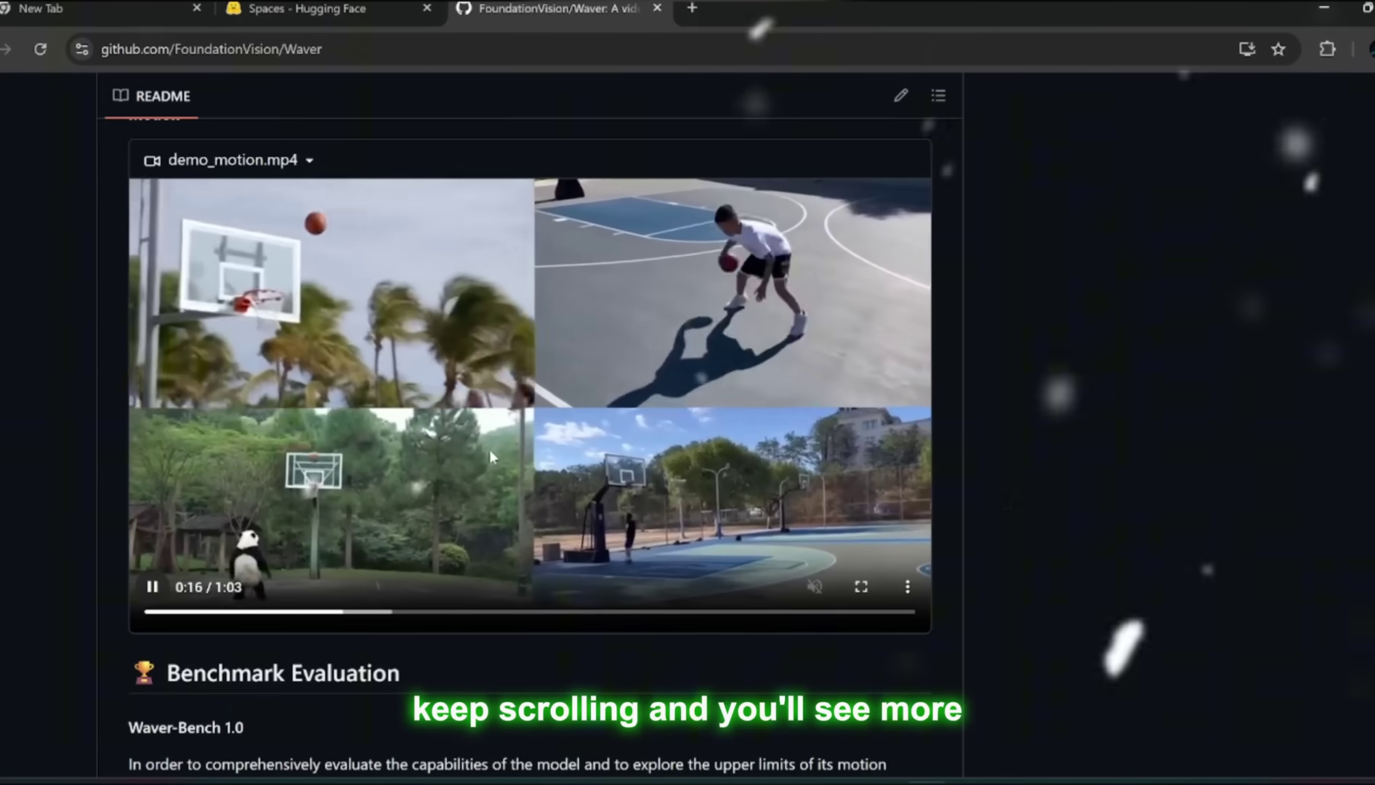
{"action": "scroll", "coordinate": [519, 481], "scroll_direction": "down", "scroll_amount": 3}
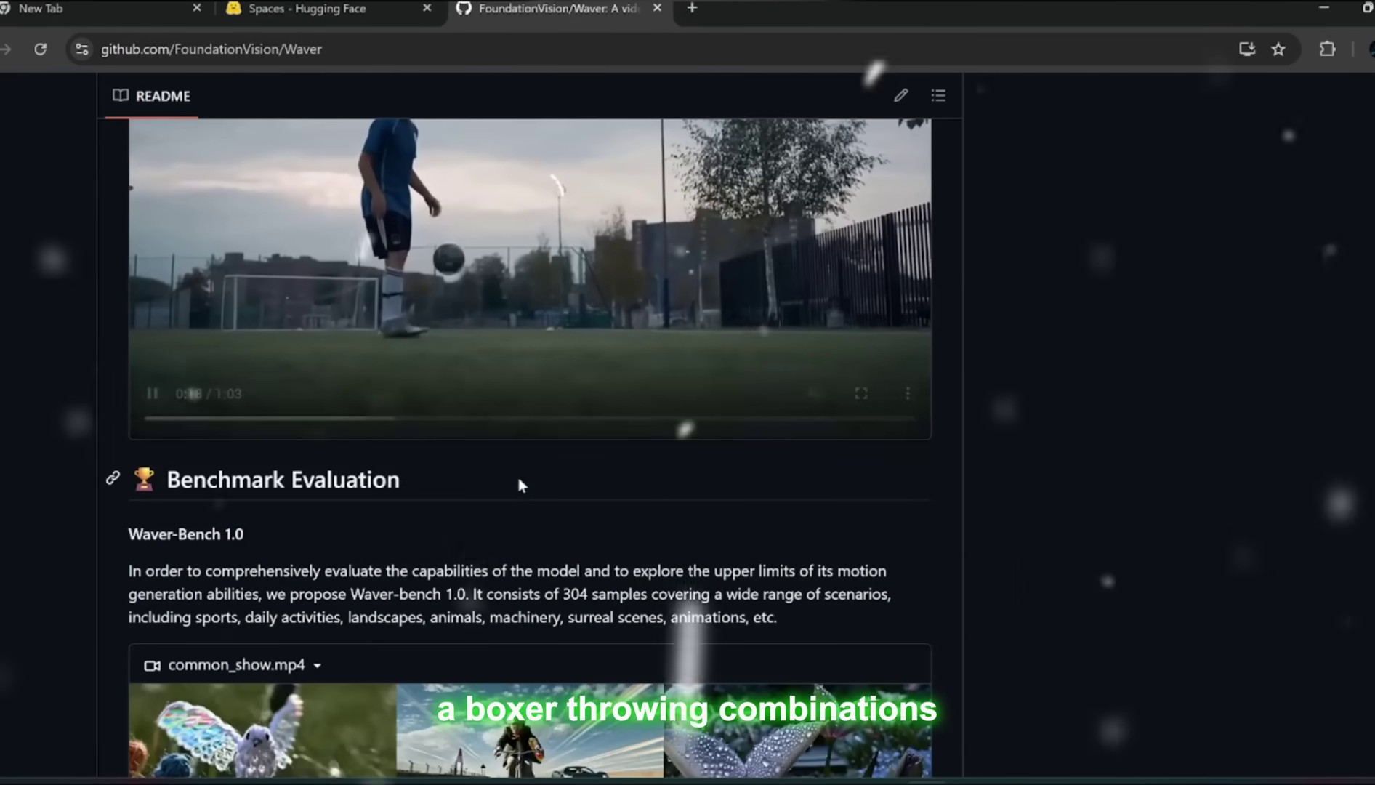
{"action": "scroll", "coordinate": [519, 481], "scroll_direction": "down", "scroll_amount": 2}
{"action": "scroll", "coordinate": [519, 481], "scroll_direction": "down", "scroll_amount": 1}
{"action": "scroll", "coordinate": [520, 486], "scroll_direction": "down", "scroll_amount": 4}
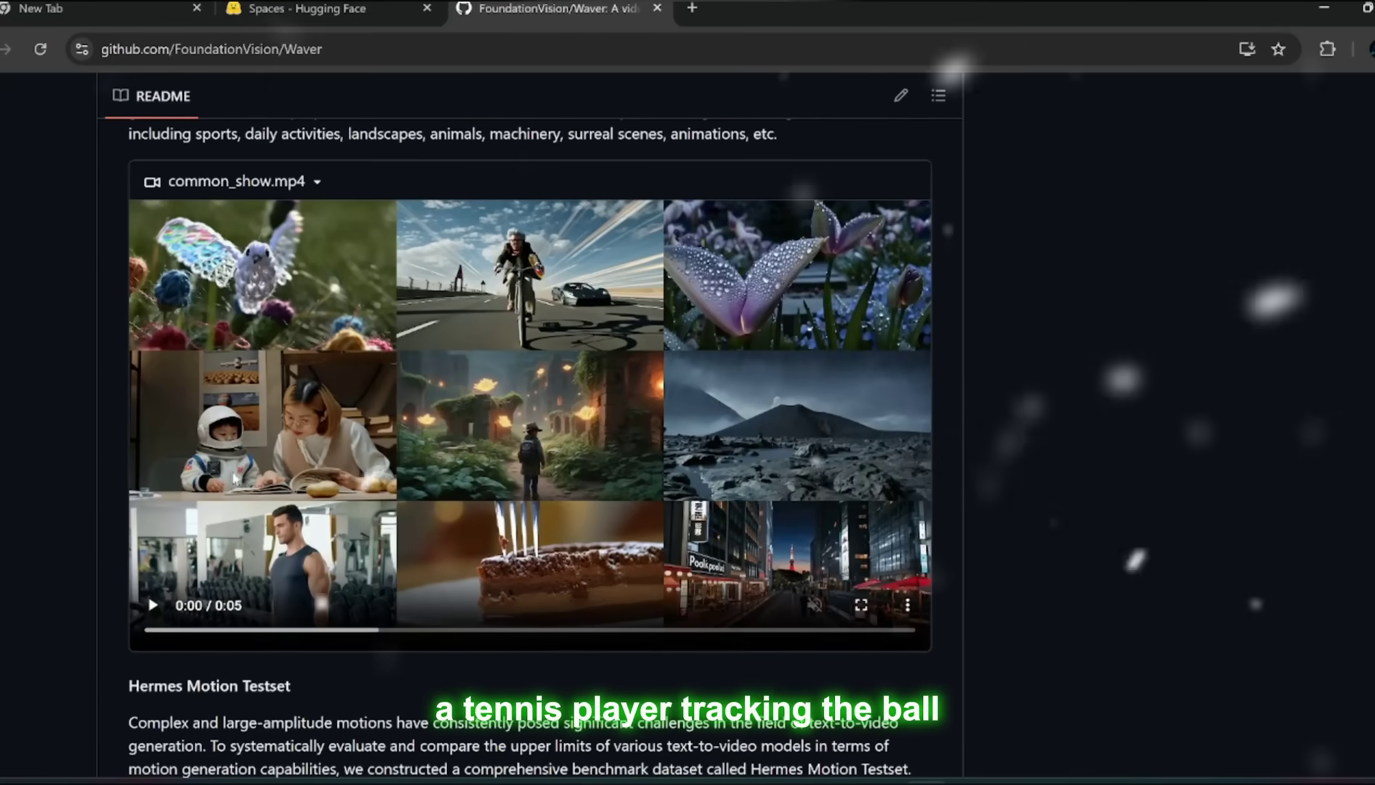
Step: Play the common_show sample grid and replay the olympic sports video twice
{"action": "left_click", "coordinate": [161, 619]}
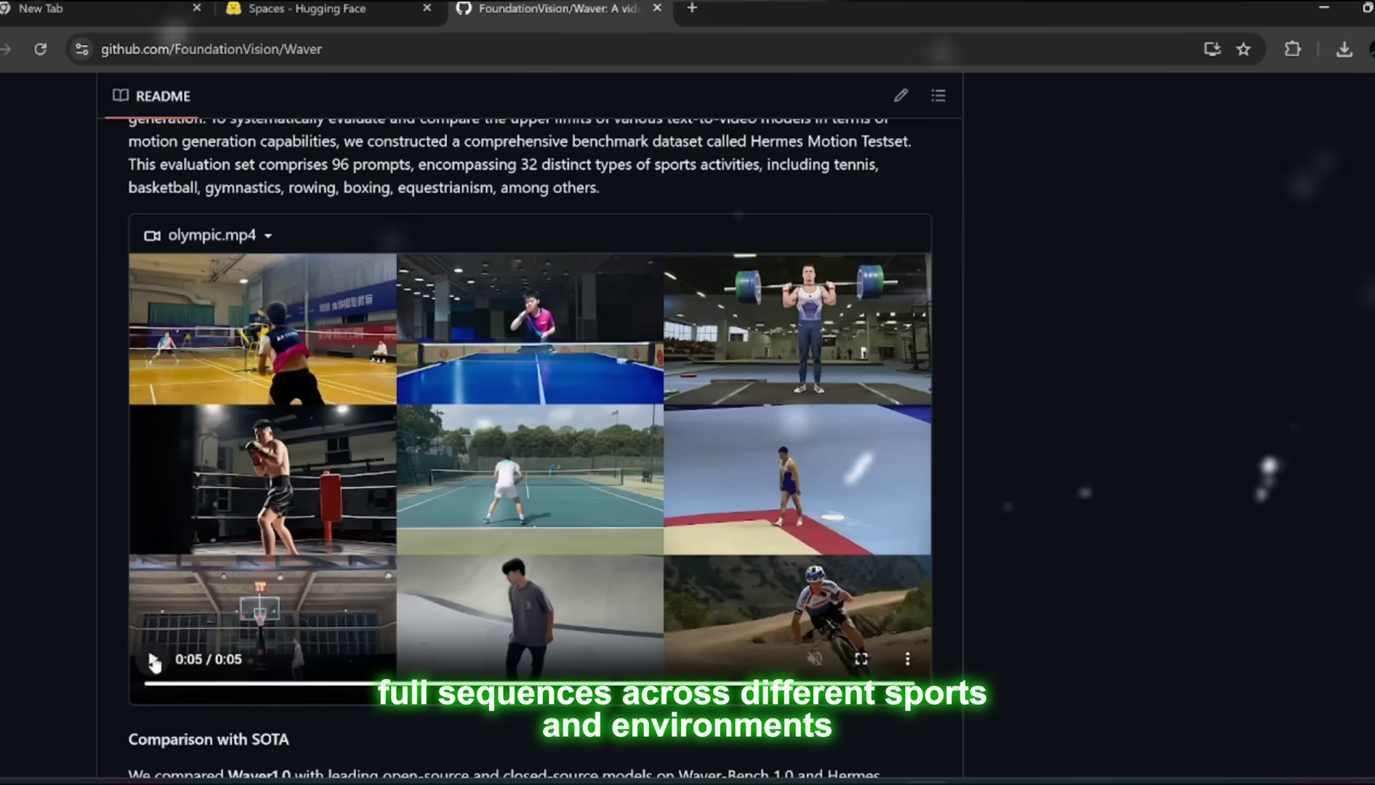
{"action": "left_click", "coordinate": [154, 660]}
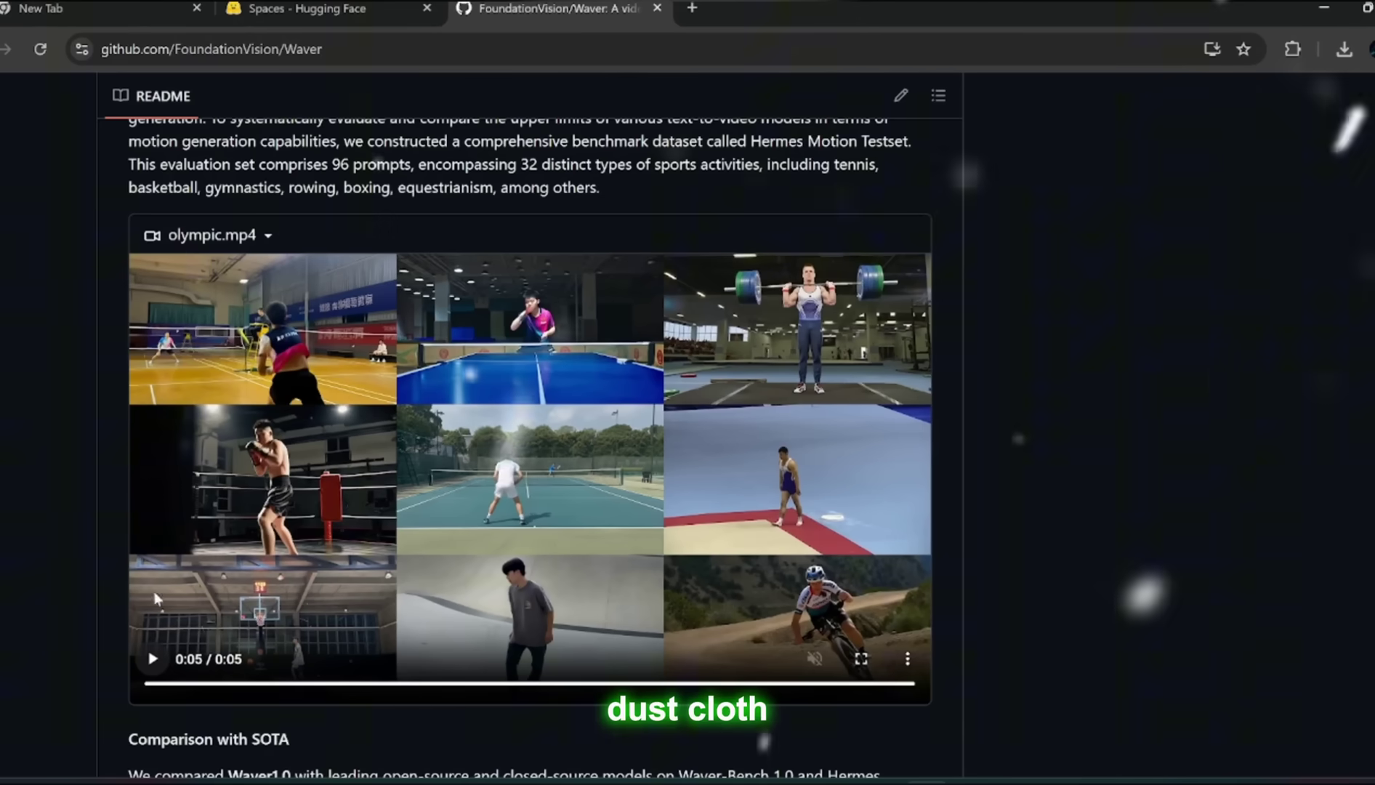
{"action": "left_click", "coordinate": [151, 658]}
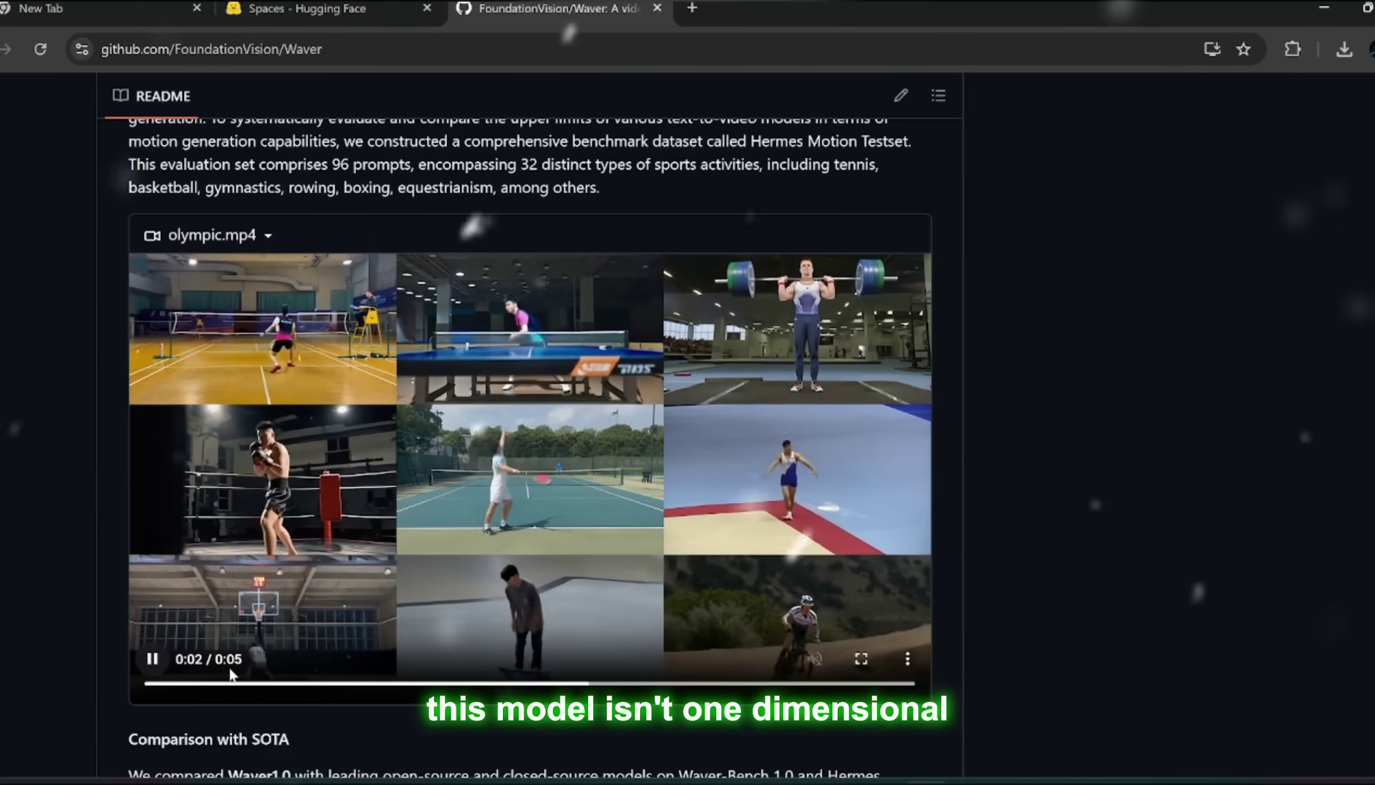
Step: Highlight the Waver1.0 introduction sentence through 'text-to-video', then start selecting Prompt Tagging
{"action": "scroll", "coordinate": [231, 675], "scroll_direction": "down", "scroll_amount": 10}
{"action": "scroll", "coordinate": [308, 586], "scroll_direction": "up", "scroll_amount": 2}
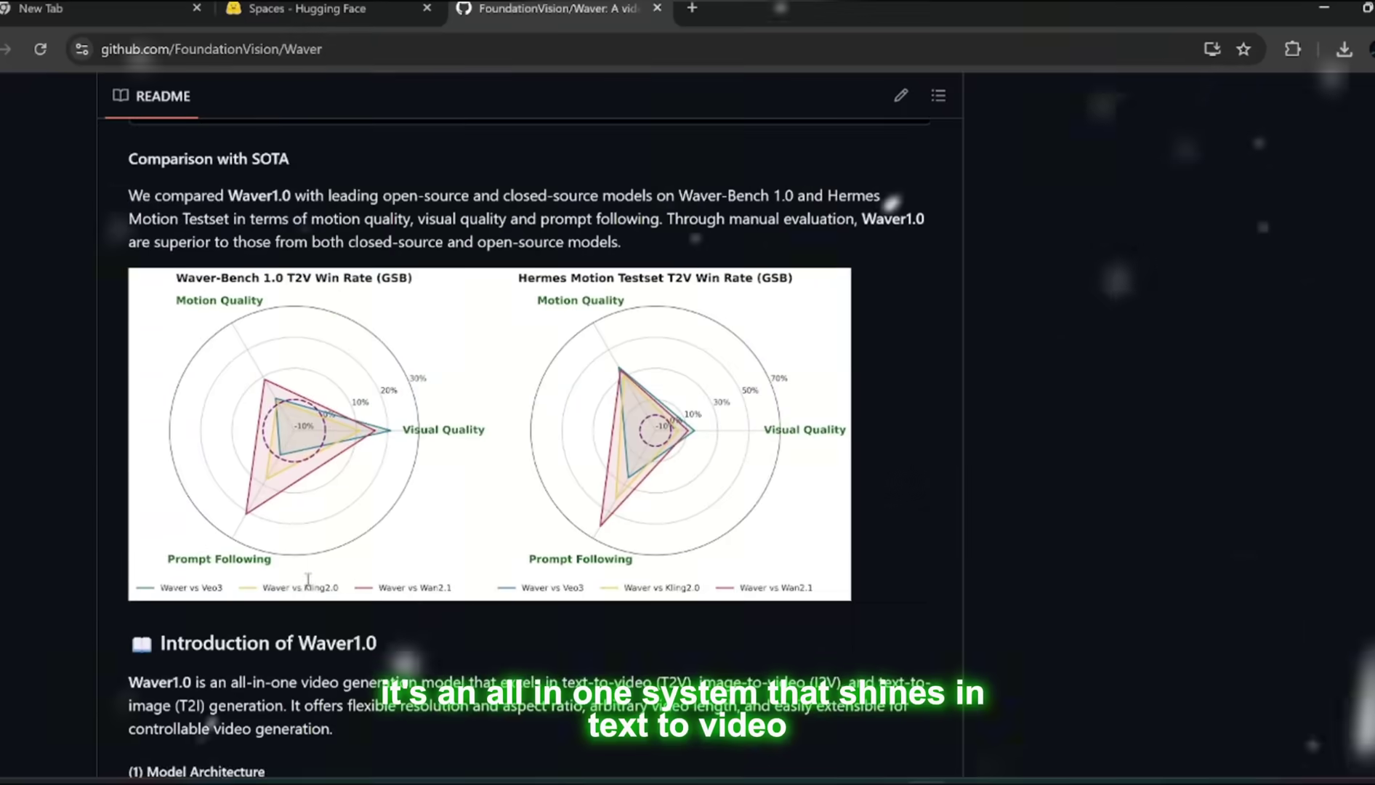
{"action": "scroll", "coordinate": [308, 586], "scroll_direction": "down", "scroll_amount": 1}
{"action": "scroll", "coordinate": [308, 586], "scroll_direction": "down", "scroll_amount": 1}
{"action": "scroll", "coordinate": [309, 586], "scroll_direction": "down", "scroll_amount": 1}
{"action": "scroll", "coordinate": [219, 473], "scroll_direction": "down", "scroll_amount": 1}
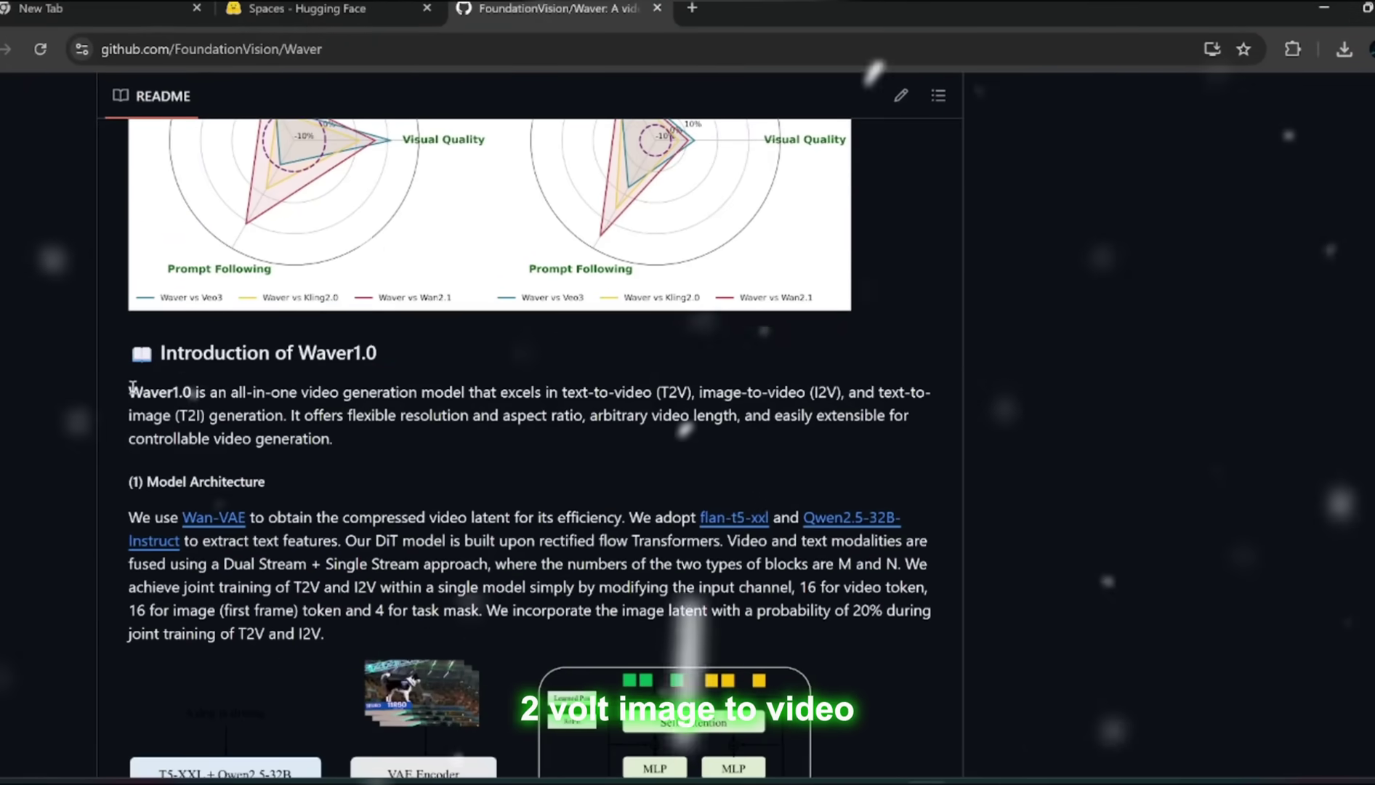
{"action": "left_click_drag", "start_coordinate": [246, 386], "coordinate": [363, 381]}
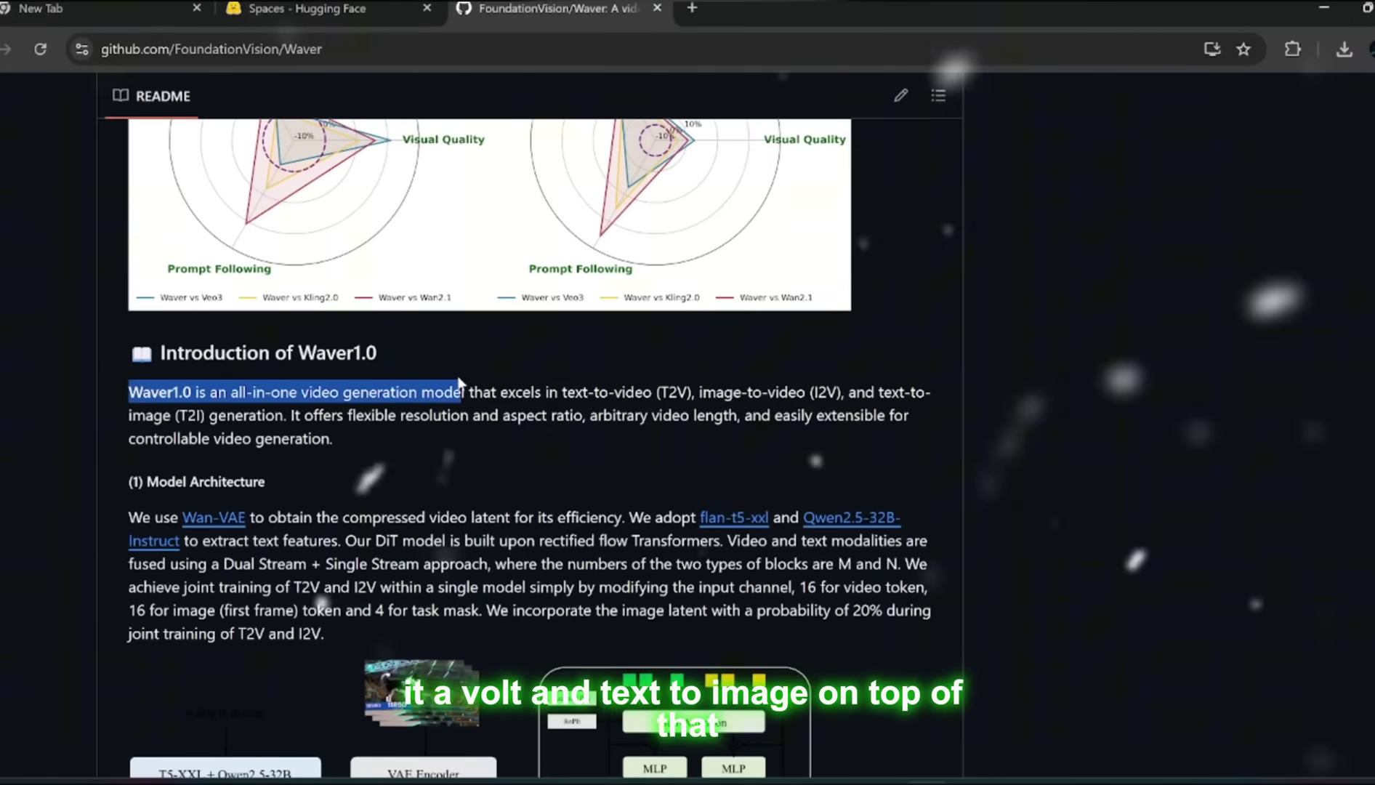
{"action": "mouse_move", "coordinate": [580, 391]}
{"action": "left_mouse_down"}
{"action": "mouse_move", "coordinate": [844, 392]}
{"action": "mouse_move", "coordinate": [896, 422]}
{"action": "left_mouse_up"}
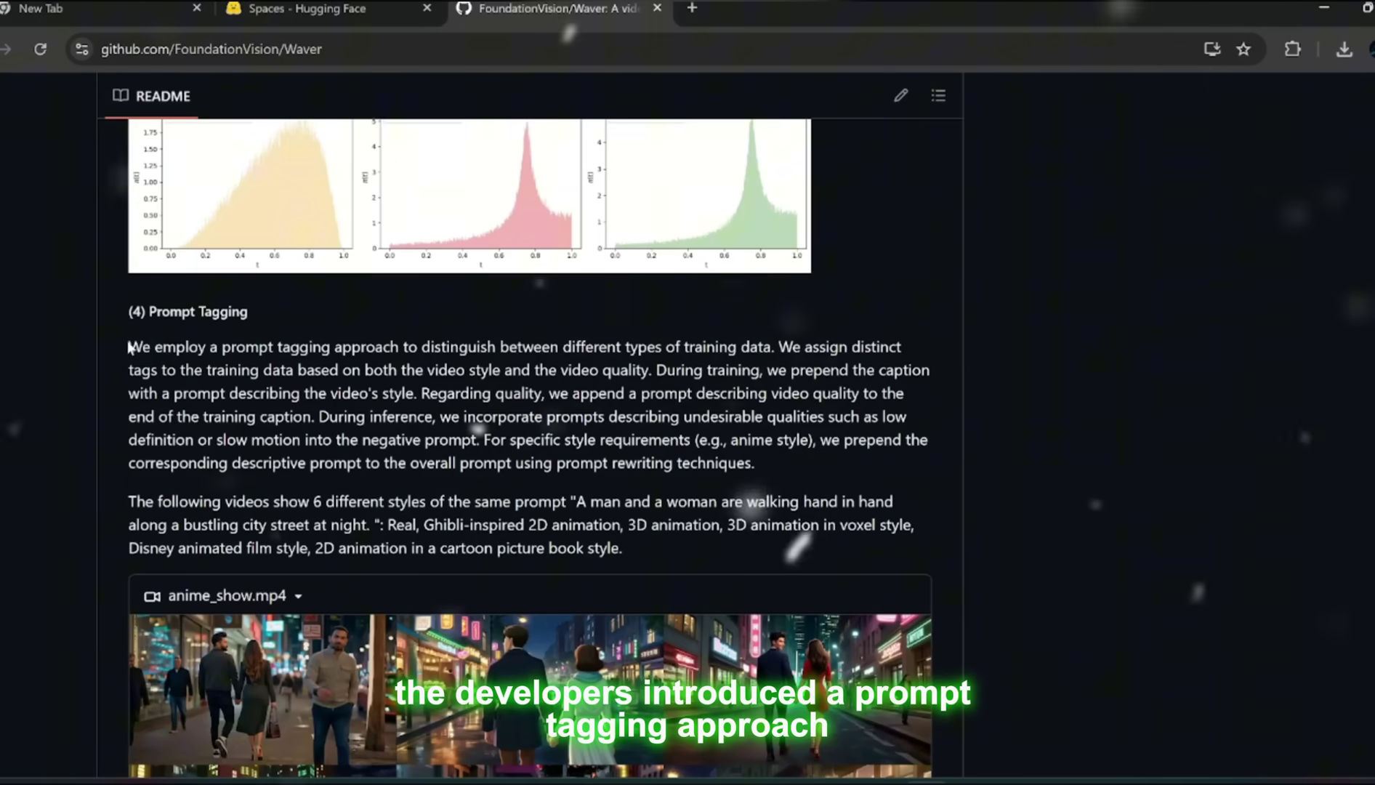
{"action": "left_click_drag", "start_coordinate": [129, 348], "coordinate": [153, 342]}
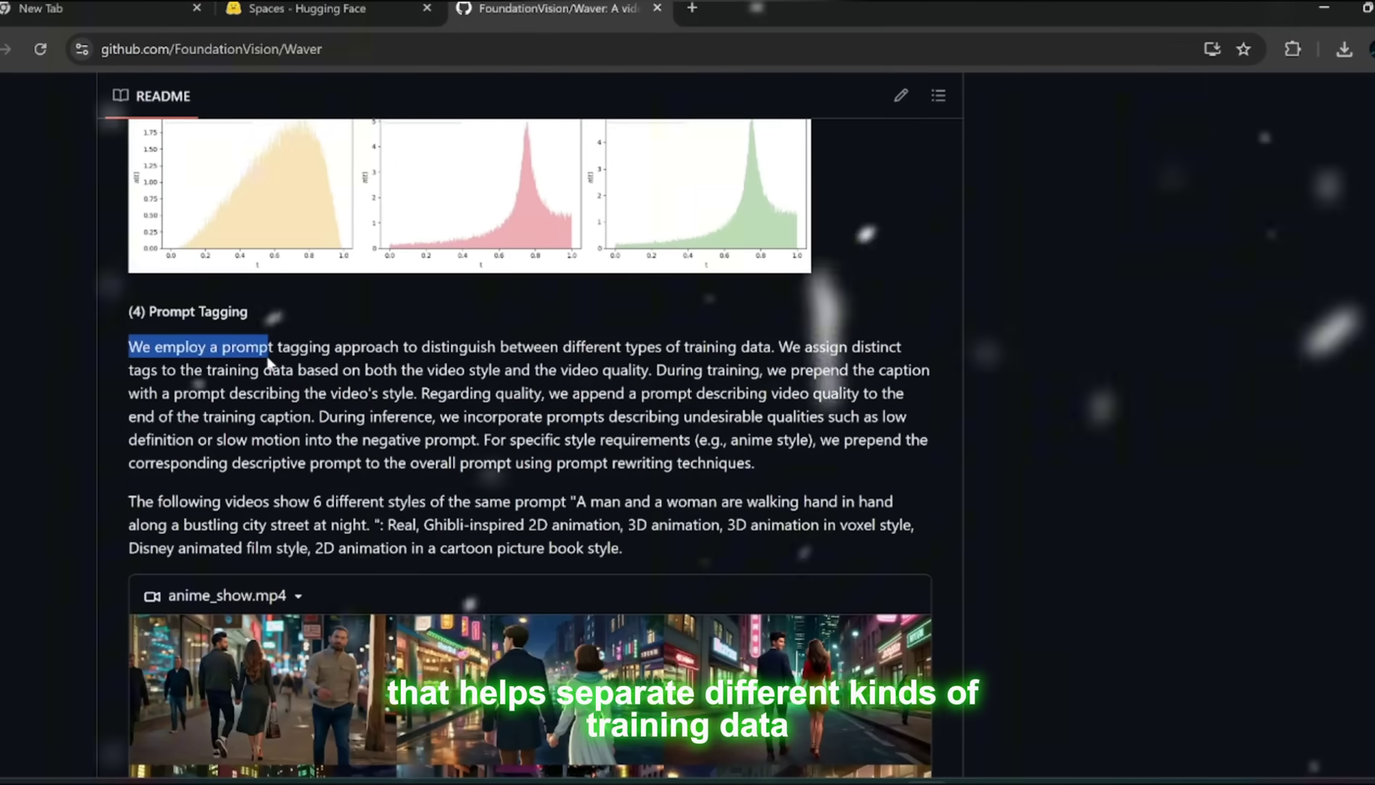
Step: Highlight the Prompt Tagging sentence on distinguishing training data types, then scroll past anime_show.mp4
{"action": "left_click_drag", "start_coordinate": [267, 362], "coordinate": [298, 362]}
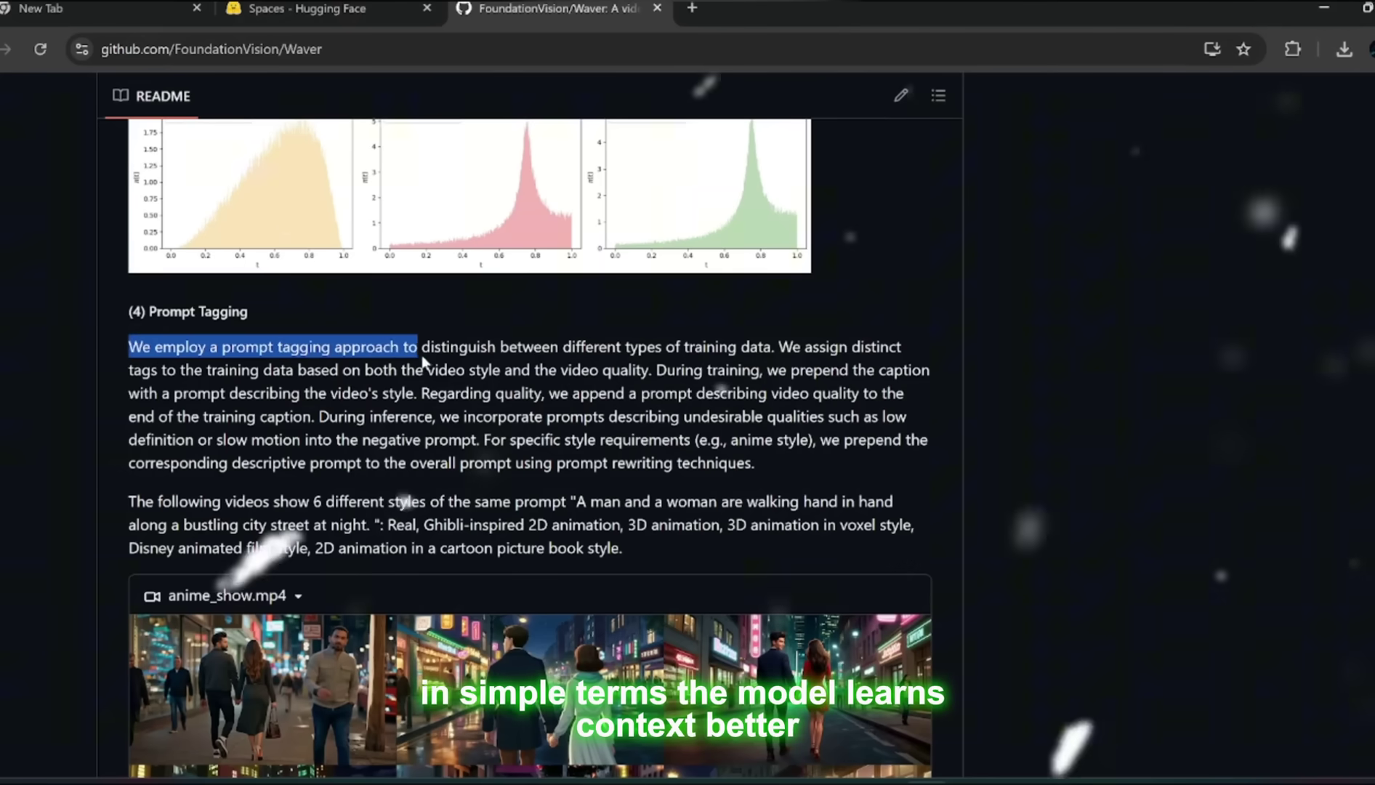
{"action": "left_click_drag", "start_coordinate": [581, 354], "coordinate": [623, 354]}
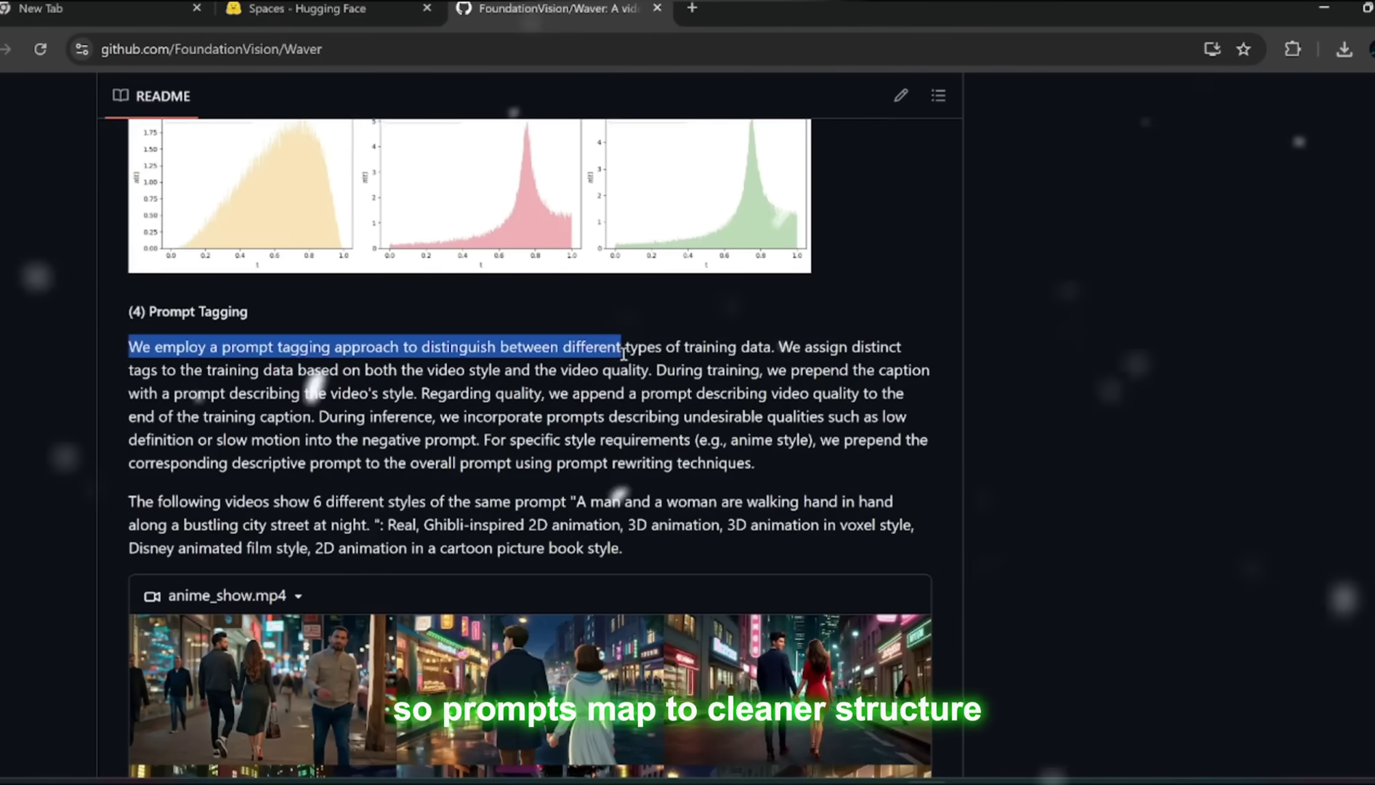
{"action": "left_click_drag", "start_coordinate": [764, 355], "coordinate": [772, 352]}
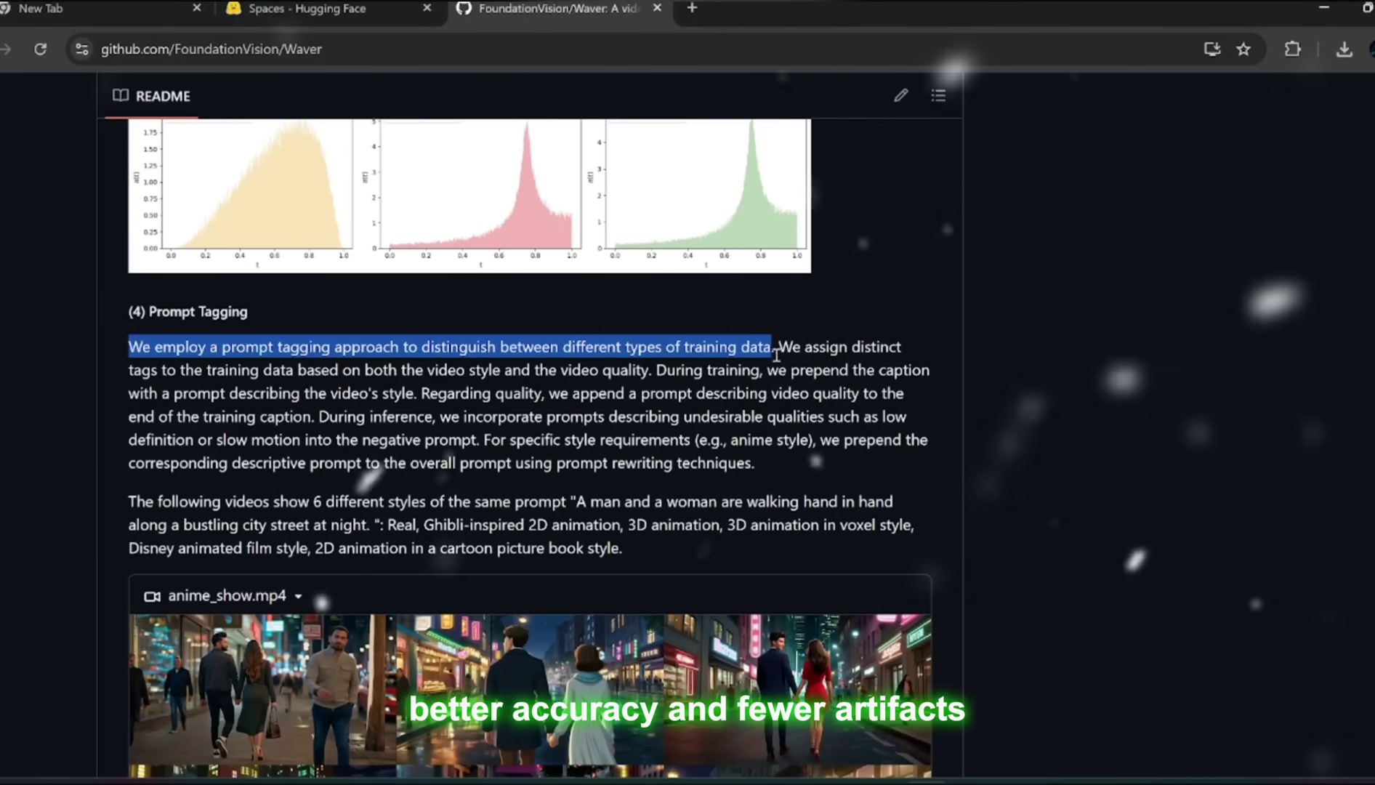
{"action": "scroll", "coordinate": [705, 441], "scroll_direction": "down", "scroll_amount": 1}
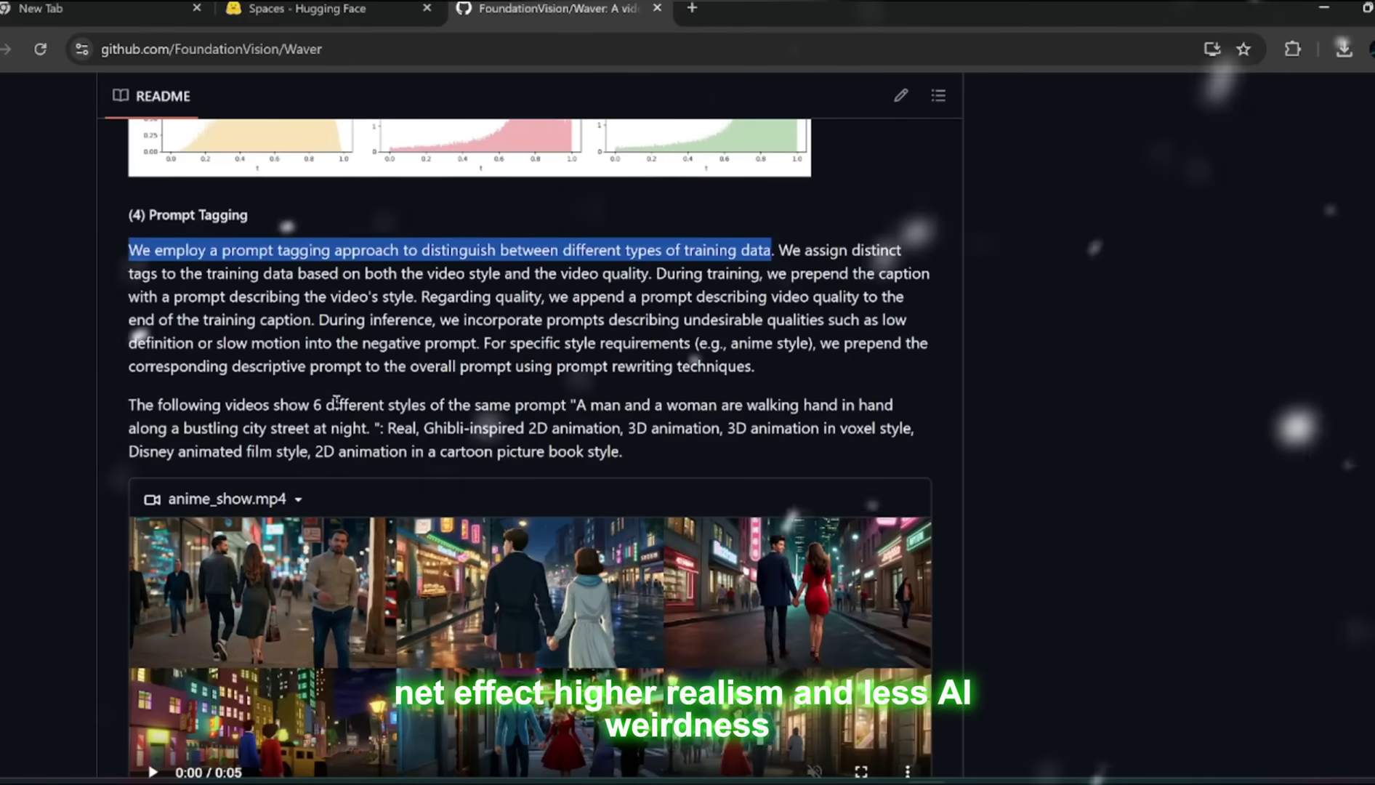
{"action": "scroll", "coordinate": [337, 401], "scroll_direction": "down", "scroll_amount": 2}
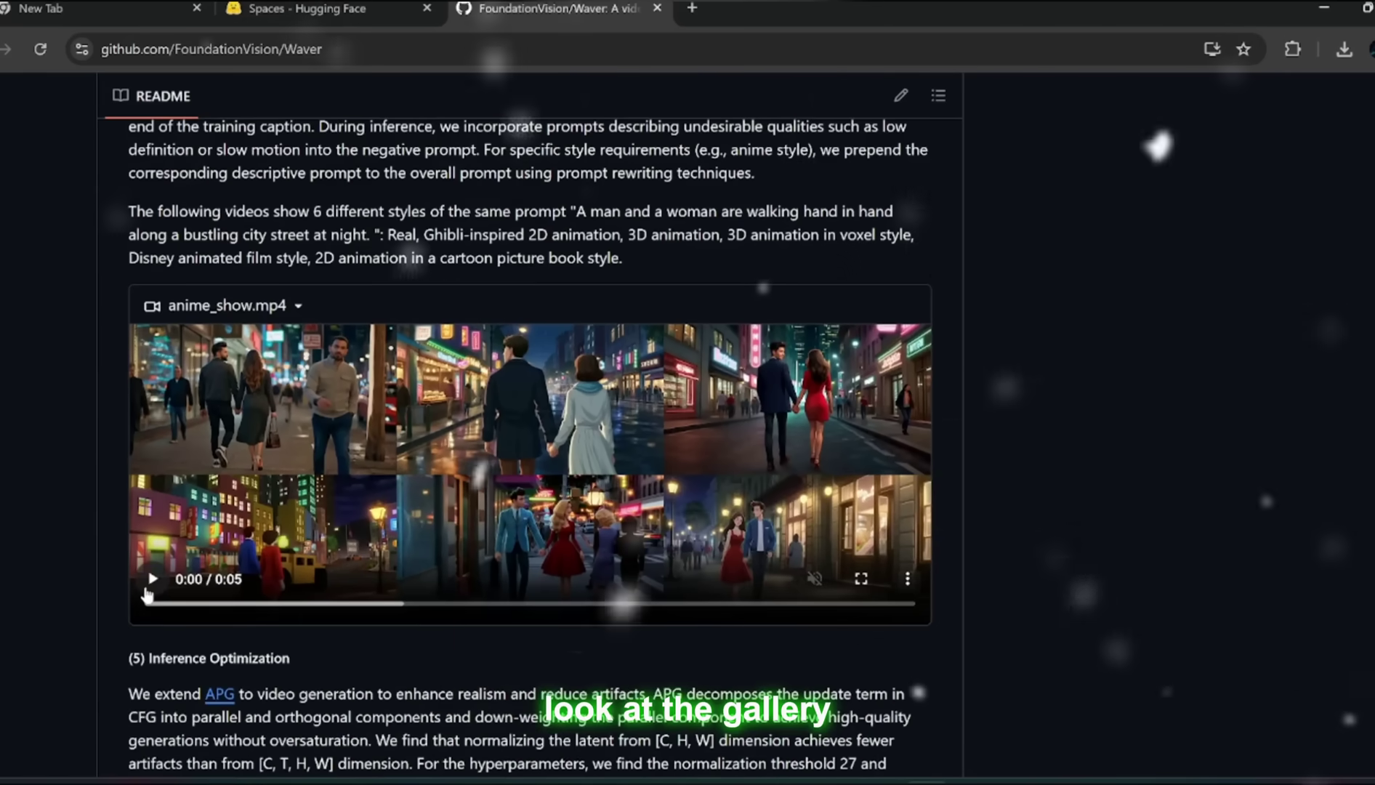
Step: Play the anime_show styles video and replay it from the start
{"action": "left_click", "coordinate": [146, 590]}
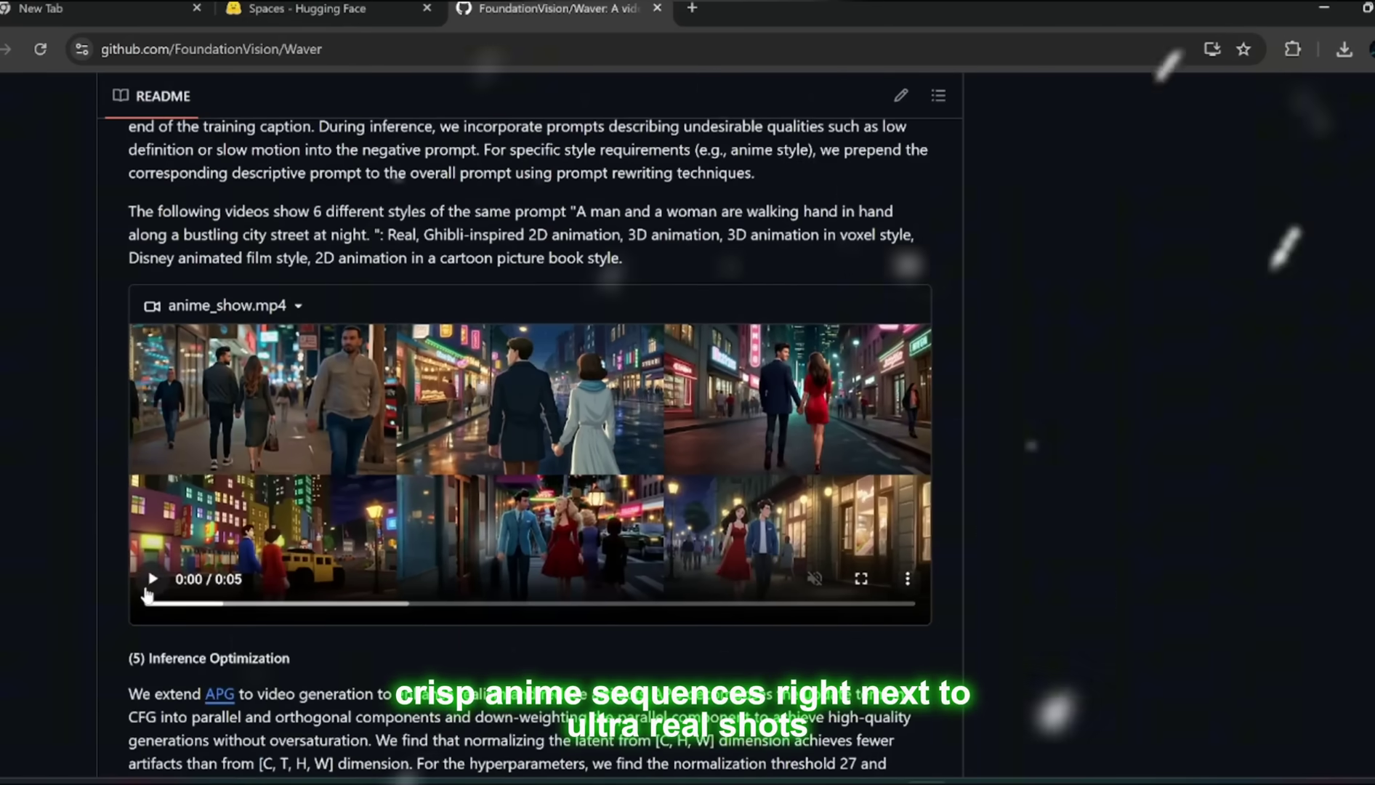
{"action": "scroll", "coordinate": [166, 467], "scroll_direction": "down", "scroll_amount": 2}
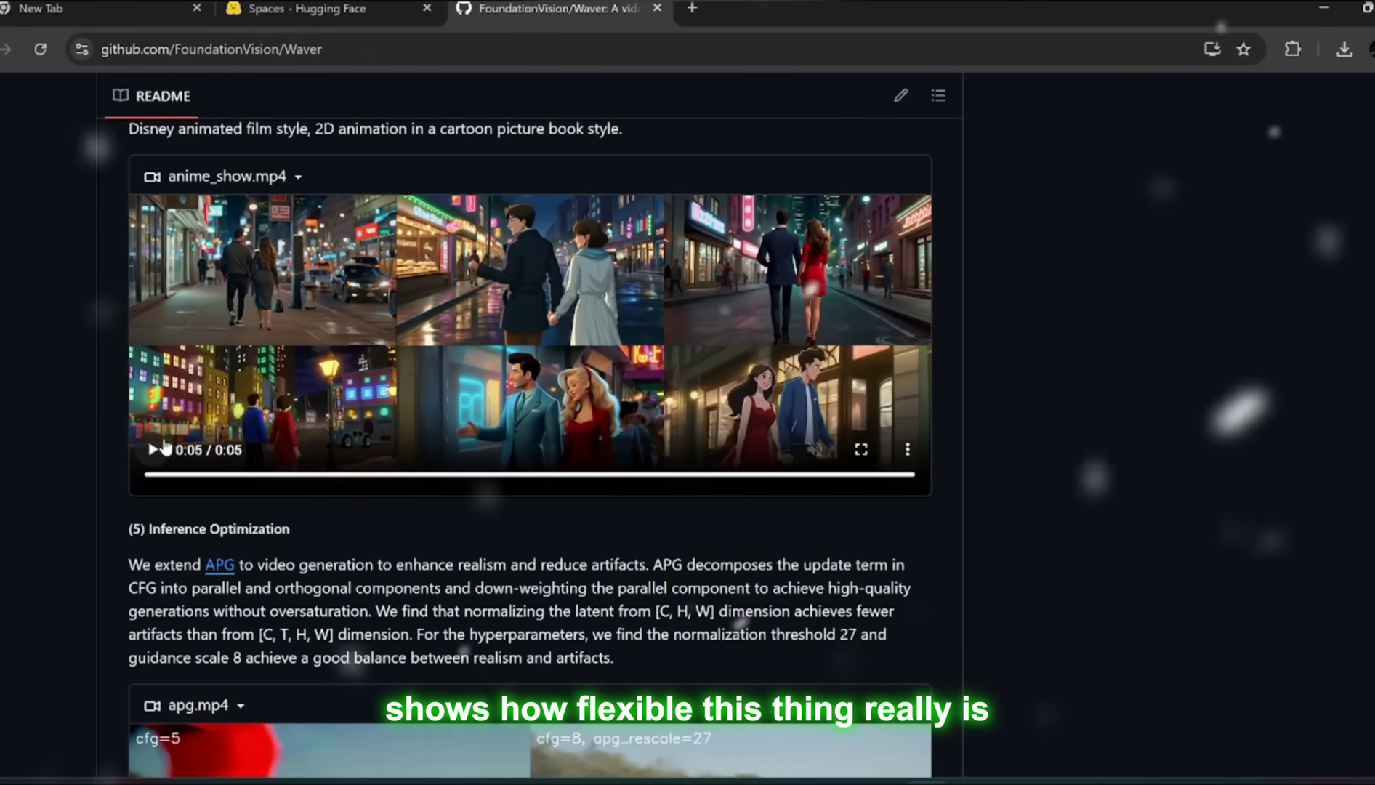
{"action": "left_click", "coordinate": [163, 448]}
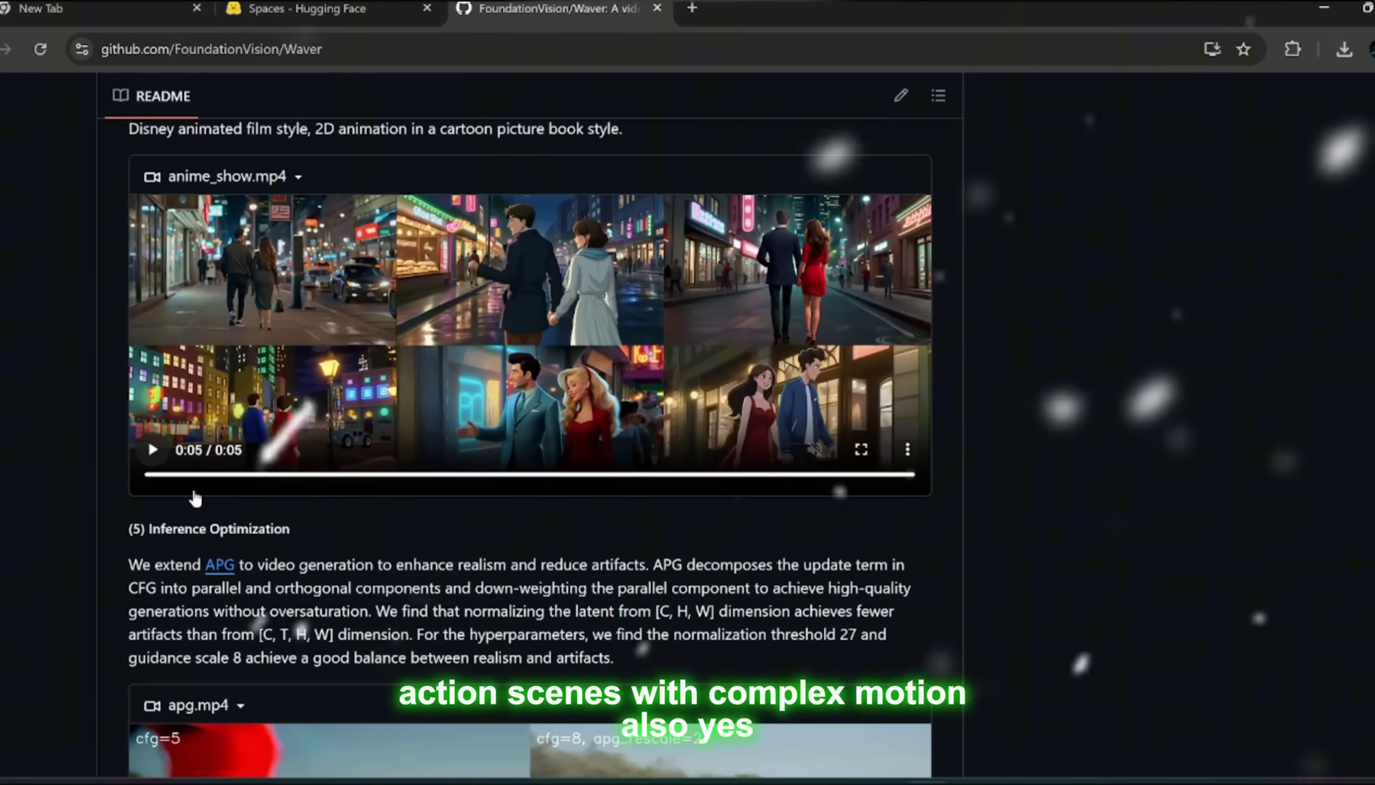
Step: Replay the apg.mp4 comparison video, then continue to the Citation block and footer
{"action": "scroll", "coordinate": [196, 499], "scroll_direction": "down", "scroll_amount": 1}
{"action": "scroll", "coordinate": [195, 499], "scroll_direction": "down", "scroll_amount": 1}
{"action": "scroll", "coordinate": [197, 499], "scroll_direction": "down", "scroll_amount": 2}
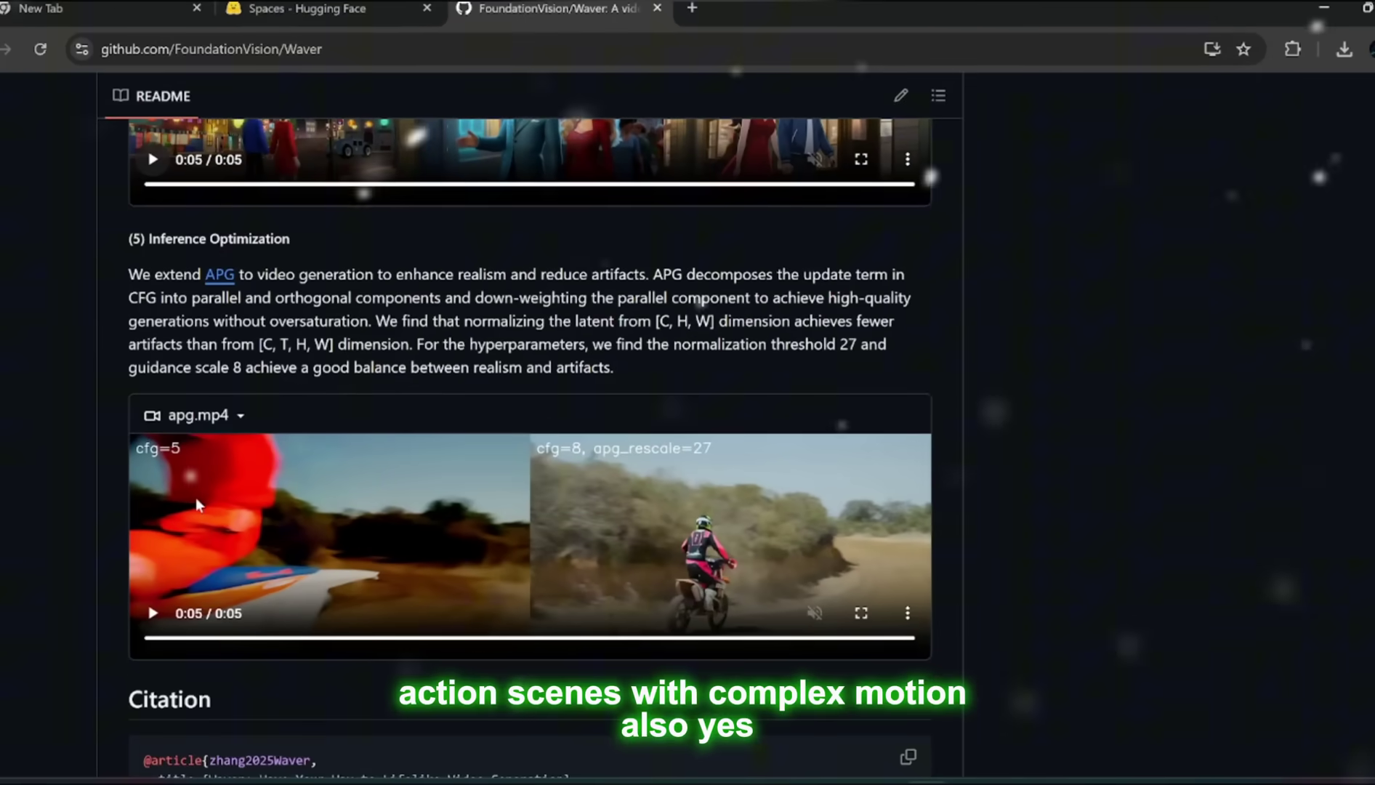
{"action": "scroll", "coordinate": [197, 503], "scroll_direction": "down", "scroll_amount": 3}
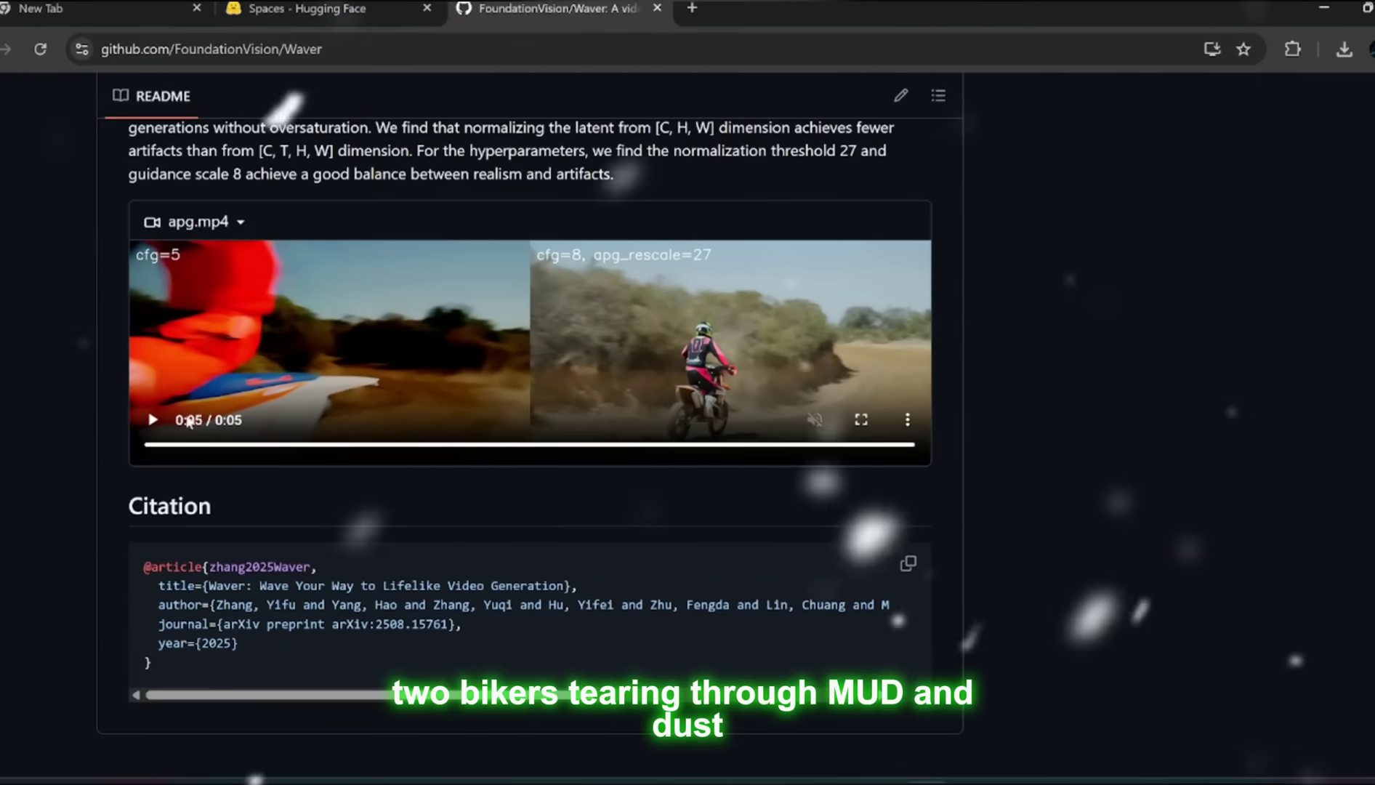
{"action": "left_click", "coordinate": [148, 422]}
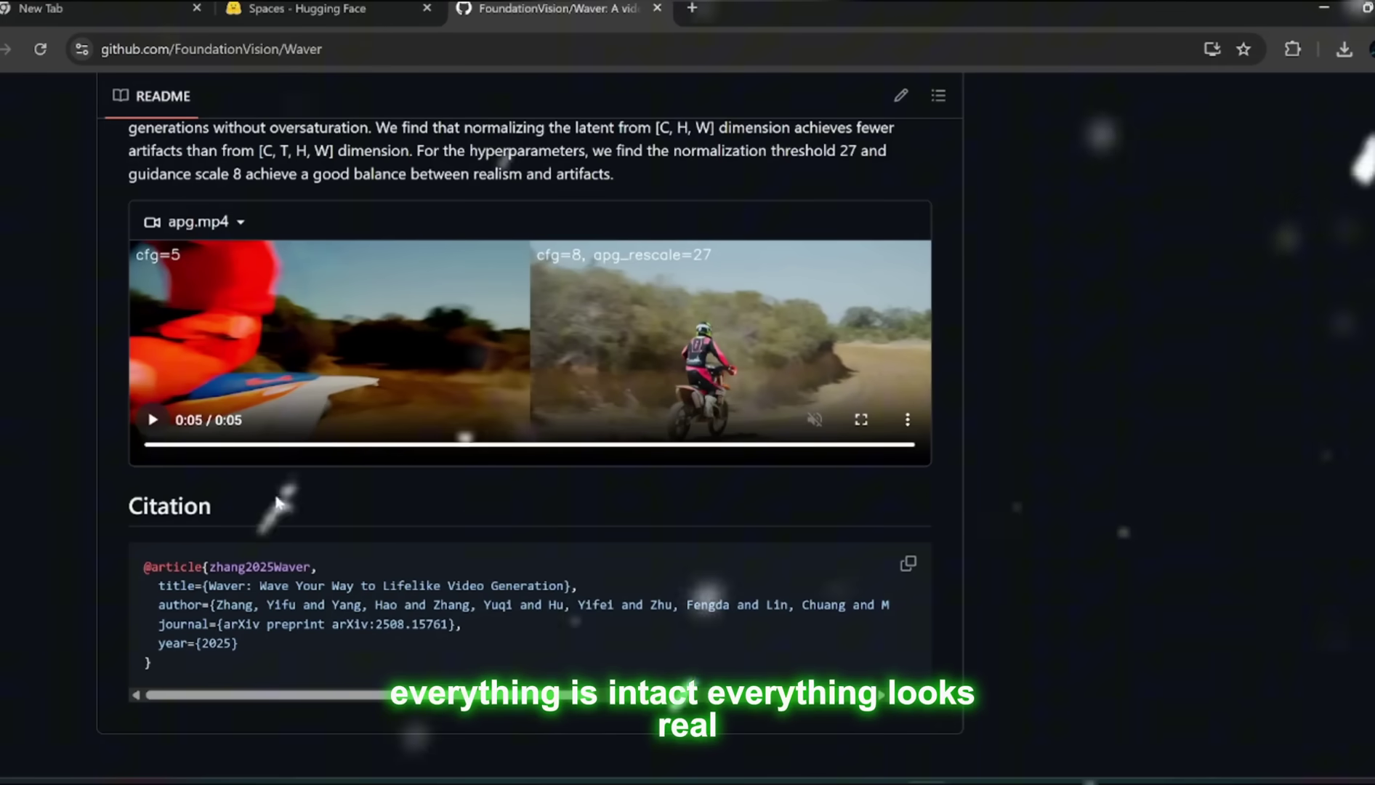
{"action": "scroll", "coordinate": [273, 516], "scroll_direction": "down", "scroll_amount": 1}
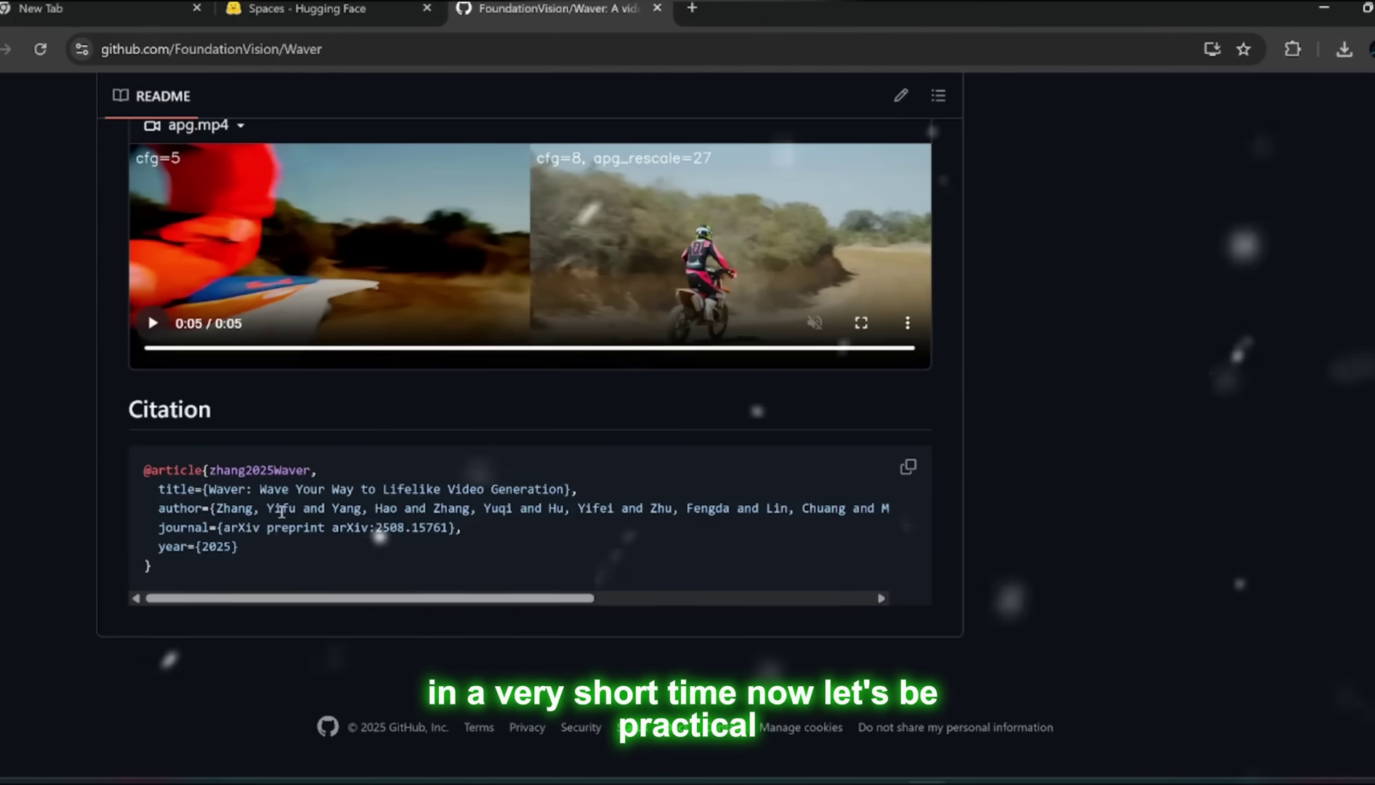
Step: Scroll back up and highlight the Introduction of Waver1.0 section text
{"action": "scroll", "coordinate": [284, 548], "scroll_direction": "up", "scroll_amount": 3}
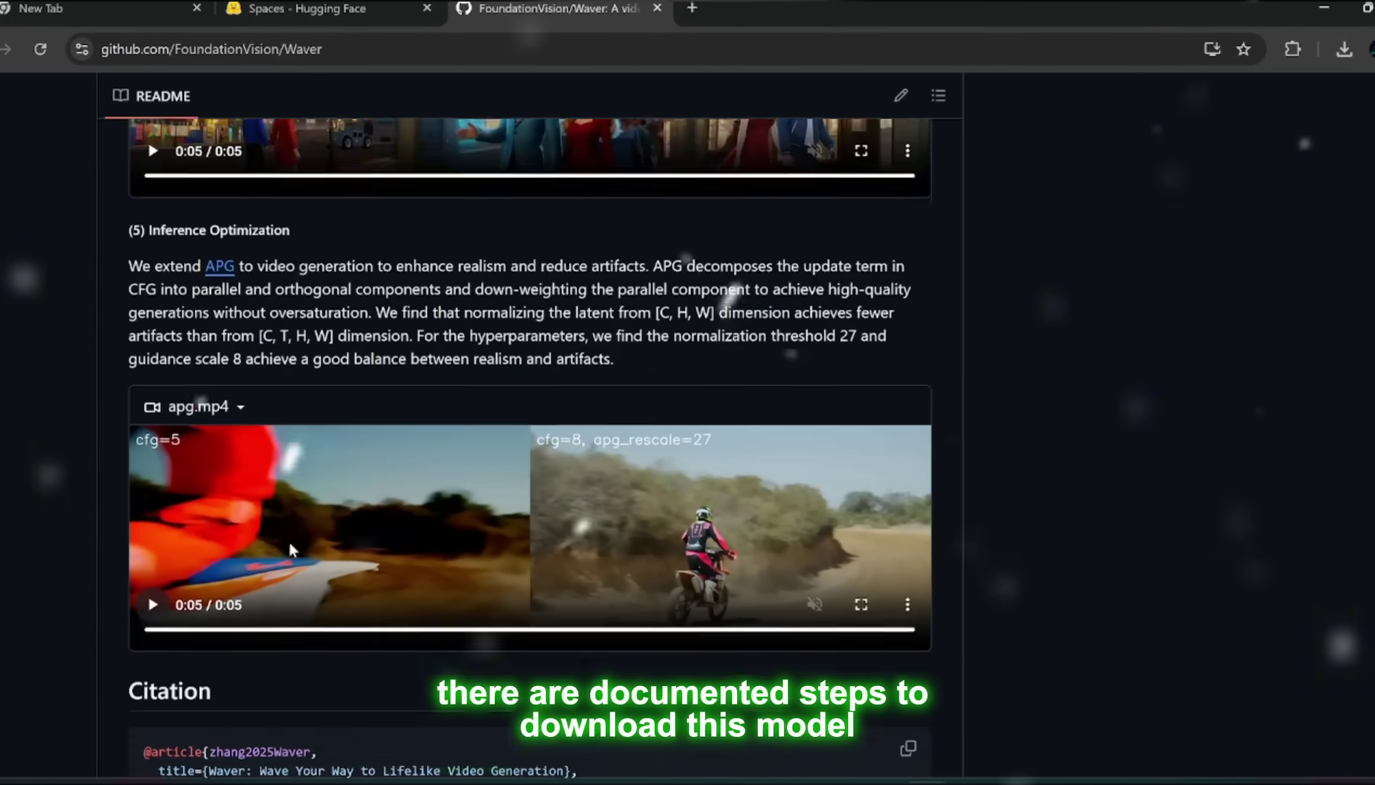
{"action": "scroll", "coordinate": [289, 545], "scroll_direction": "up", "scroll_amount": 4}
{"action": "scroll", "coordinate": [292, 544], "scroll_direction": "up", "scroll_amount": 3}
{"action": "scroll", "coordinate": [287, 542], "scroll_direction": "up", "scroll_amount": 4}
{"action": "scroll", "coordinate": [285, 543], "scroll_direction": "up", "scroll_amount": 3}
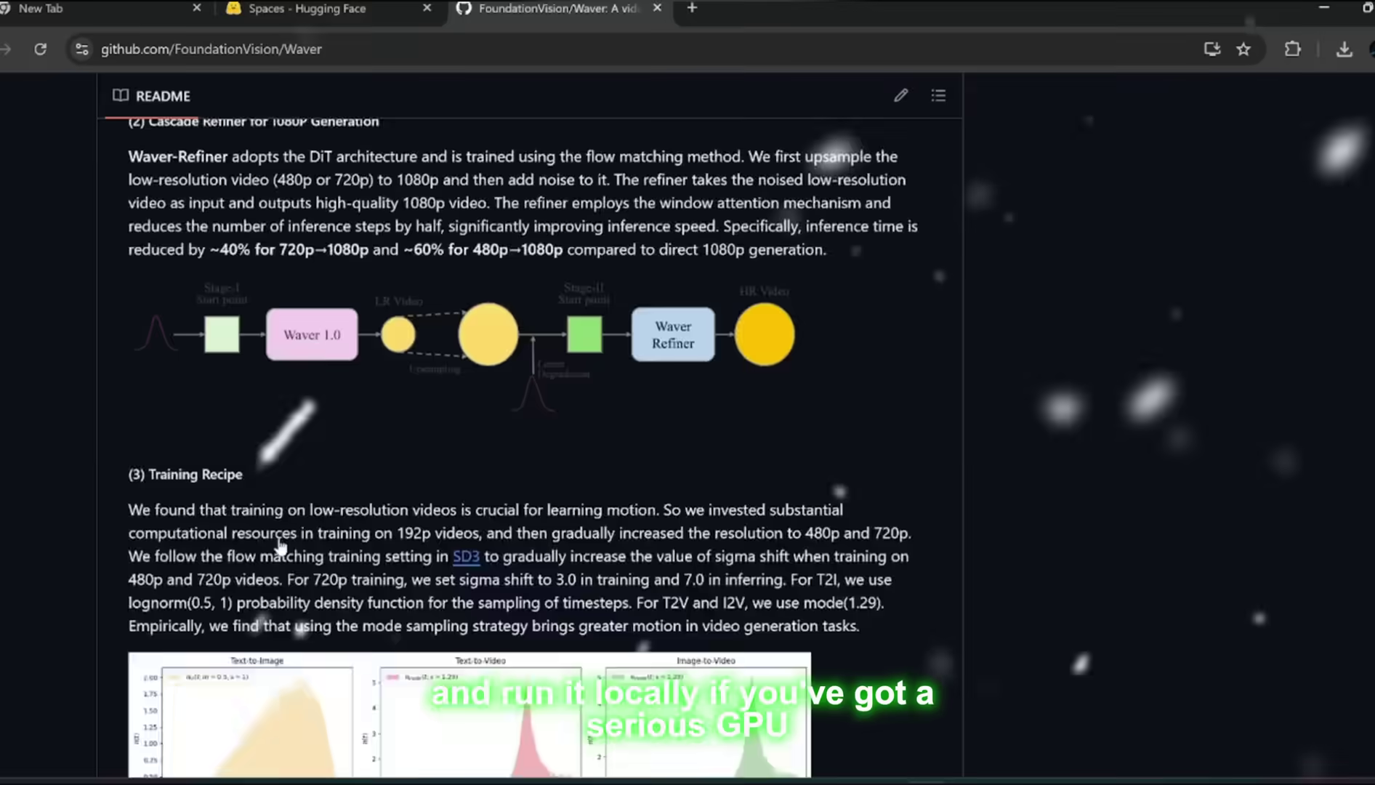
{"action": "scroll", "coordinate": [282, 545], "scroll_direction": "up", "scroll_amount": 5}
{"action": "scroll", "coordinate": [281, 546], "scroll_direction": "up", "scroll_amount": 3}
{"action": "scroll", "coordinate": [281, 545], "scroll_direction": "up", "scroll_amount": 3}
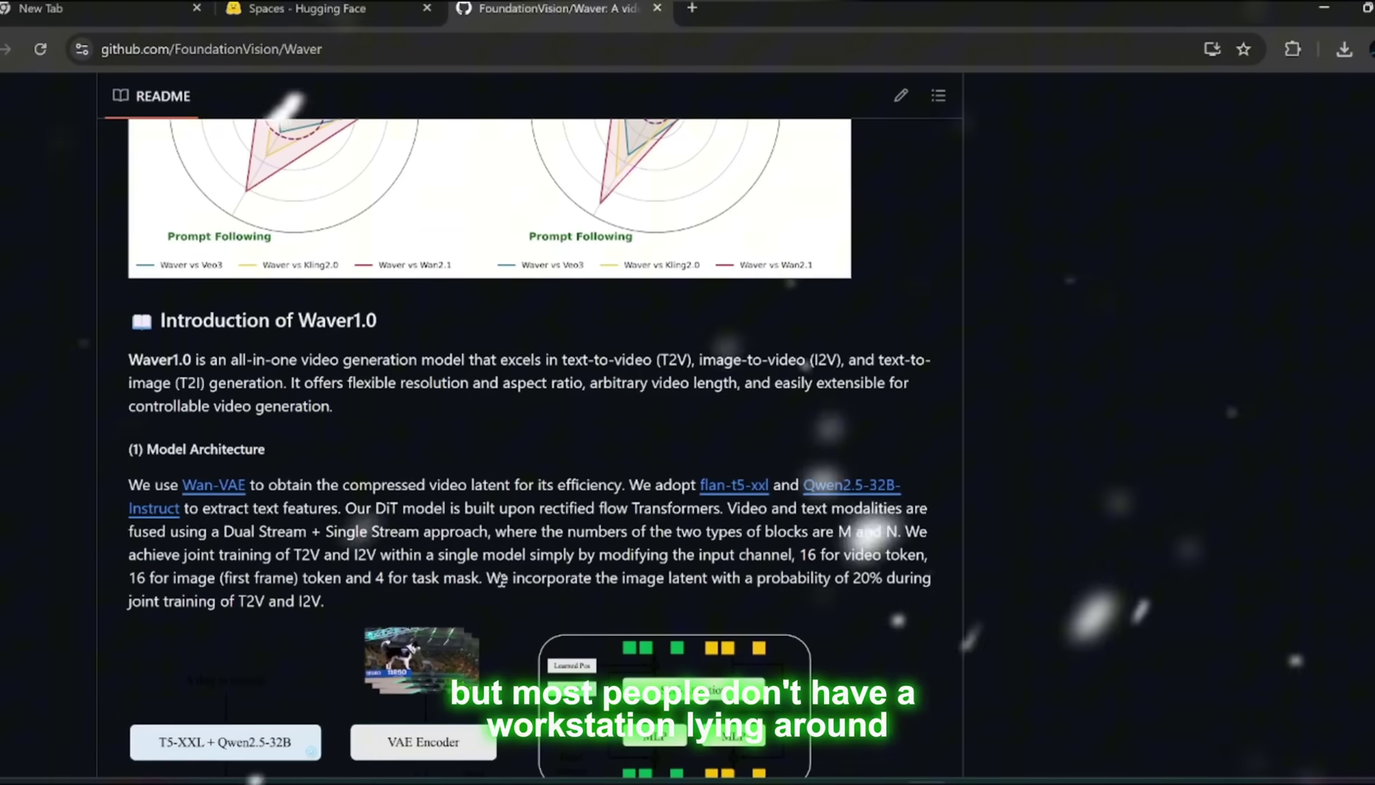
{"action": "left_click_drag", "start_coordinate": [131, 319], "coordinate": [490, 719]}
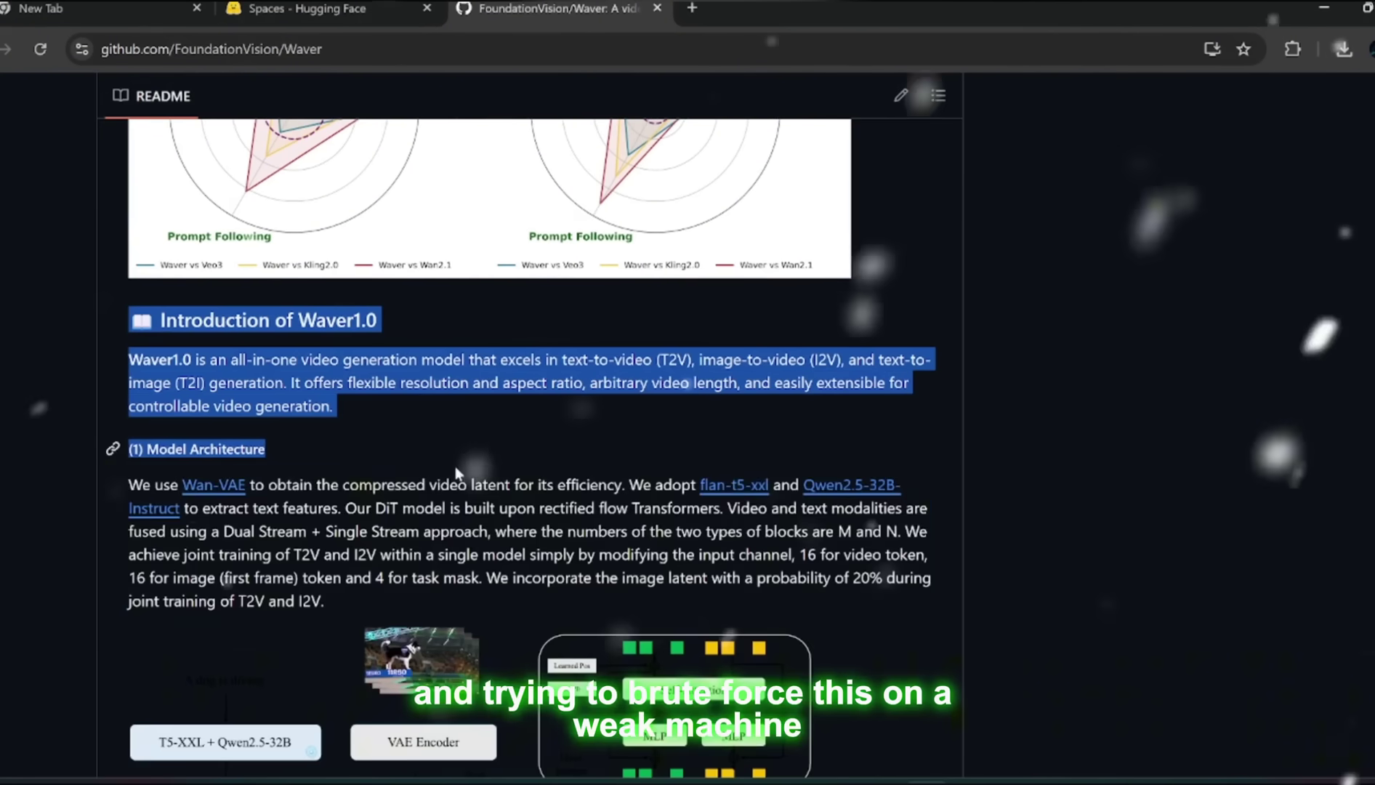
Step: Play the Waver-Bench 1.0 common_show video under Benchmark Evaluation, replaying it once
{"action": "scroll", "coordinate": [671, 609], "scroll_direction": "up", "scroll_amount": 2}
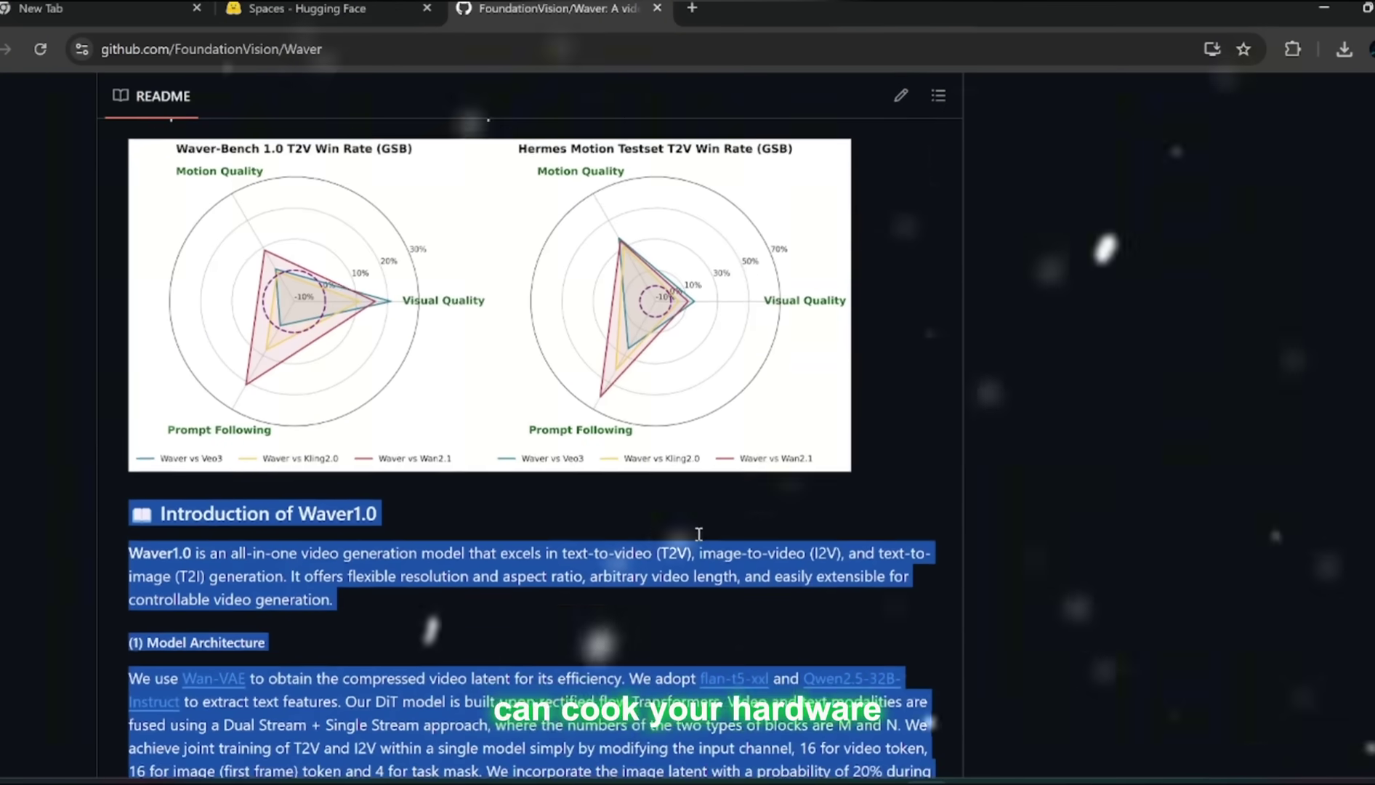
{"action": "scroll", "coordinate": [690, 560], "scroll_direction": "up", "scroll_amount": 3}
{"action": "scroll", "coordinate": [465, 390], "scroll_direction": "up", "scroll_amount": 3}
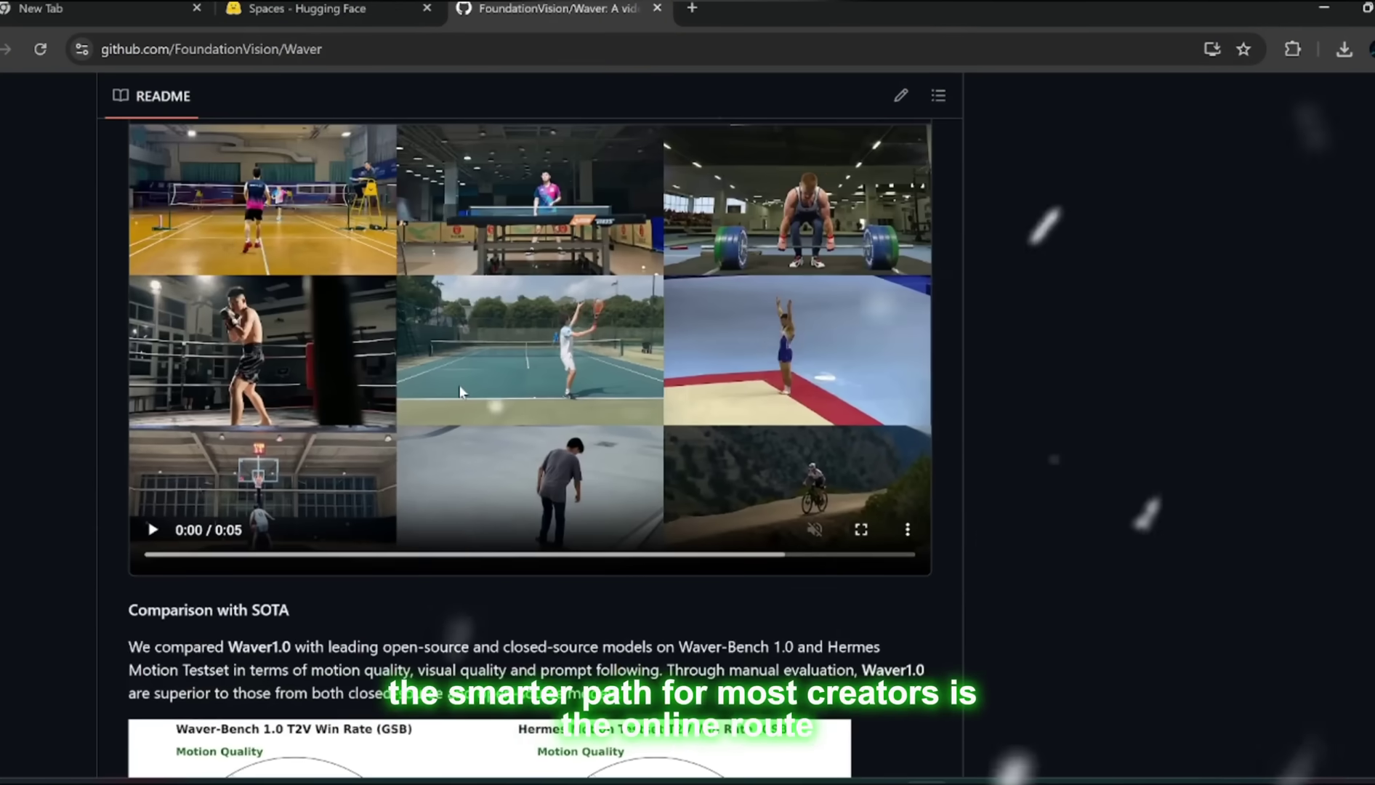
{"action": "scroll", "coordinate": [462, 391], "scroll_direction": "up", "scroll_amount": 3}
{"action": "scroll", "coordinate": [459, 393], "scroll_direction": "up", "scroll_amount": 1}
{"action": "scroll", "coordinate": [459, 386], "scroll_direction": "up", "scroll_amount": 4}
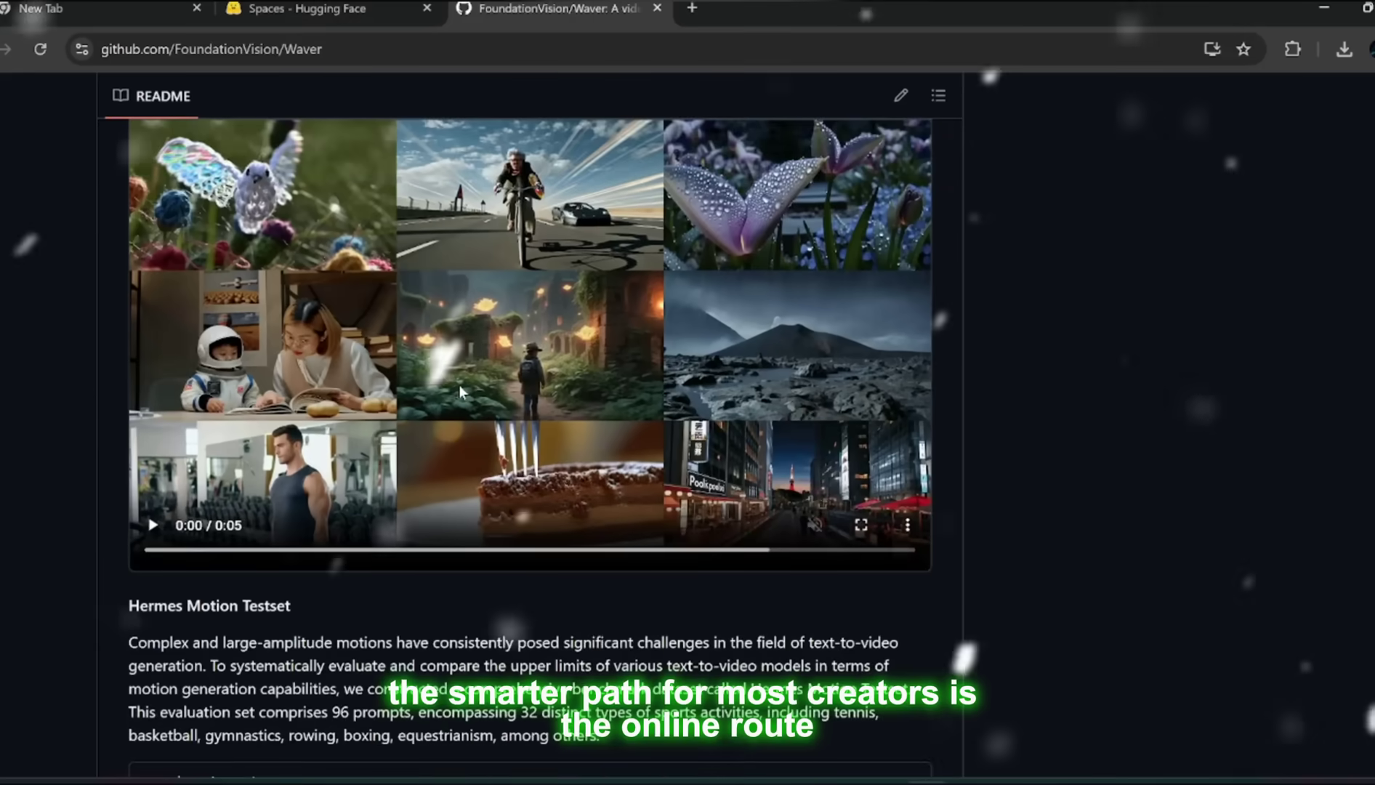
{"action": "scroll", "coordinate": [459, 386], "scroll_direction": "up", "scroll_amount": 3}
{"action": "scroll", "coordinate": [461, 394], "scroll_direction": "down", "scroll_amount": 2}
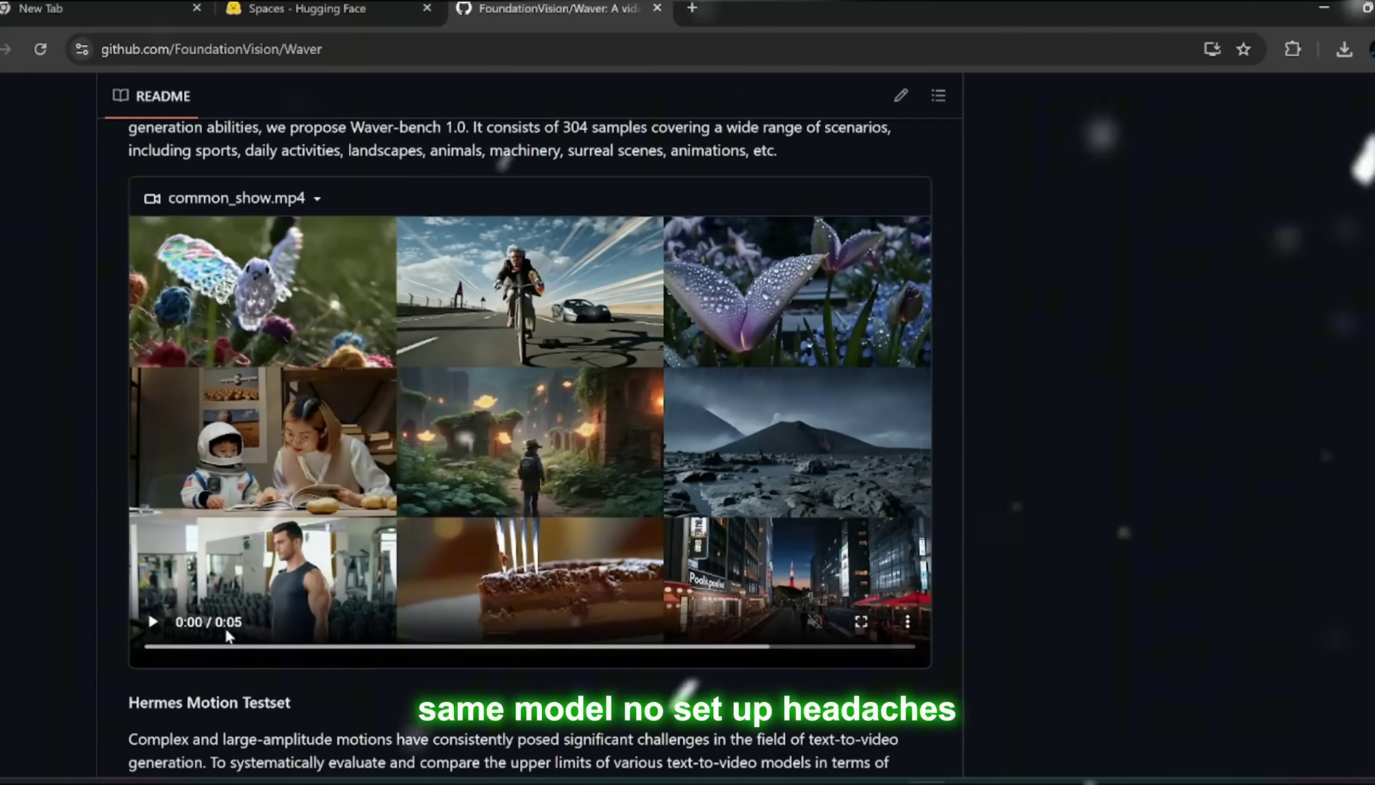
{"action": "left_click", "coordinate": [155, 622]}
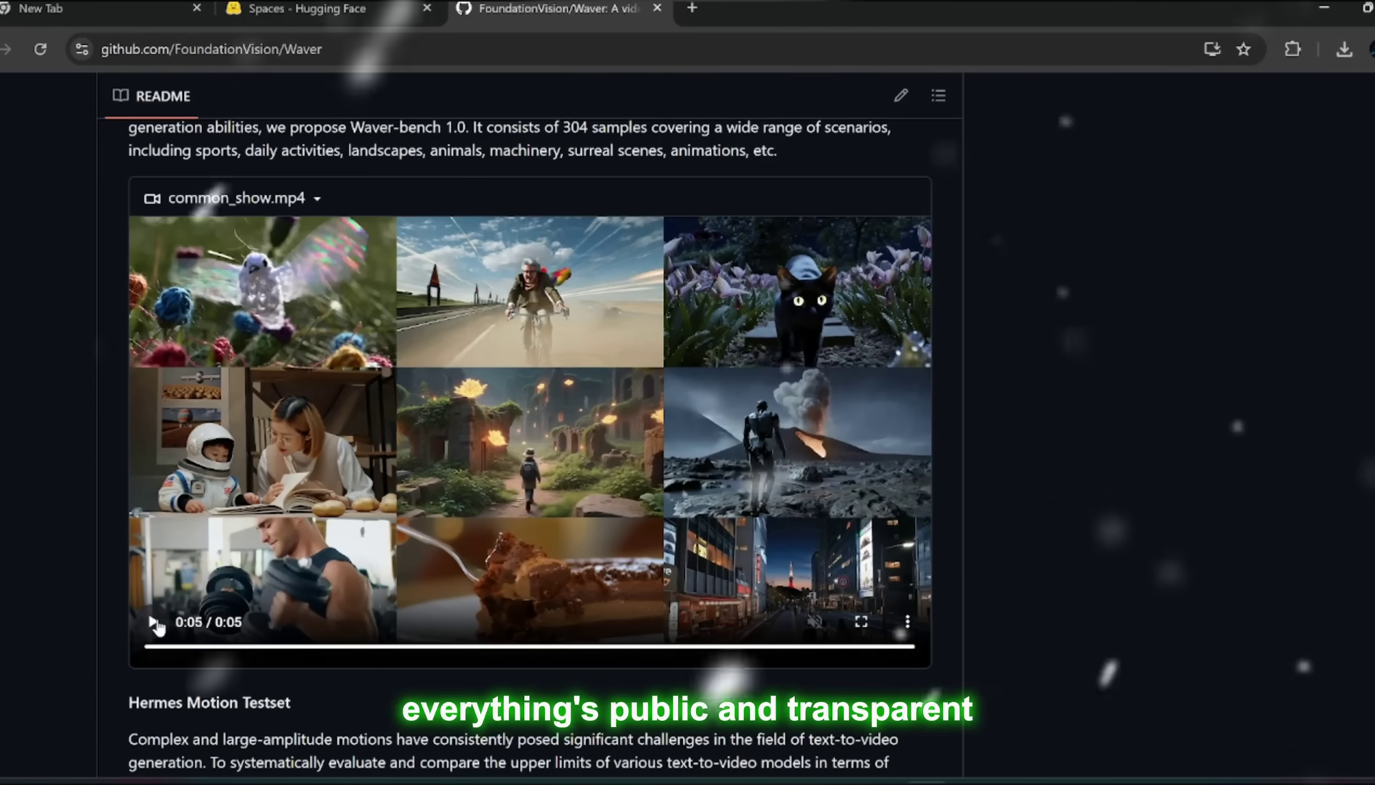
{"action": "left_click", "coordinate": [155, 623]}
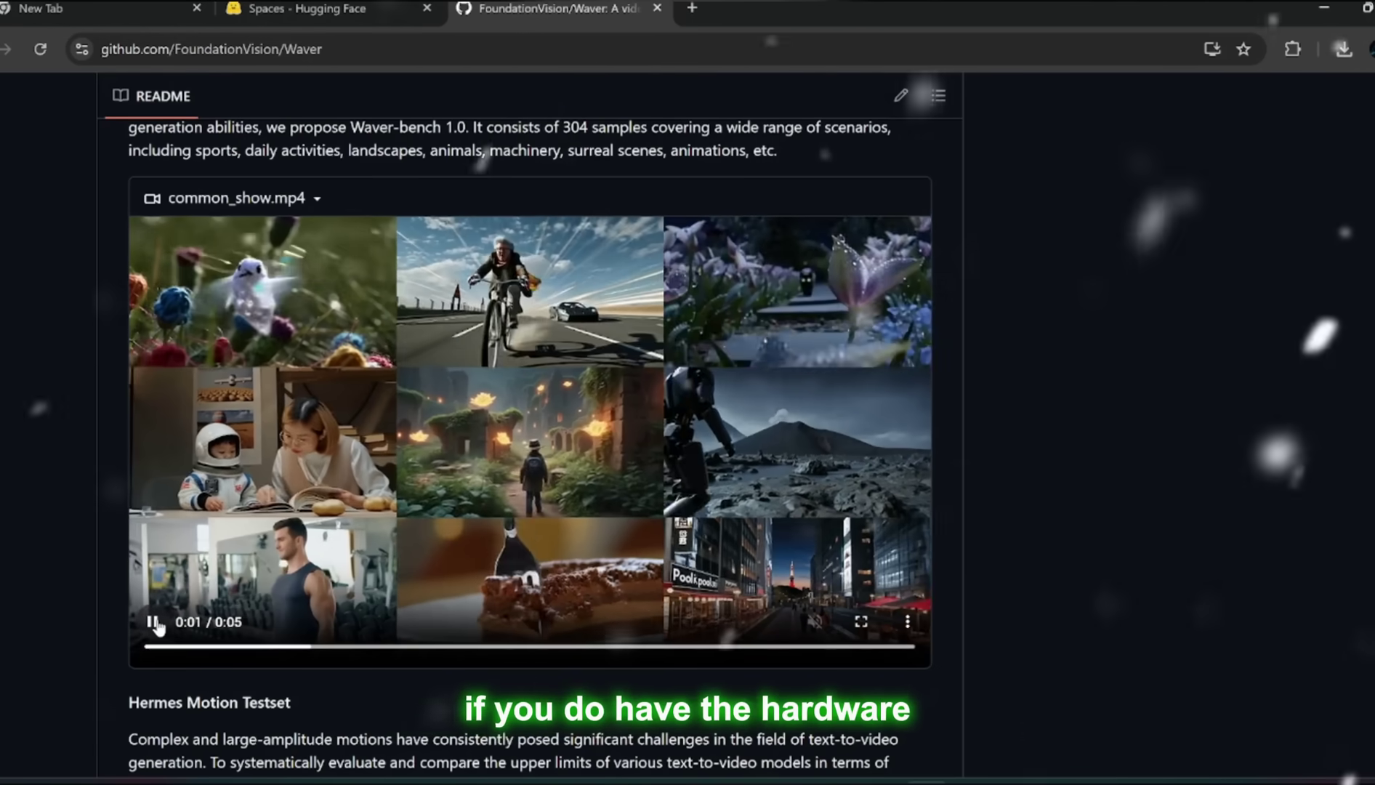
{"action": "scroll", "coordinate": [494, 683], "scroll_direction": "down", "scroll_amount": 1}
{"action": "scroll", "coordinate": [167, 360], "scroll_direction": "up", "scroll_amount": 1}
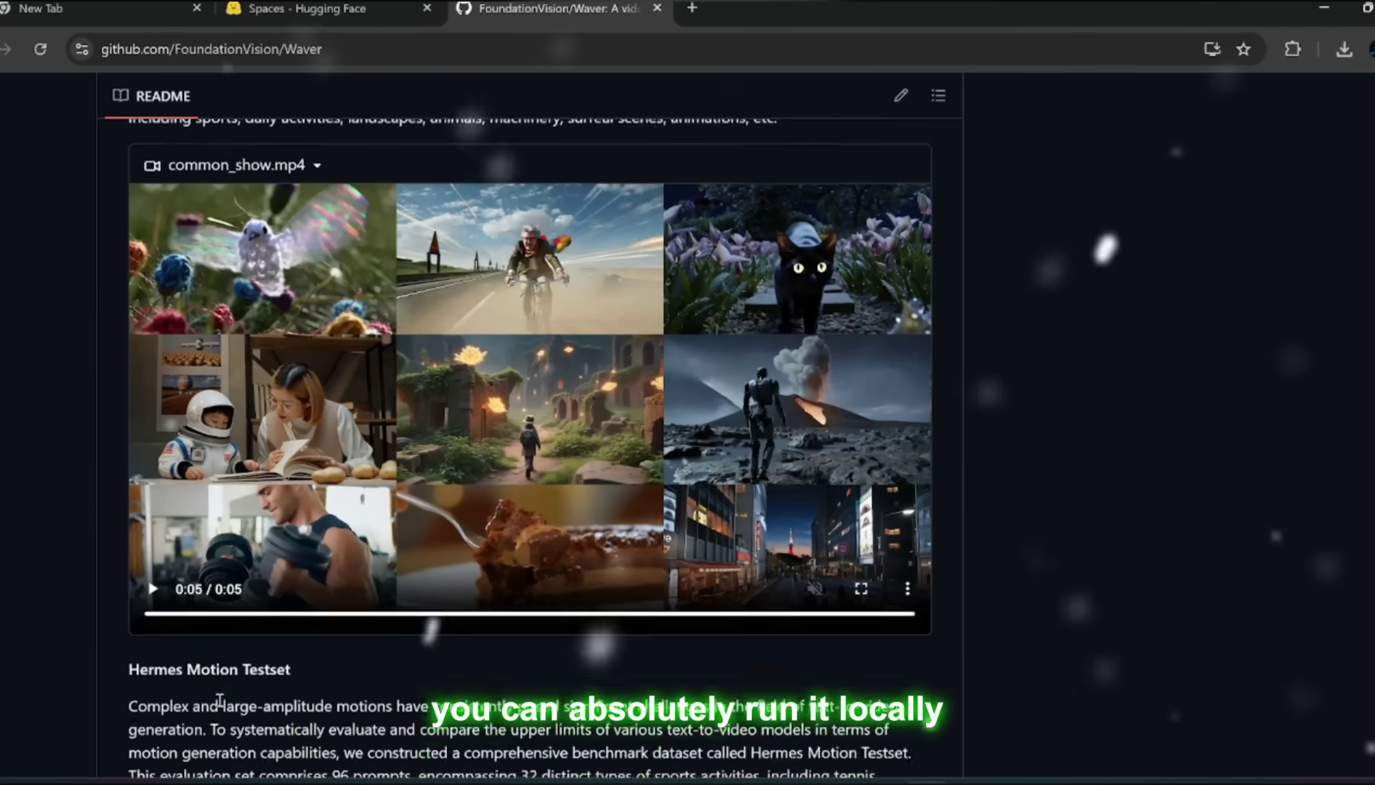
{"action": "scroll", "coordinate": [175, 436], "scroll_direction": "up", "scroll_amount": 2}
{"action": "scroll", "coordinate": [182, 531], "scroll_direction": "down", "scroll_amount": 5}
{"action": "scroll", "coordinate": [183, 534], "scroll_direction": "down", "scroll_amount": 5}
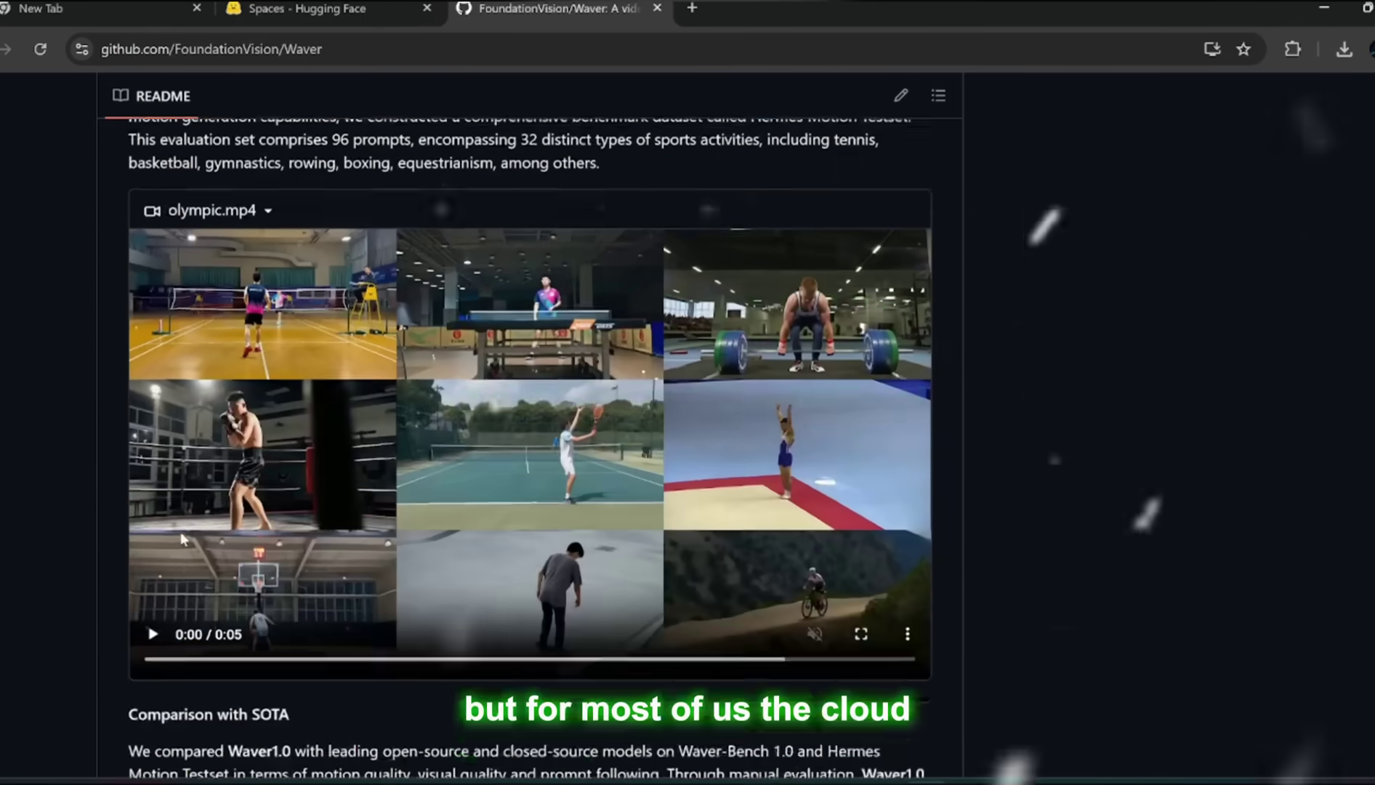
{"action": "scroll", "coordinate": [186, 539], "scroll_direction": "up", "scroll_amount": 3}
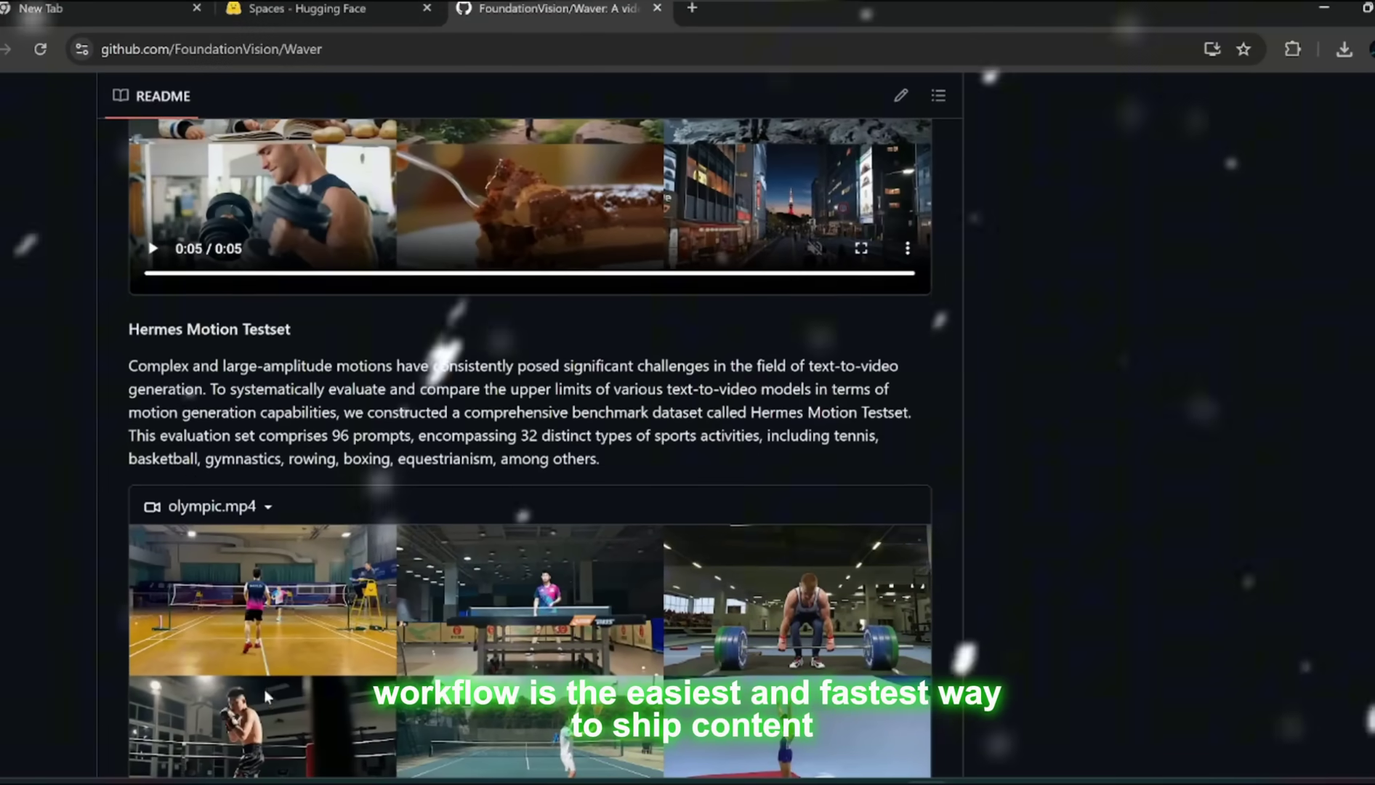
{"action": "scroll", "coordinate": [218, 582], "scroll_direction": "up", "scroll_amount": 2}
Step: Restart the finished Waver-Bench showcase video
{"action": "scroll", "coordinate": [160, 447], "scroll_direction": "up", "scroll_amount": 3}
{"action": "scroll", "coordinate": [189, 458], "scroll_direction": "up", "scroll_amount": 3}
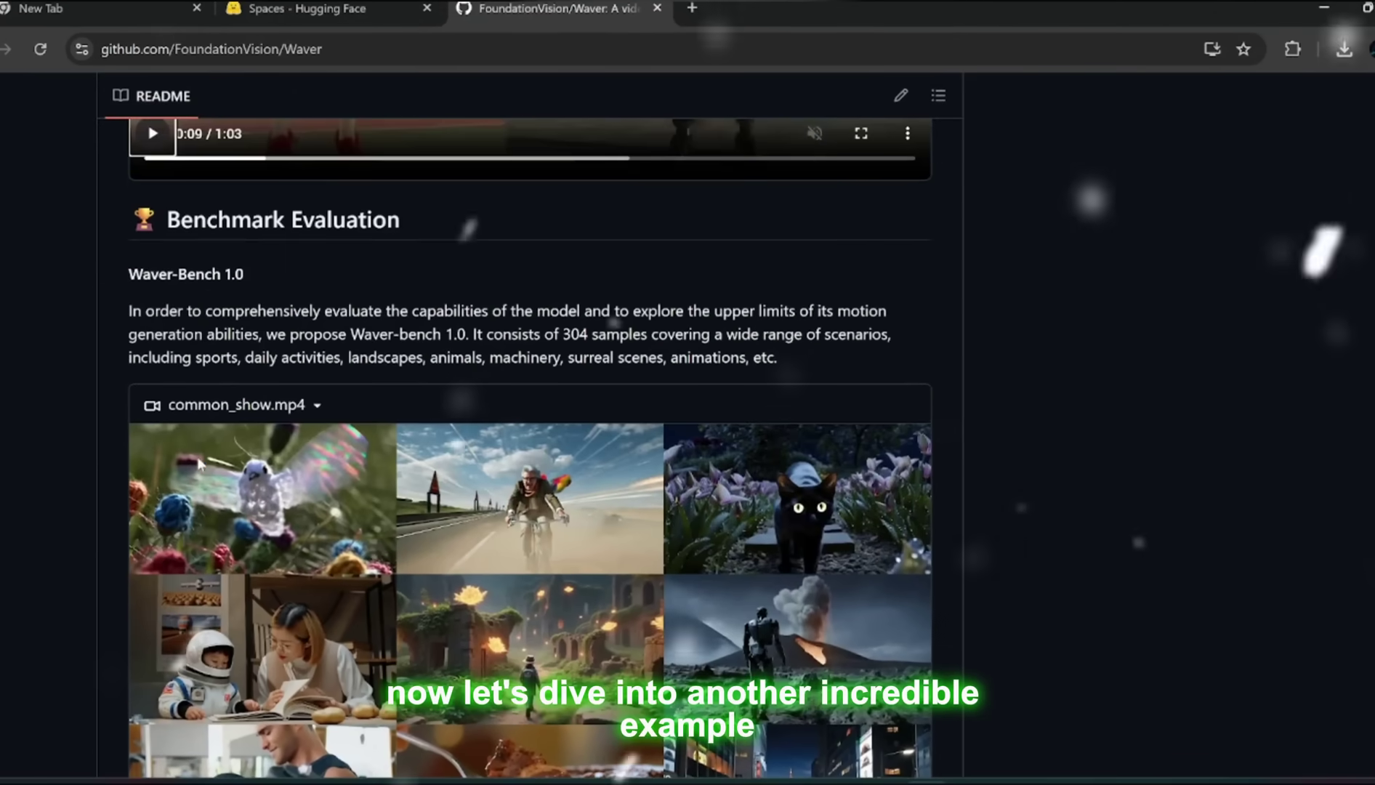
{"action": "scroll", "coordinate": [185, 633], "scroll_direction": "down", "scroll_amount": 1}
{"action": "scroll", "coordinate": [204, 640], "scroll_direction": "down", "scroll_amount": 2}
{"action": "scroll", "coordinate": [167, 625], "scroll_direction": "up", "scroll_amount": 1}
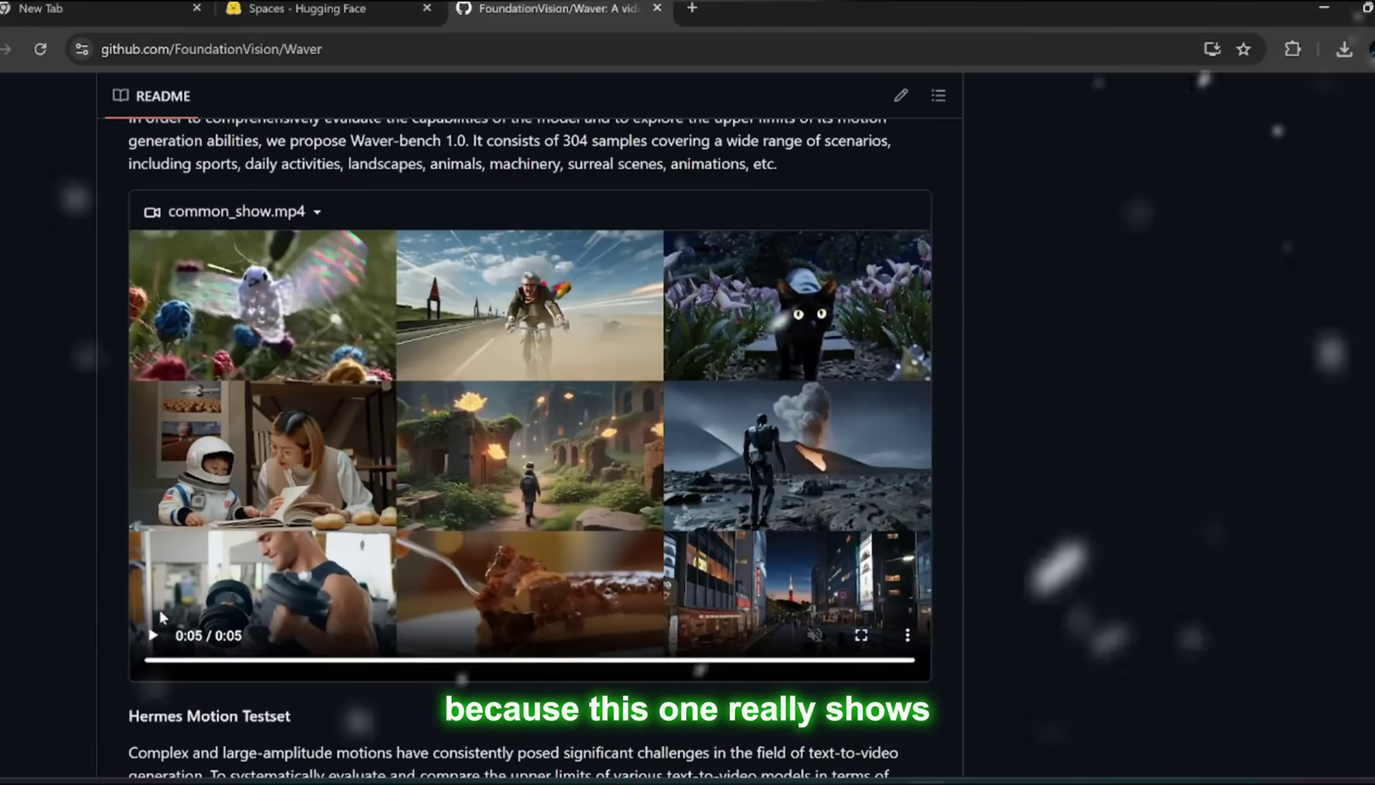
{"action": "left_click", "coordinate": [160, 629]}
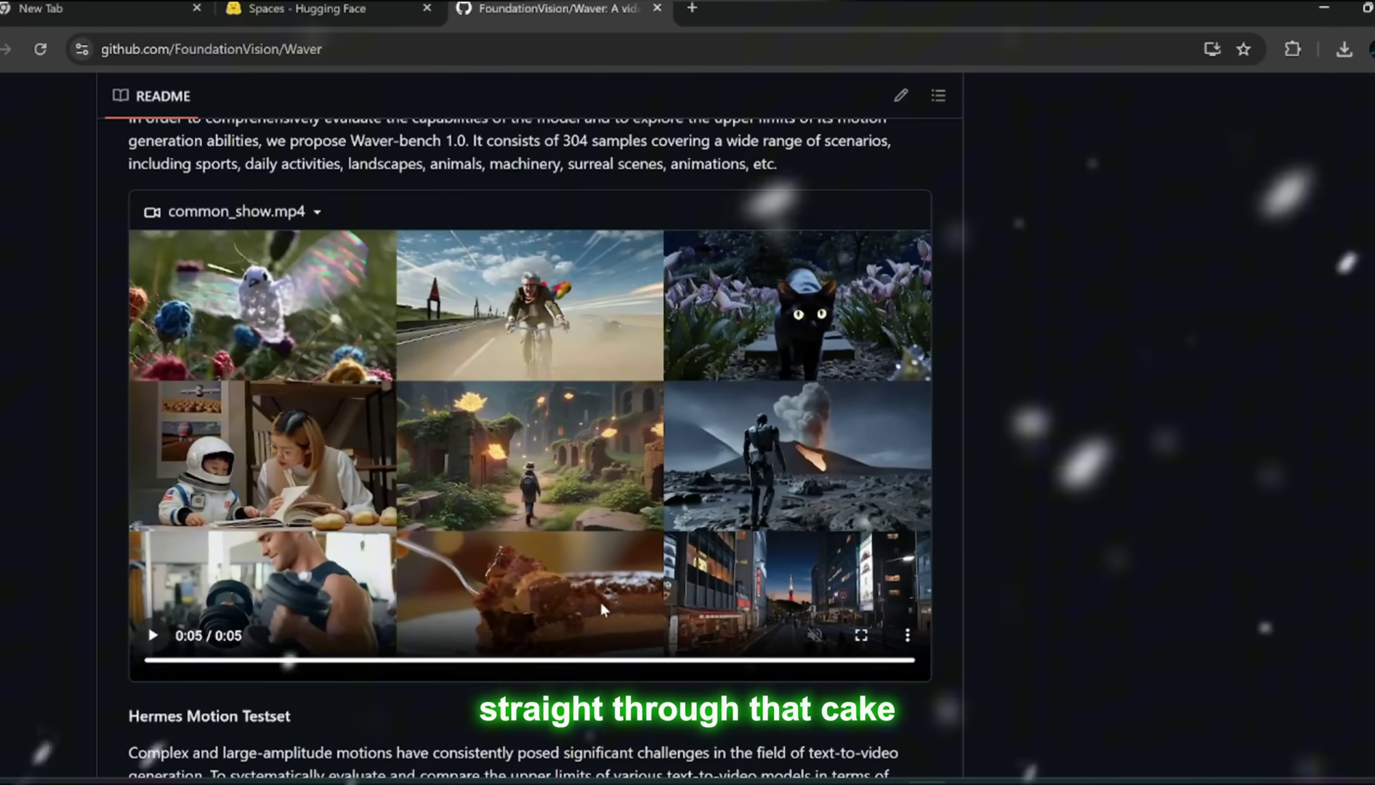
Step: Resume the basketball motion demo video with Space
{"action": "scroll", "coordinate": [298, 544], "scroll_direction": "up", "scroll_amount": 3}
{"action": "scroll", "coordinate": [308, 564], "scroll_direction": "up", "scroll_amount": 6}
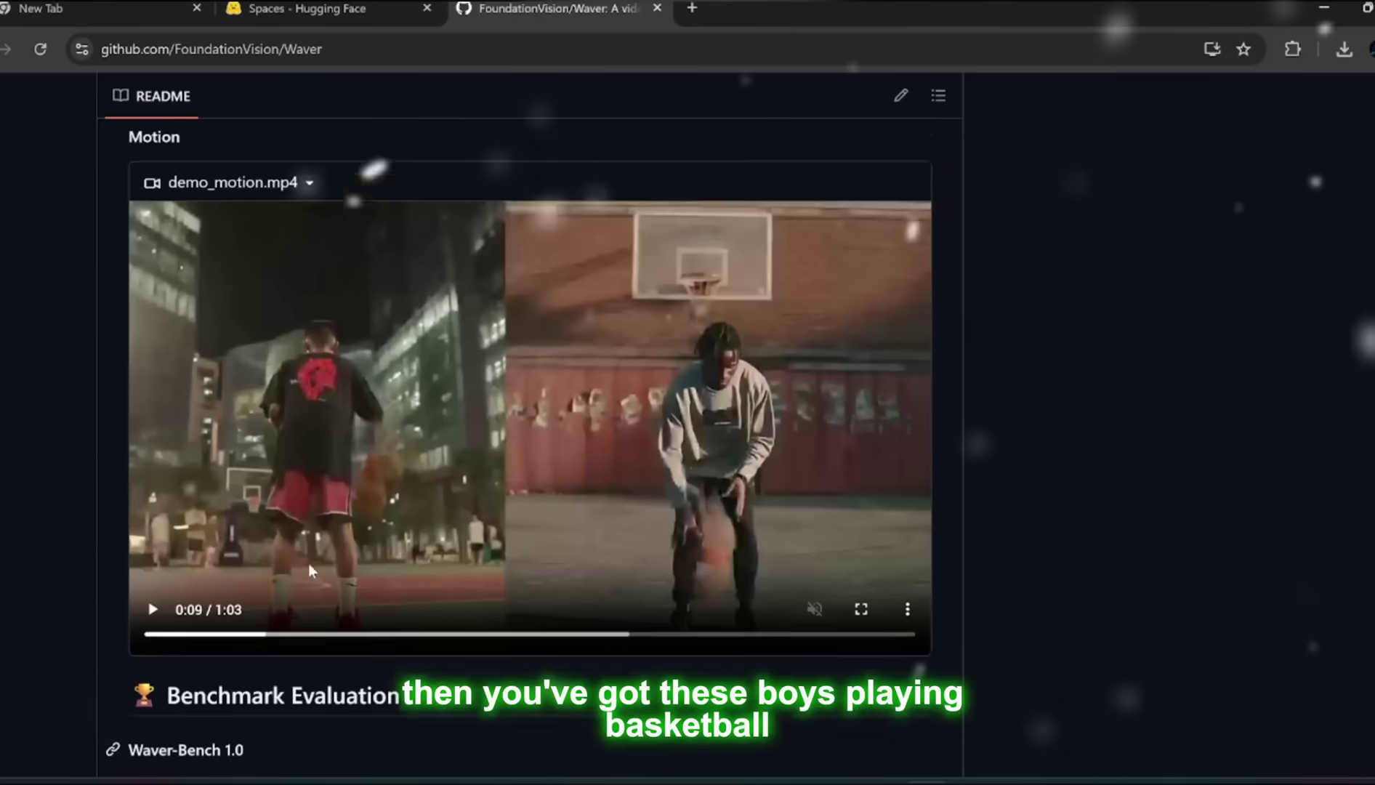
{"action": "key", "text": "space"}
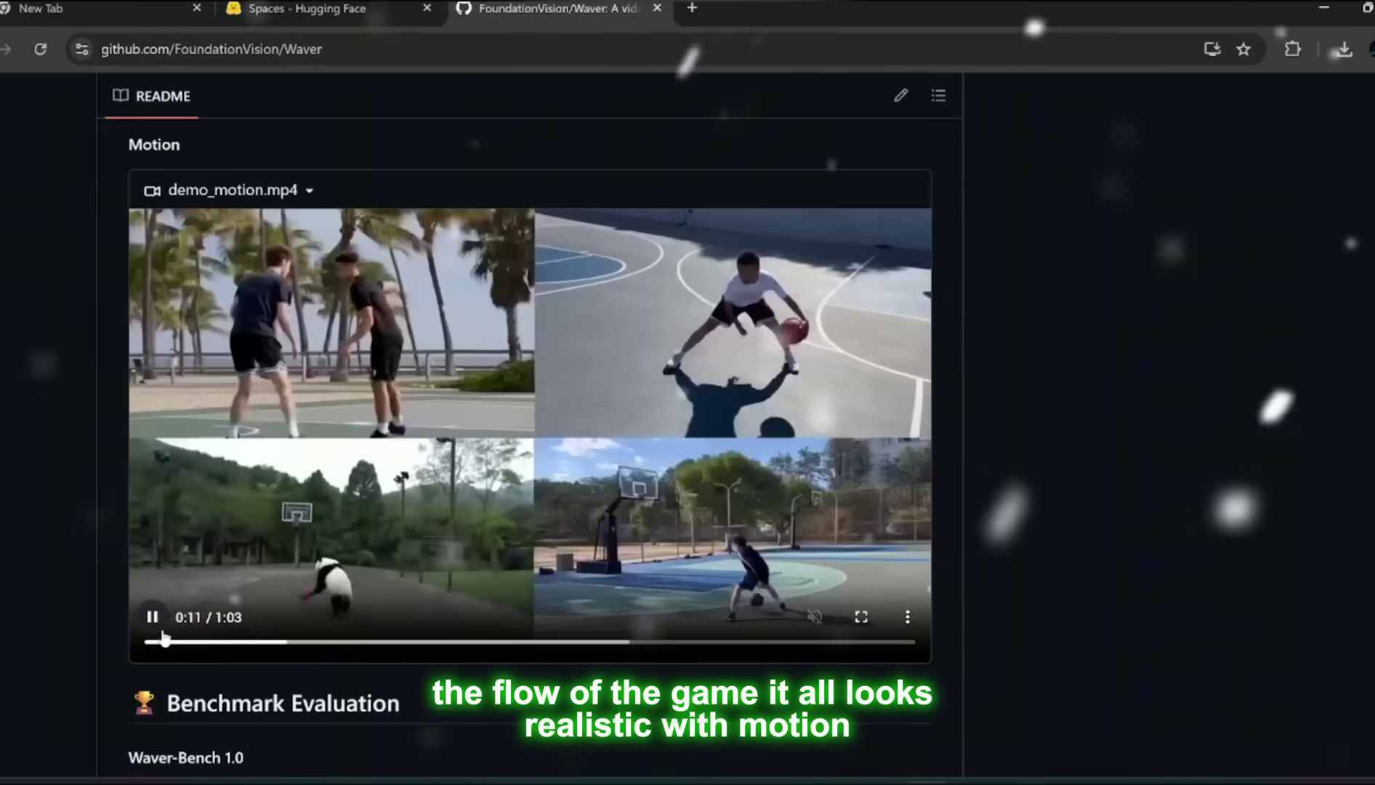
Step: Scroll up to the README's Overview and leaderboard tables
{"action": "scroll", "coordinate": [215, 591], "scroll_direction": "up", "scroll_amount": 3}
{"action": "scroll", "coordinate": [215, 591], "scroll_direction": "up", "scroll_amount": 7}
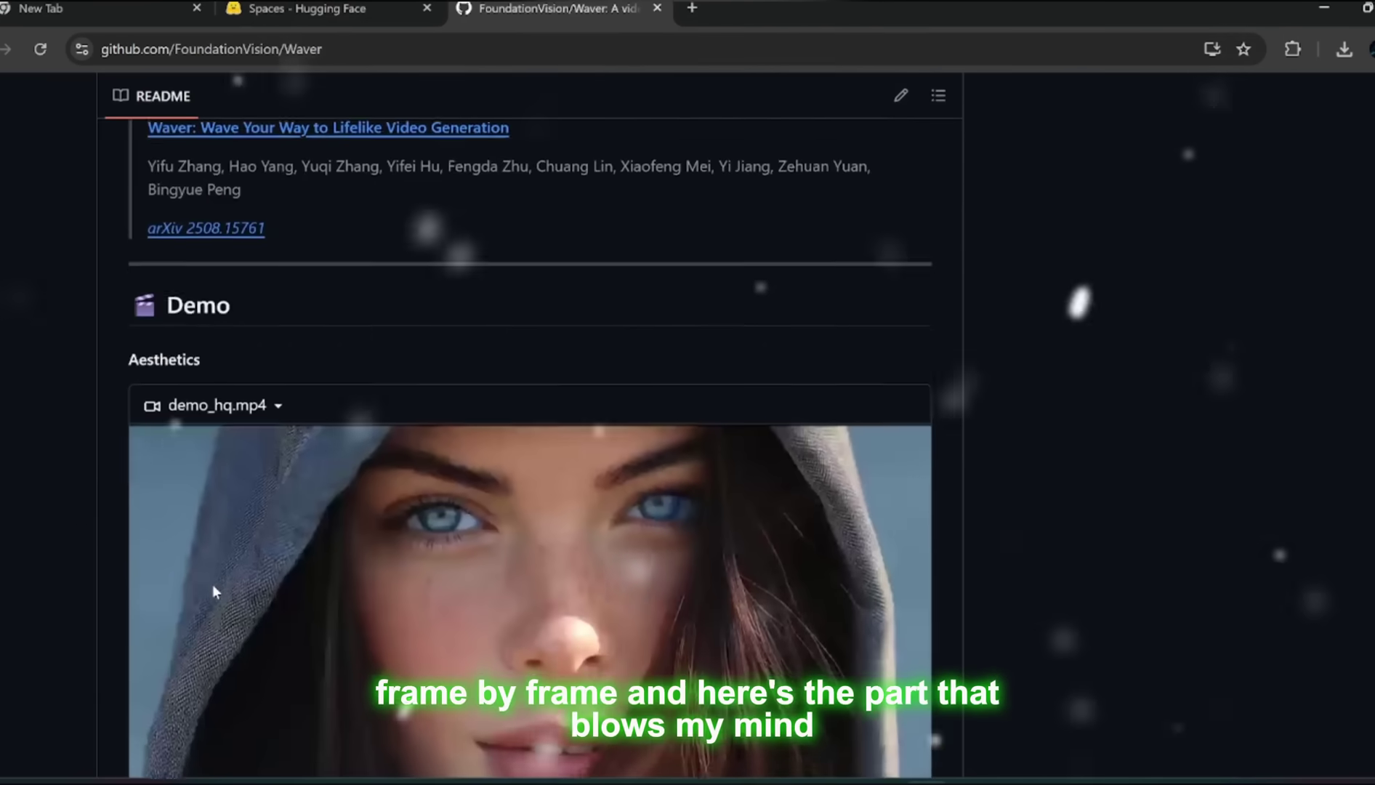
{"action": "scroll", "coordinate": [214, 586], "scroll_direction": "up", "scroll_amount": 3}
{"action": "scroll", "coordinate": [214, 586], "scroll_direction": "up", "scroll_amount": 9}
{"action": "scroll", "coordinate": [214, 592], "scroll_direction": "down", "scroll_amount": 5}
{"action": "scroll", "coordinate": [215, 593], "scroll_direction": "down", "scroll_amount": 7}
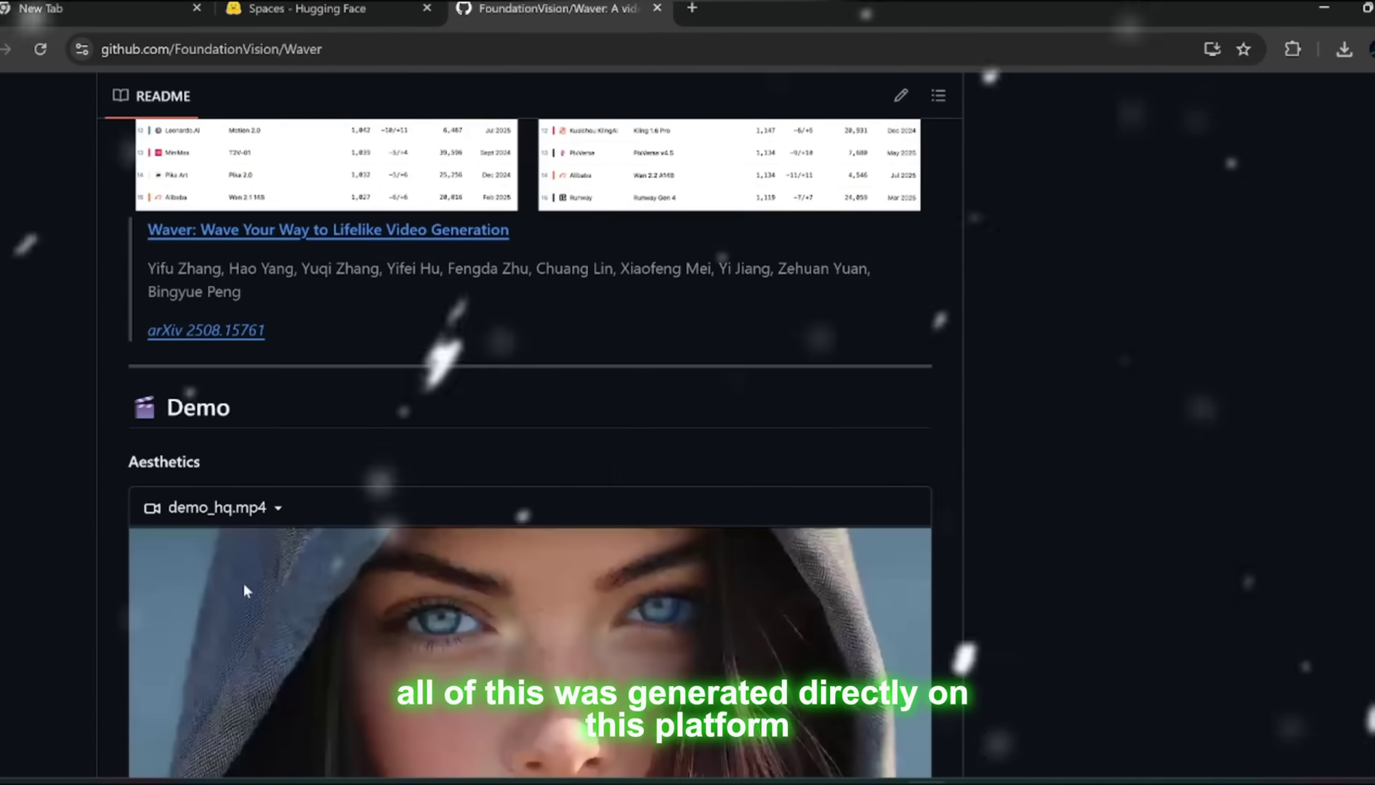
{"action": "scroll", "coordinate": [245, 584], "scroll_direction": "up", "scroll_amount": 6}
{"action": "scroll", "coordinate": [245, 585], "scroll_direction": "up", "scroll_amount": 6}
{"action": "scroll", "coordinate": [247, 585], "scroll_direction": "up", "scroll_amount": 1}
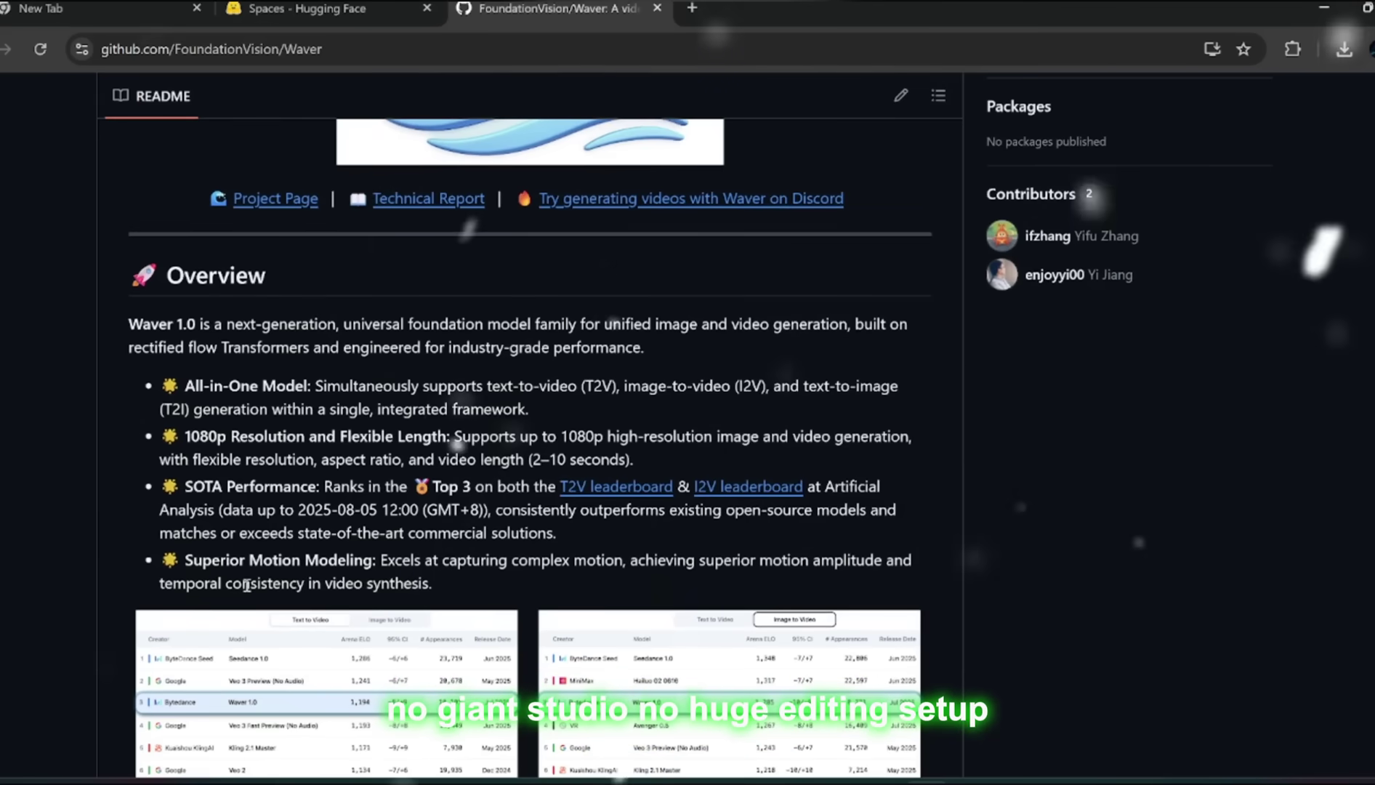
{"action": "scroll", "coordinate": [246, 585], "scroll_direction": "up", "scroll_amount": 5}
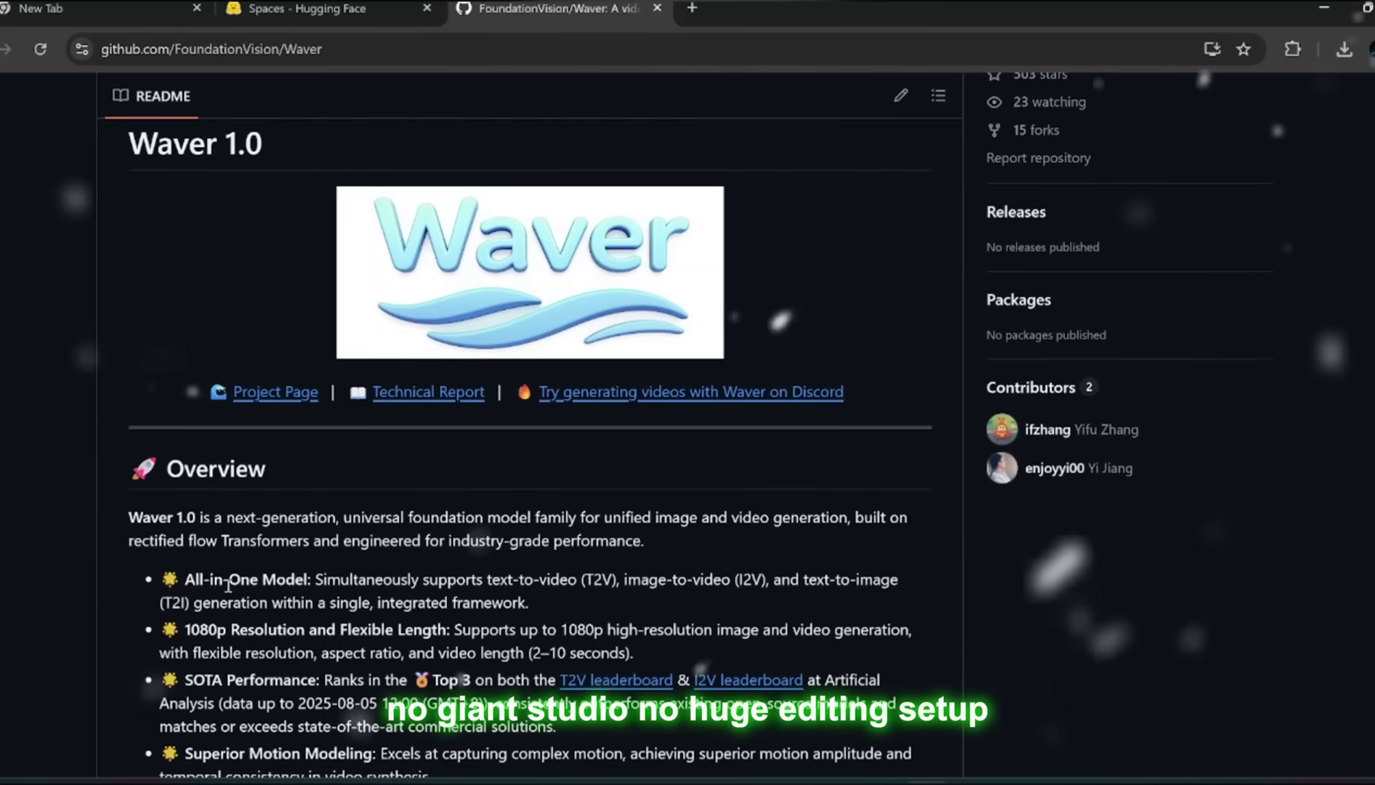
{"action": "scroll", "coordinate": [228, 586], "scroll_direction": "up", "scroll_amount": 2}
{"action": "scroll", "coordinate": [181, 592], "scroll_direction": "down", "scroll_amount": 6}
{"action": "scroll", "coordinate": [173, 596], "scroll_direction": "down", "scroll_amount": 2}
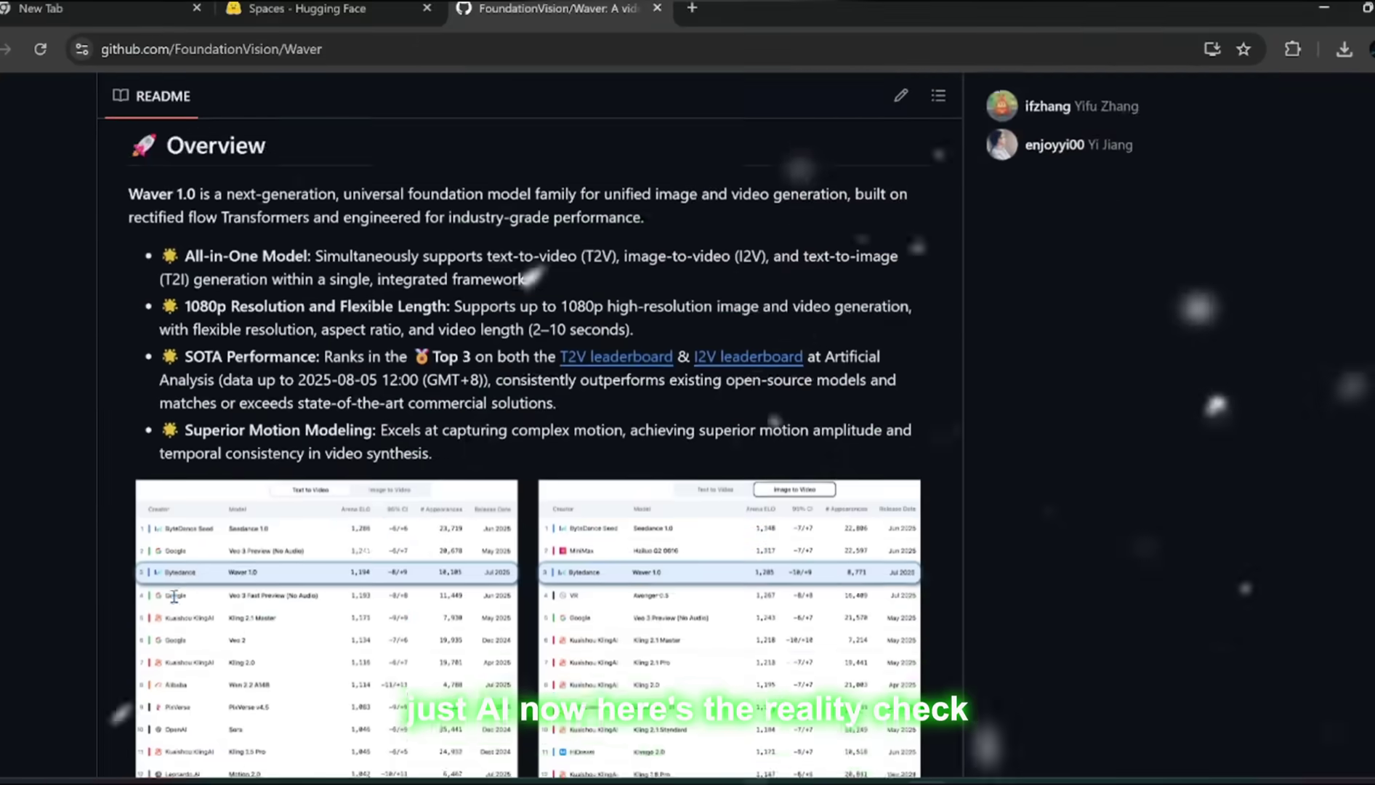
{"action": "scroll", "coordinate": [174, 596], "scroll_direction": "down", "scroll_amount": 3}
{"action": "scroll", "coordinate": [174, 599], "scroll_direction": "up", "scroll_amount": 5}
Step: Scroll the Waver README a final time before switching to Komiko's Waver page
{"action": "scroll", "coordinate": [175, 600], "scroll_direction": "down", "scroll_amount": 2}
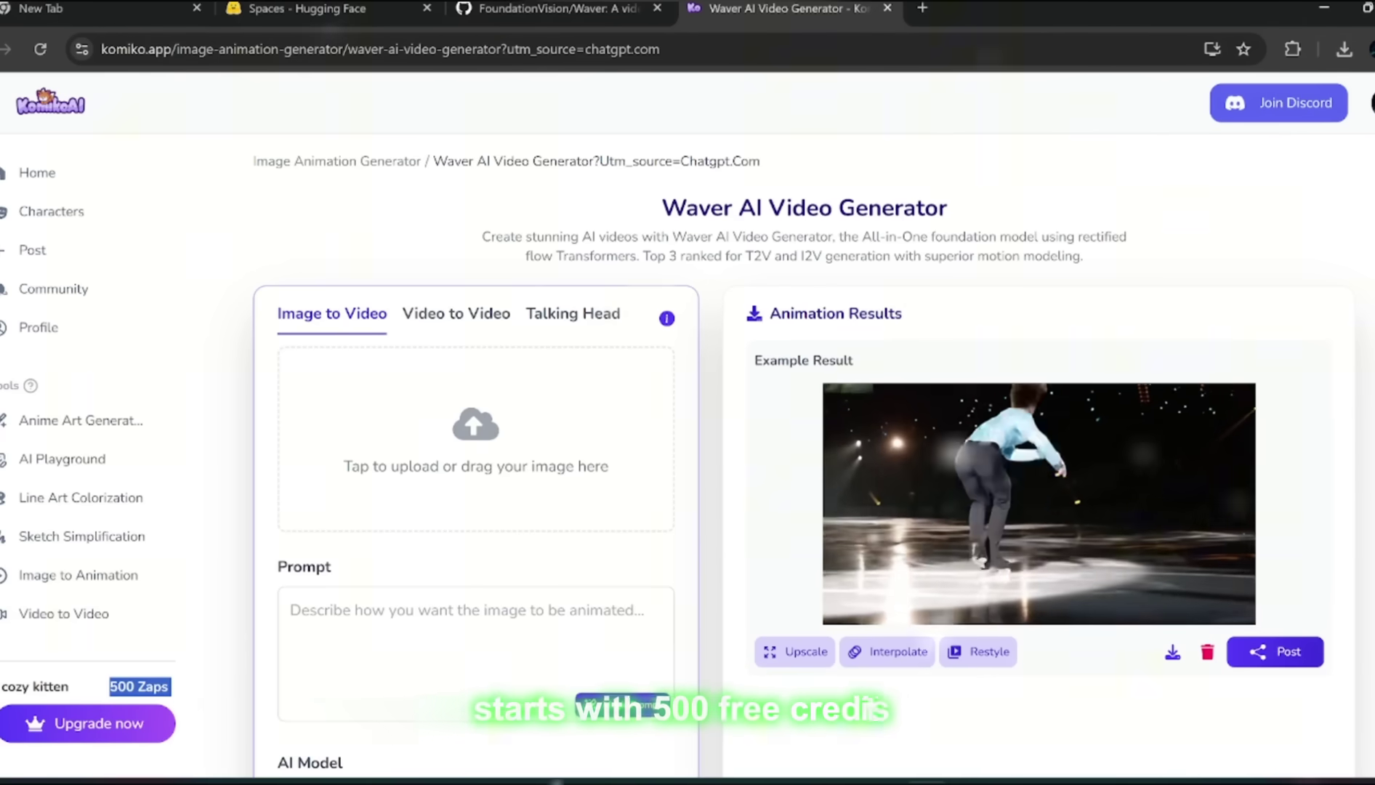
Step: Dismiss the account menu and switch to Komiko's Video to Video tool
{"action": "left_click", "coordinate": [1038, 203]}
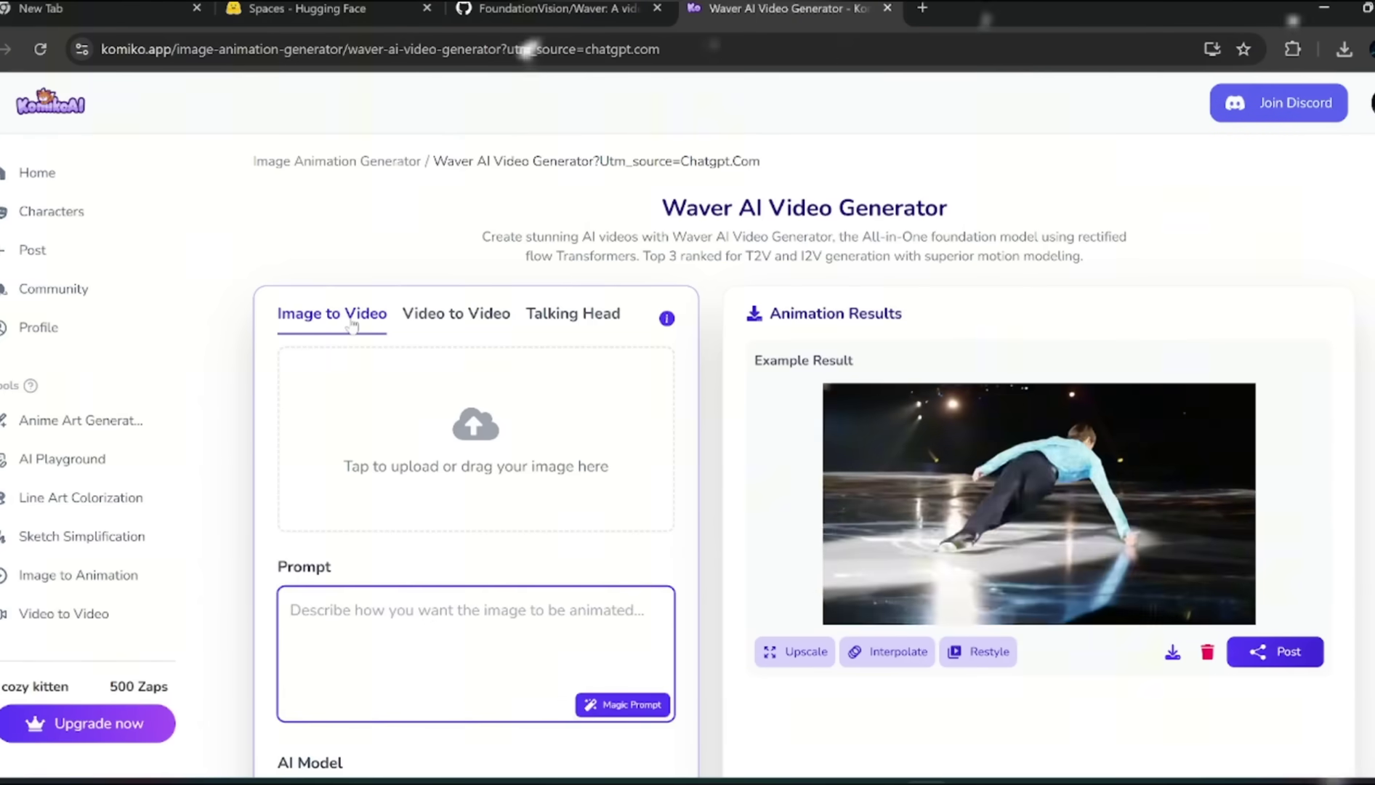
{"action": "left_click", "coordinate": [450, 320]}
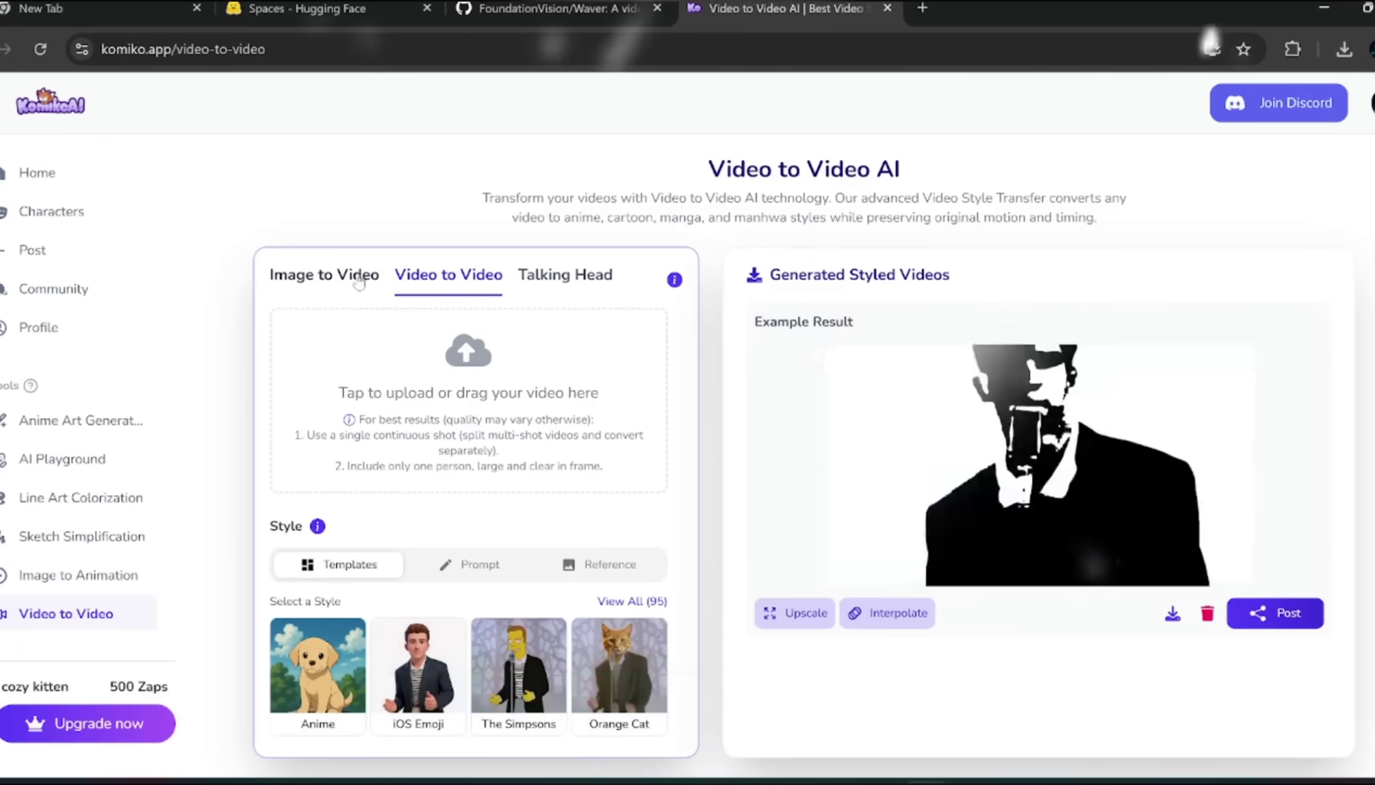
Step: Browse the Image to Animation AI models, such as Vidu Q1, Kling 2.1 and Veo2
{"action": "left_click", "coordinate": [352, 291]}
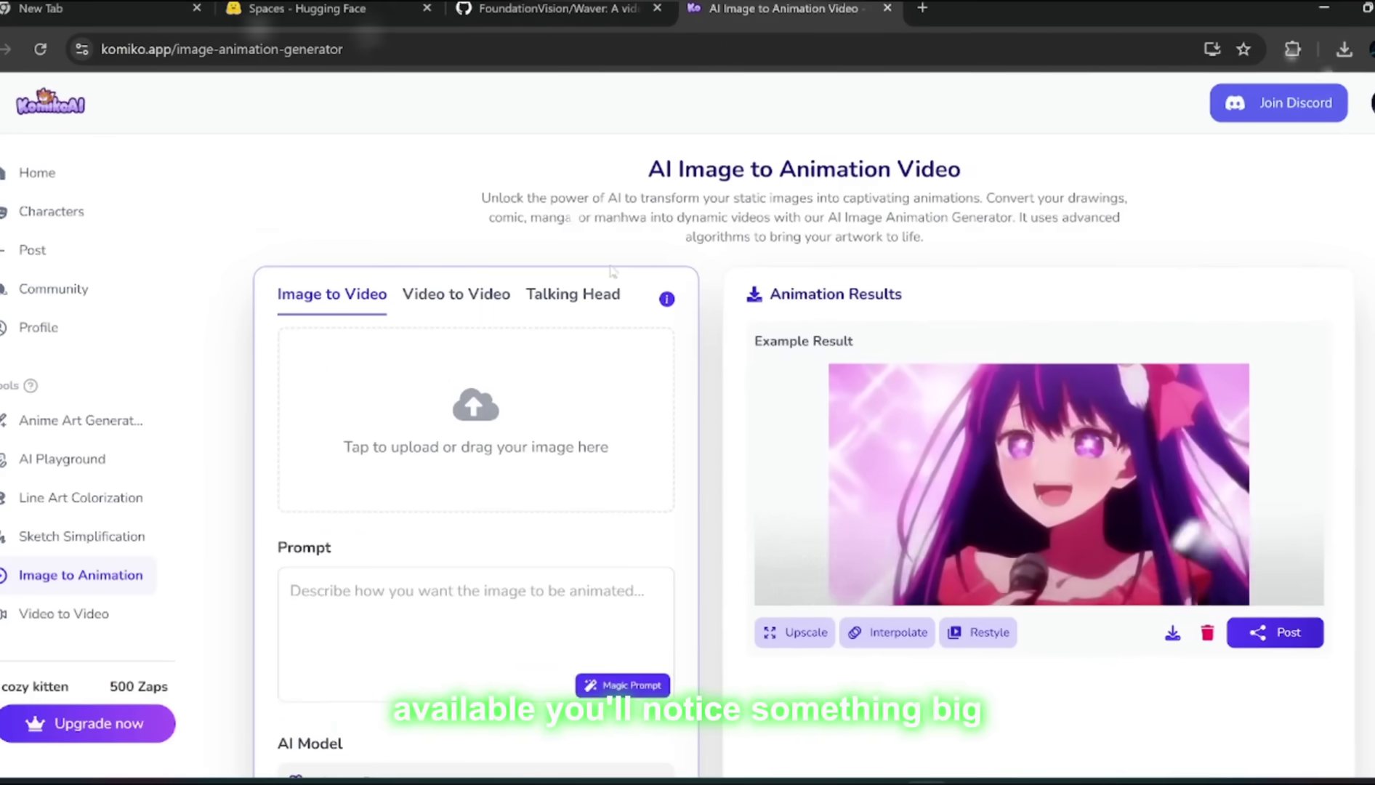
{"action": "scroll", "coordinate": [436, 509], "scroll_direction": "down", "scroll_amount": 5}
{"action": "left_click", "coordinate": [422, 394]}
{"action": "scroll", "coordinate": [410, 585], "scroll_direction": "down", "scroll_amount": 1}
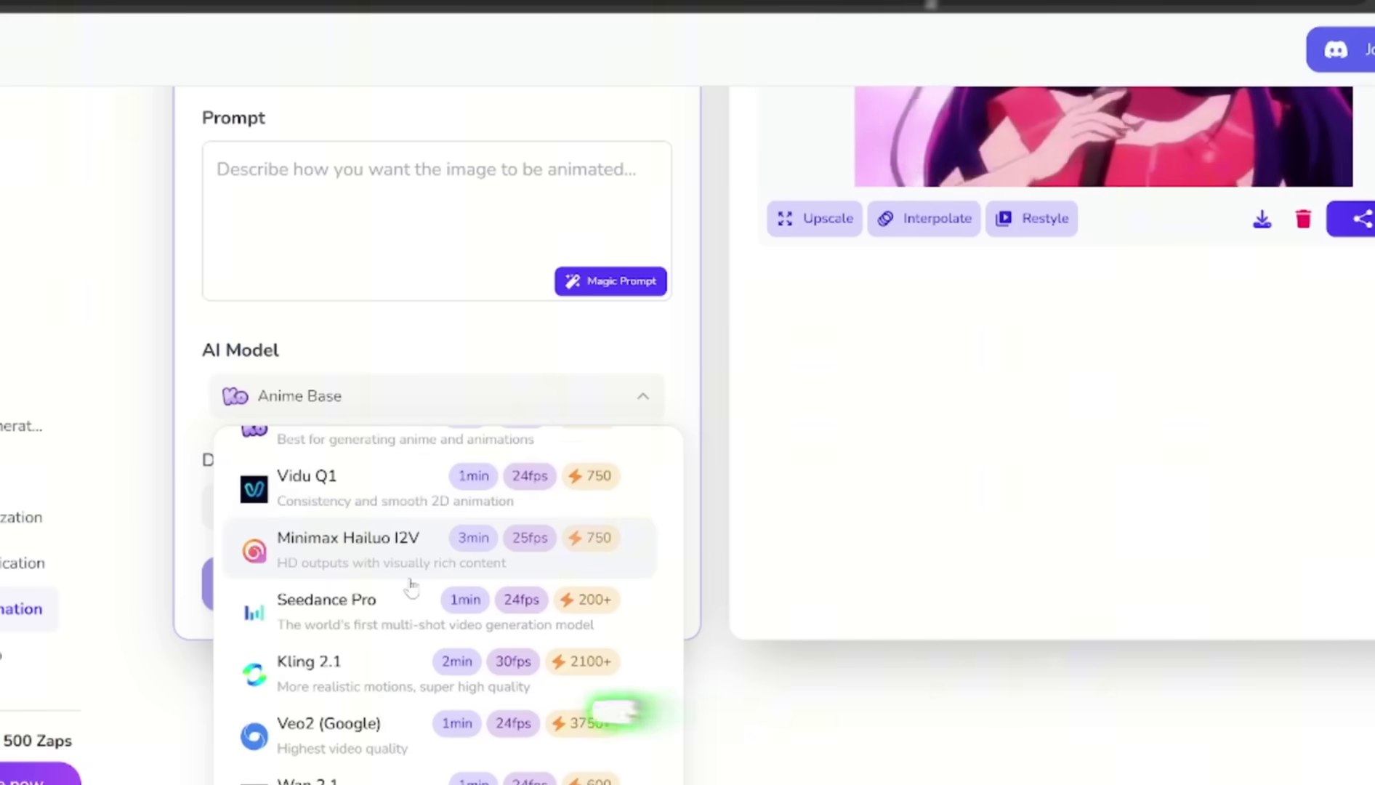
{"action": "scroll", "coordinate": [415, 584], "scroll_direction": "down", "scroll_amount": 5}
{"action": "scroll", "coordinate": [420, 573], "scroll_direction": "up", "scroll_amount": 5}
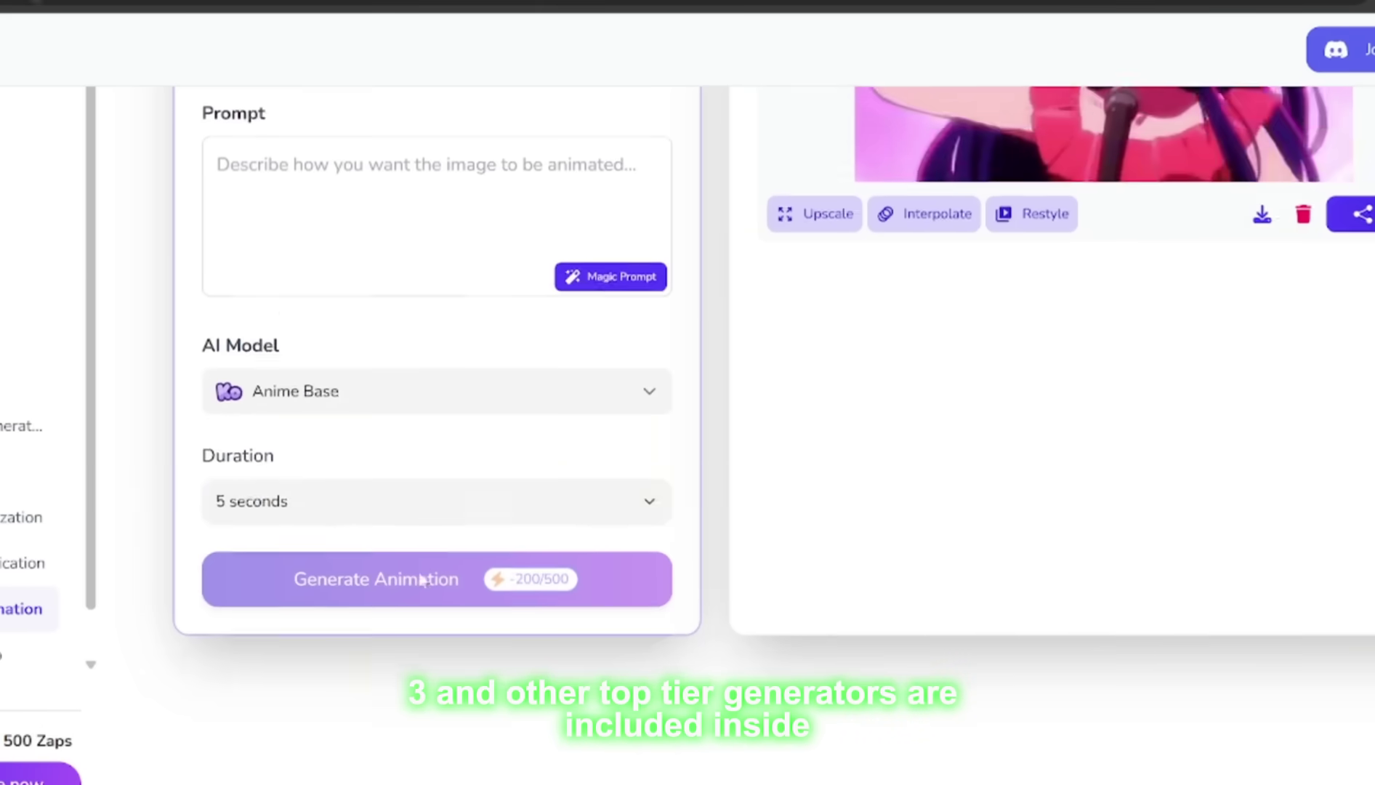
{"action": "left_click", "coordinate": [589, 409]}
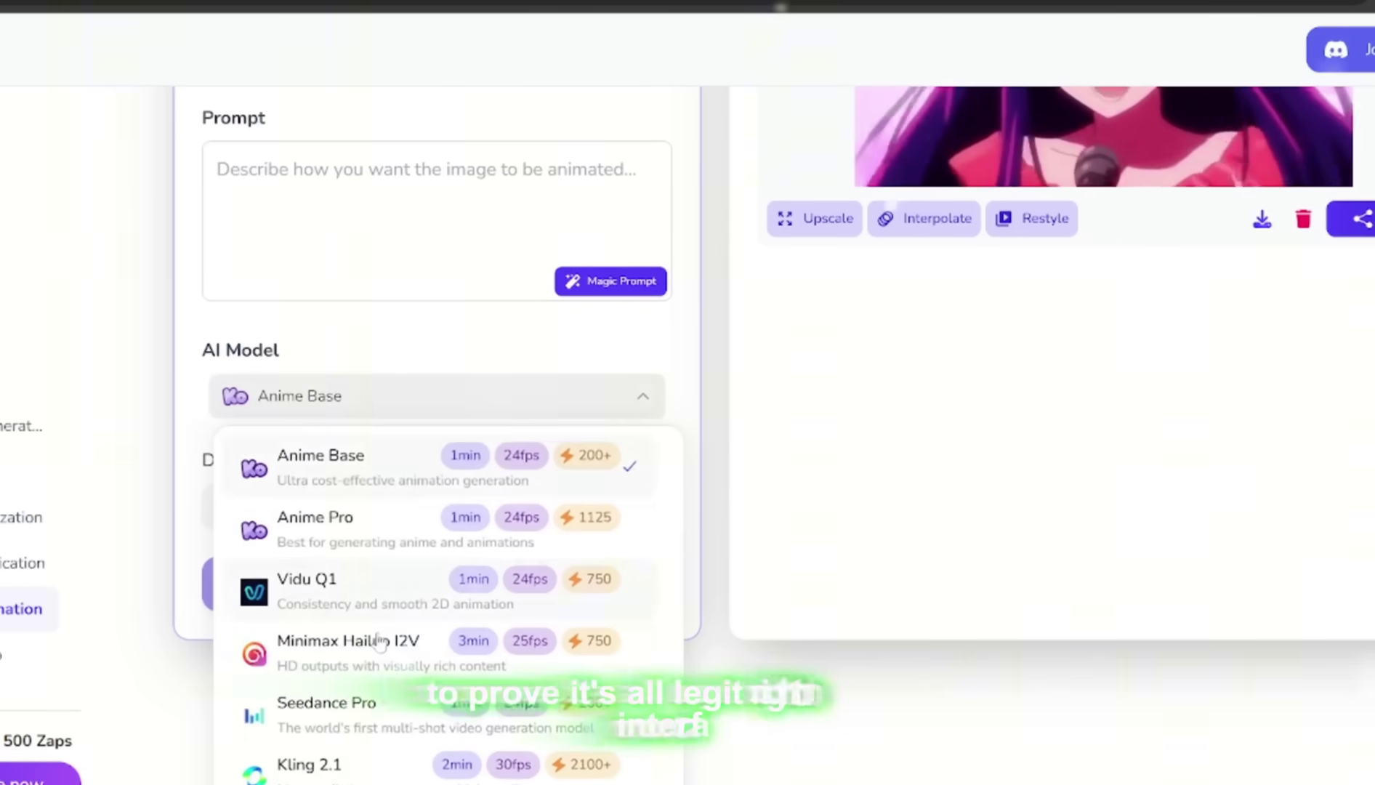
{"action": "scroll", "coordinate": [408, 644], "scroll_direction": "down", "scroll_amount": 2}
{"action": "scroll", "coordinate": [384, 663], "scroll_direction": "down", "scroll_amount": 2}
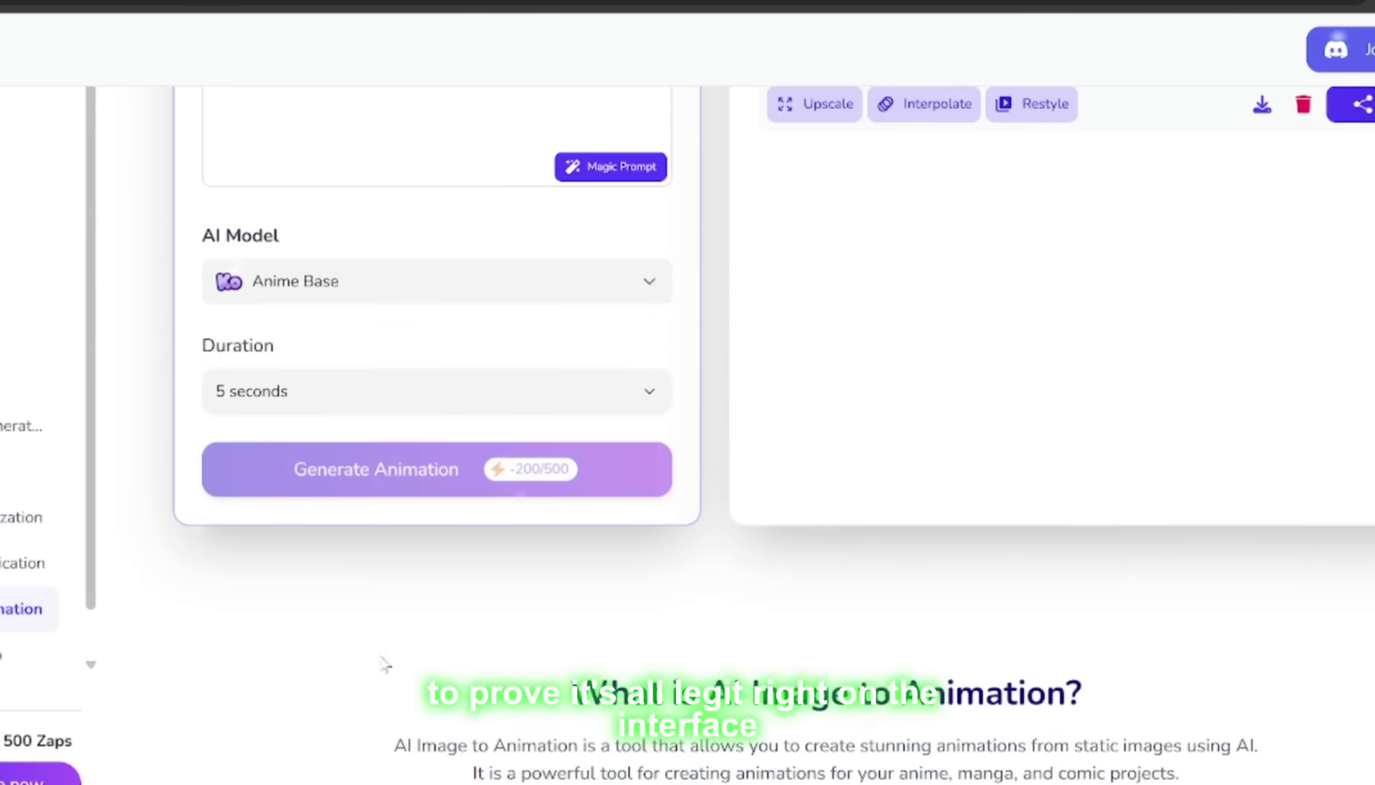
Step: Look through the model list once more, then switch to Video to Video mode
{"action": "left_click", "coordinate": [614, 291]}
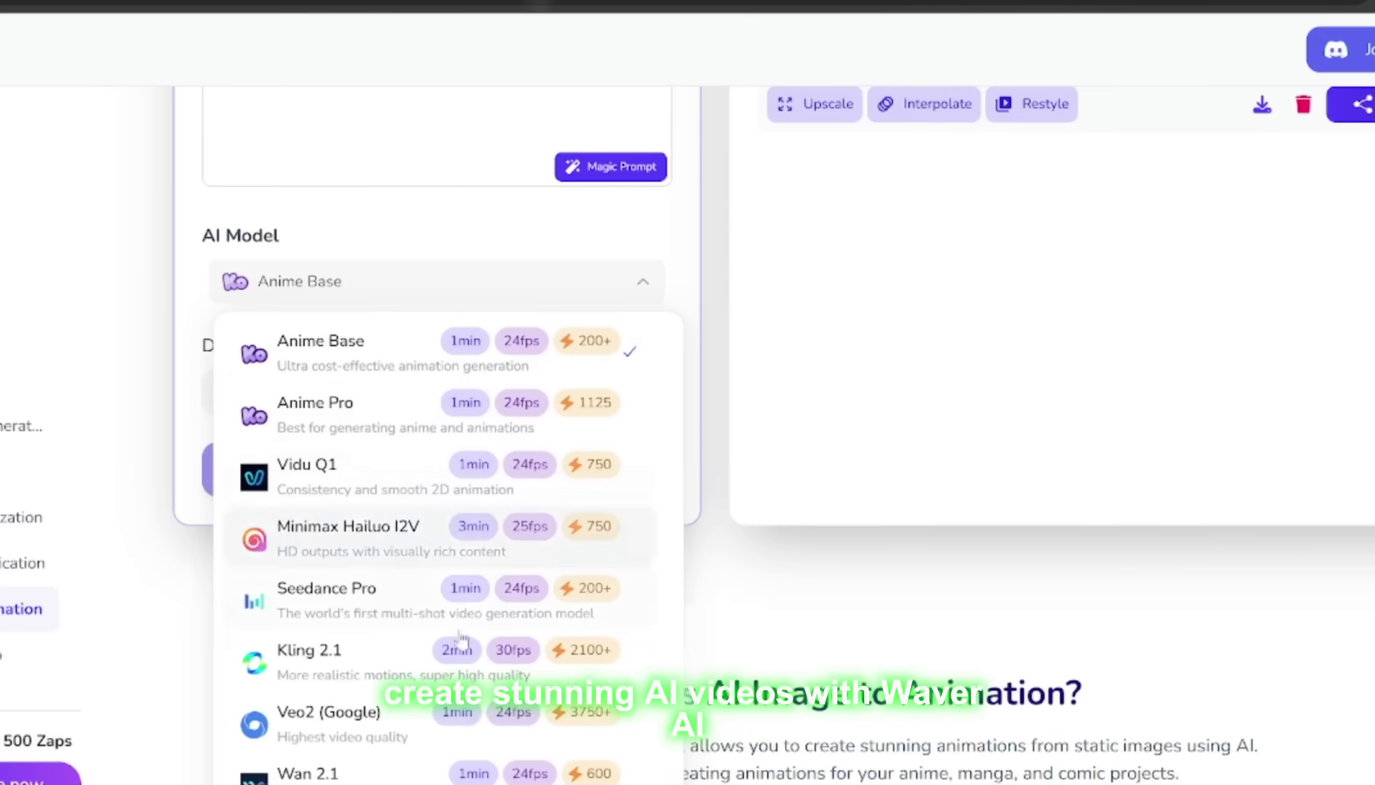
{"action": "scroll", "coordinate": [698, 479], "scroll_direction": "down", "scroll_amount": 2}
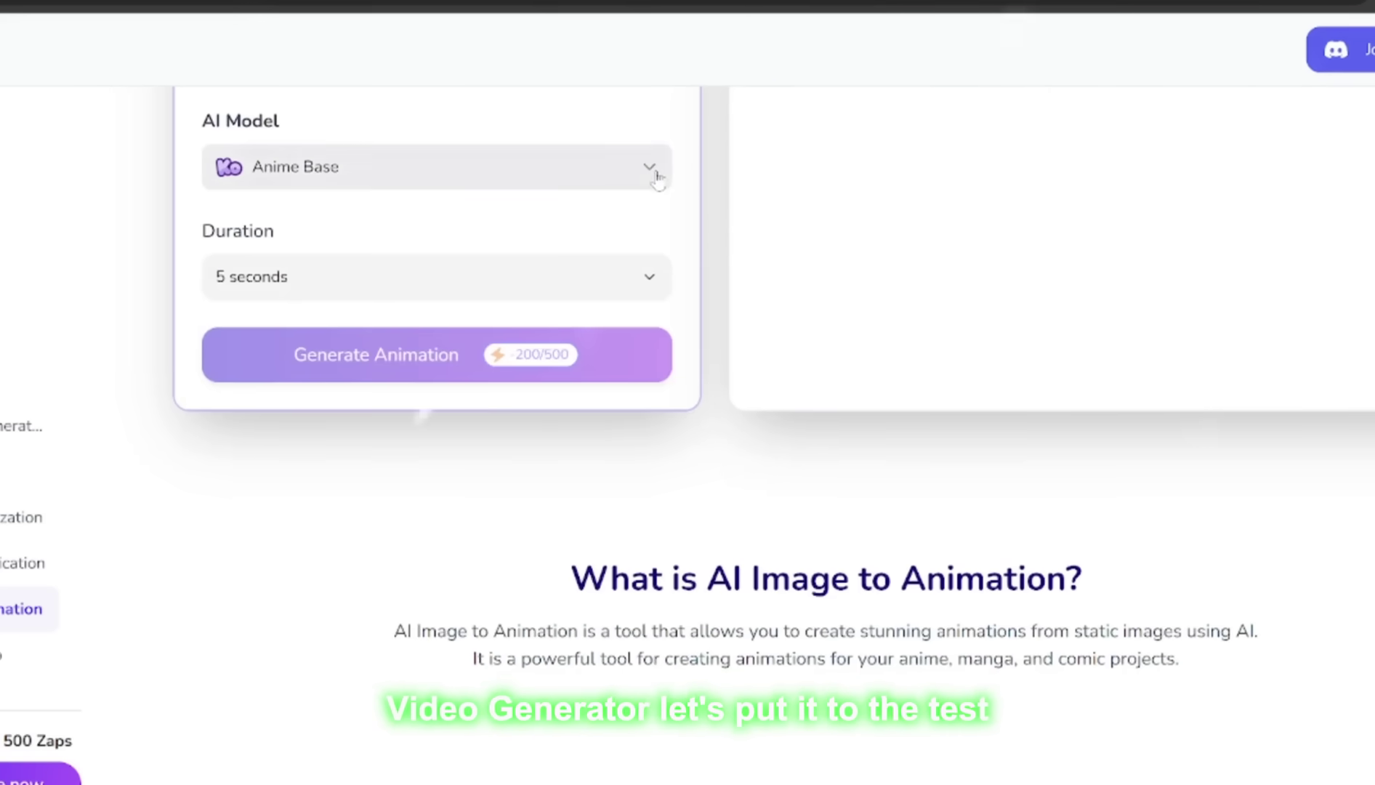
{"action": "scroll", "coordinate": [653, 187], "scroll_direction": "up", "scroll_amount": 6}
{"action": "scroll", "coordinate": [652, 187], "scroll_direction": "up", "scroll_amount": 6}
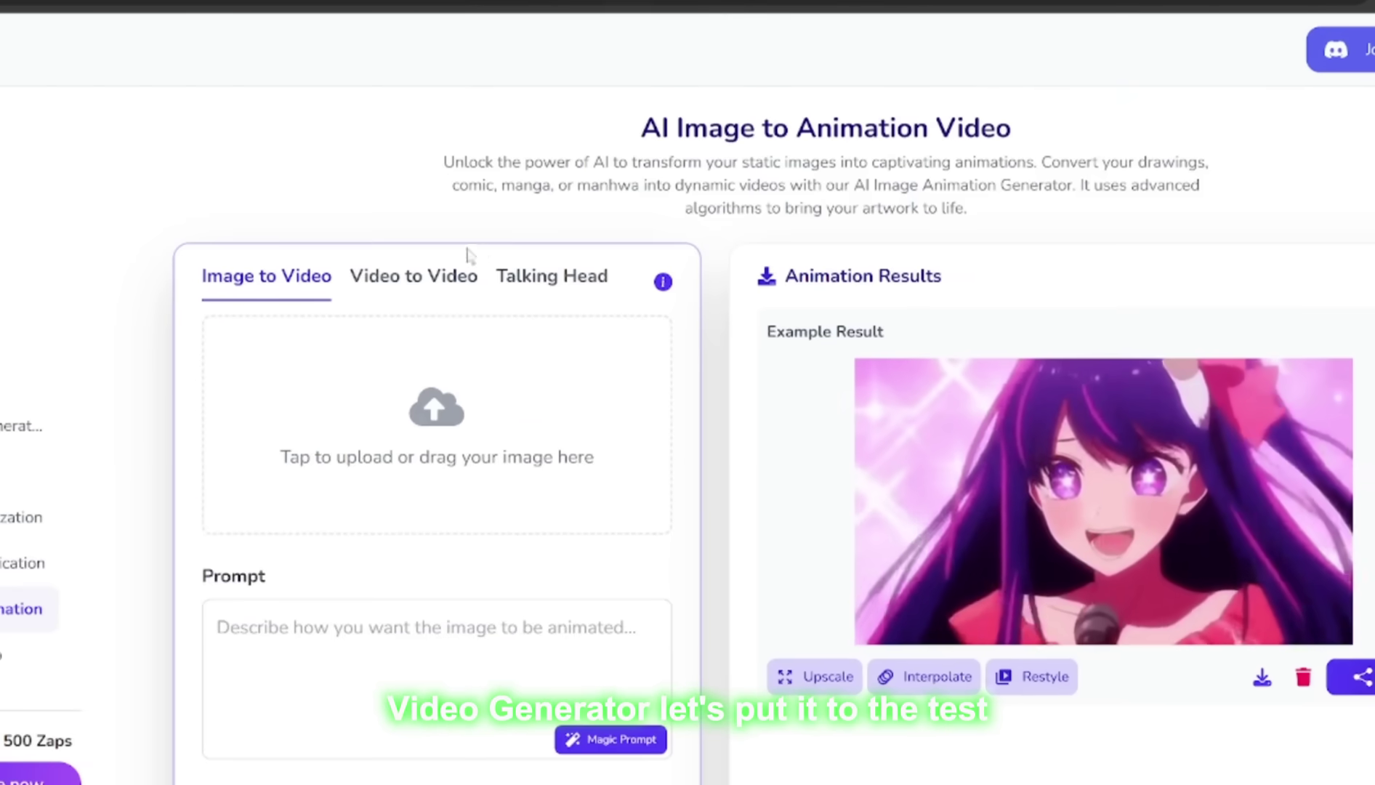
{"action": "left_click", "coordinate": [419, 276]}
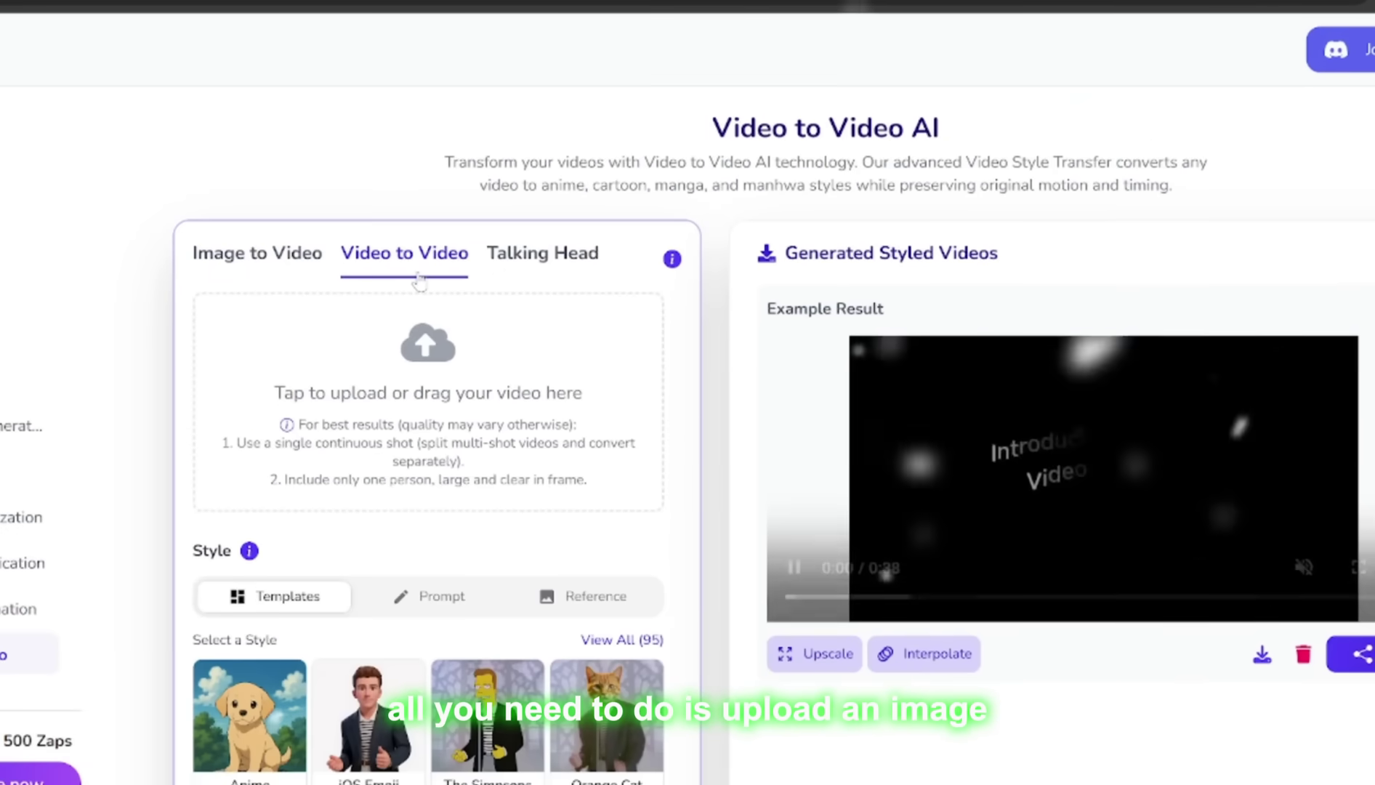
Step: Back on Waver, prompt the portrait with 'smiles at the viewer' for a 6-second smiling video
{"action": "key", "text": "alt+Left"}
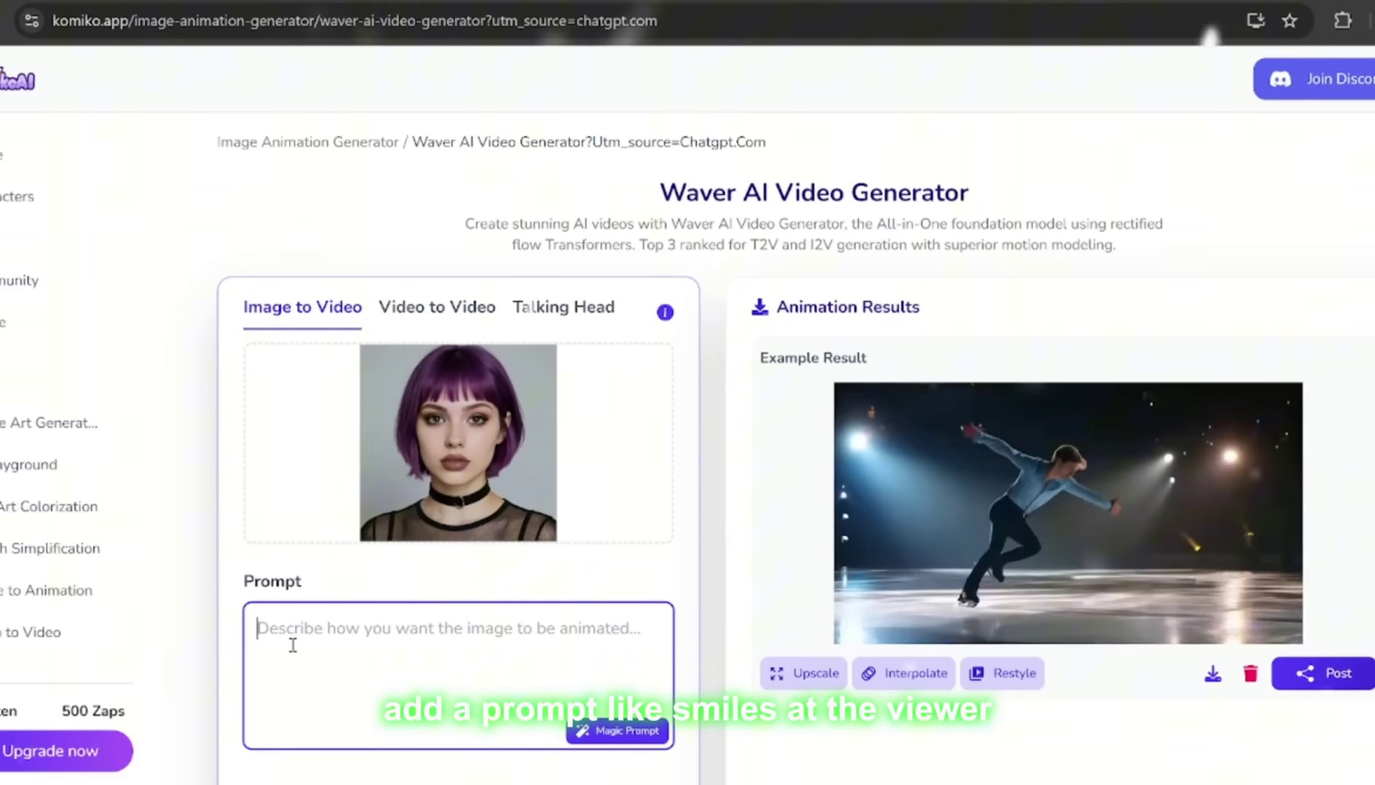
{"action": "type", "text": "smi"}
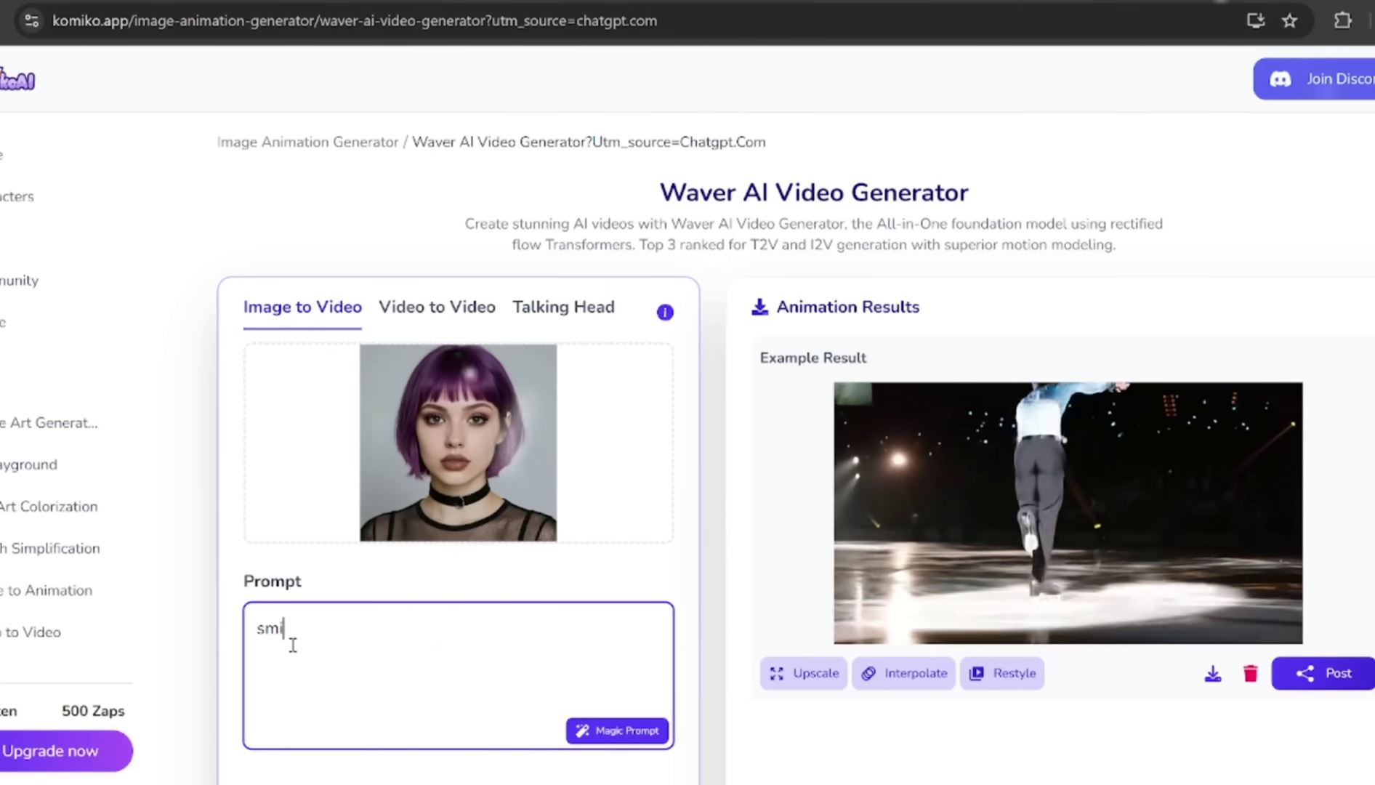
{"action": "type", "text": "les at "}
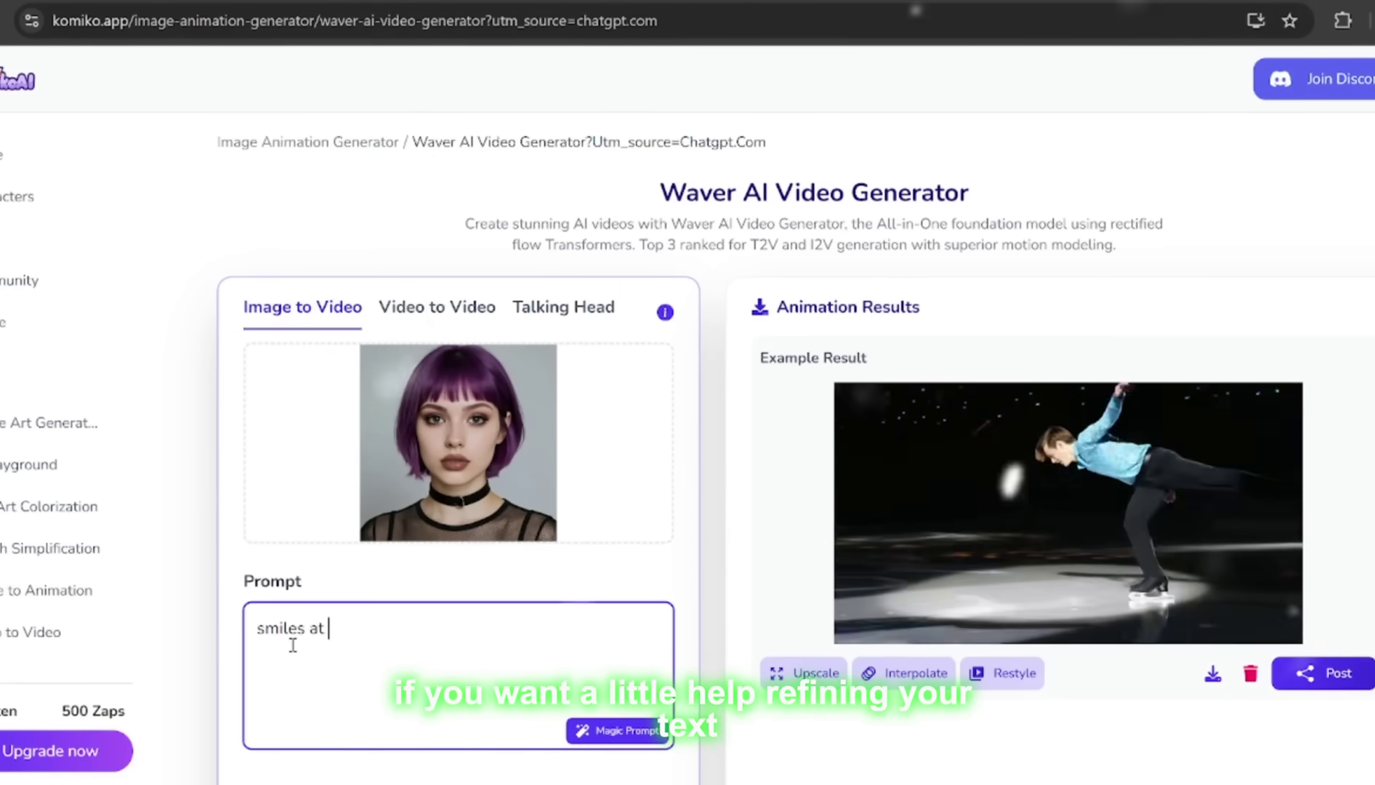
{"action": "type", "text": "the vie"}
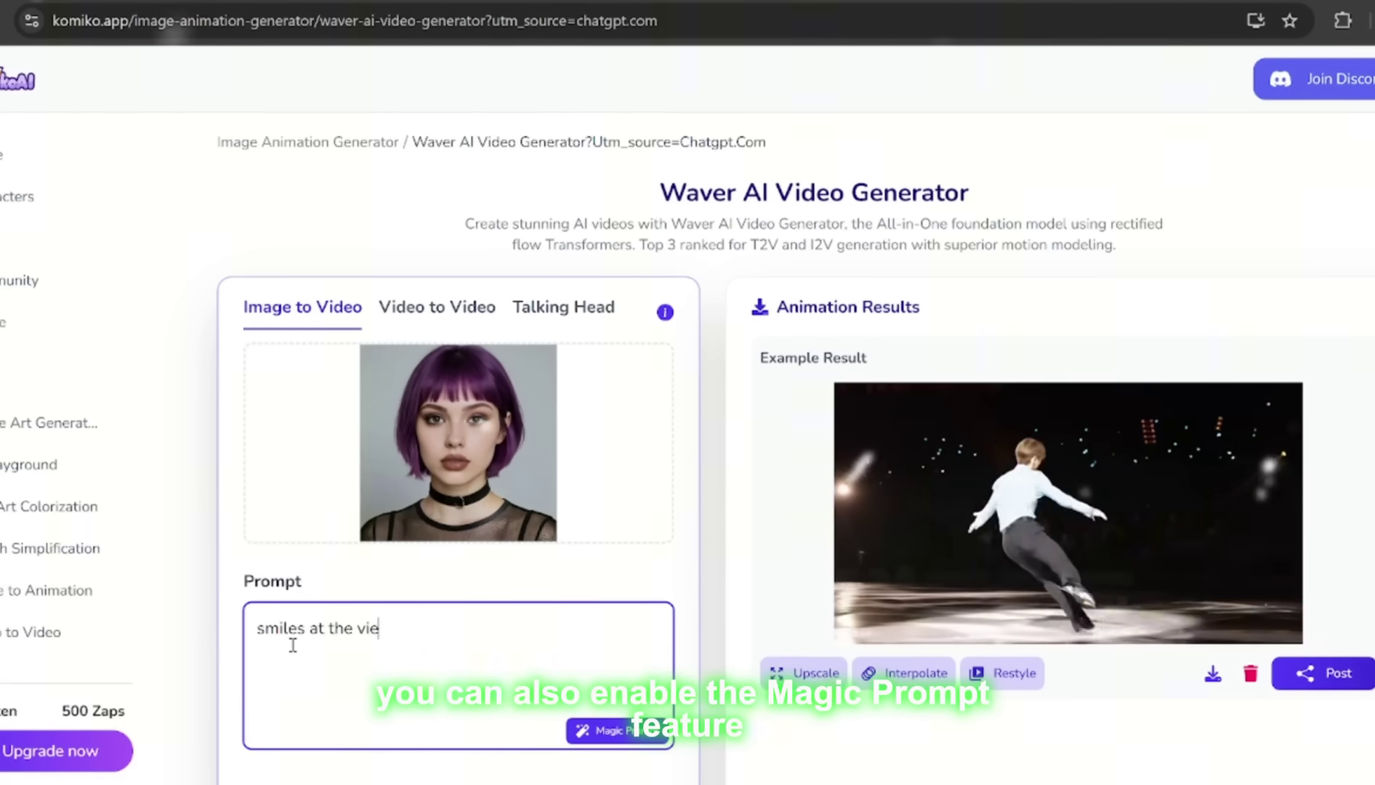
{"action": "type", "text": "wer"}
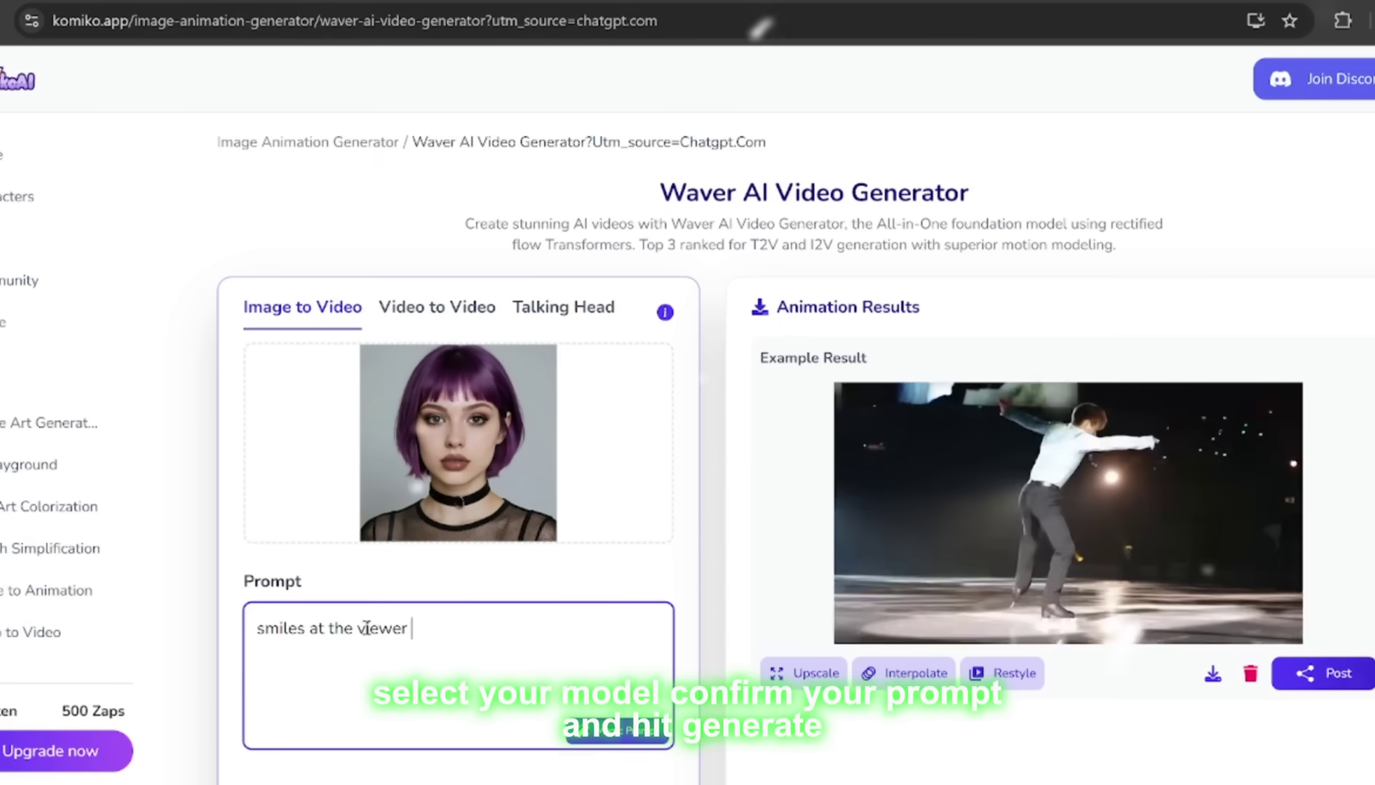
{"action": "scroll", "coordinate": [293, 645], "scroll_direction": "down", "scroll_amount": 1}
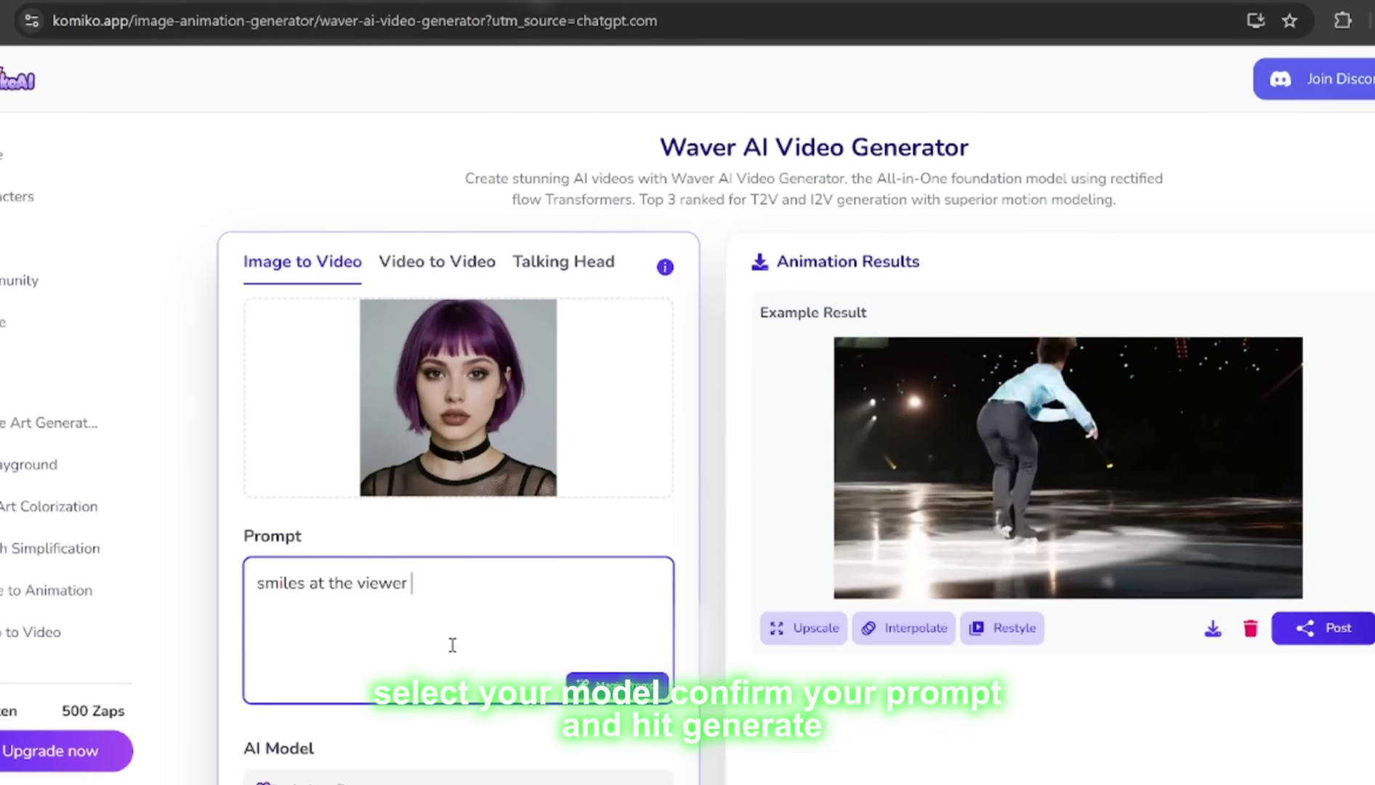
{"action": "scroll", "coordinate": [451, 644], "scroll_direction": "down", "scroll_amount": 2}
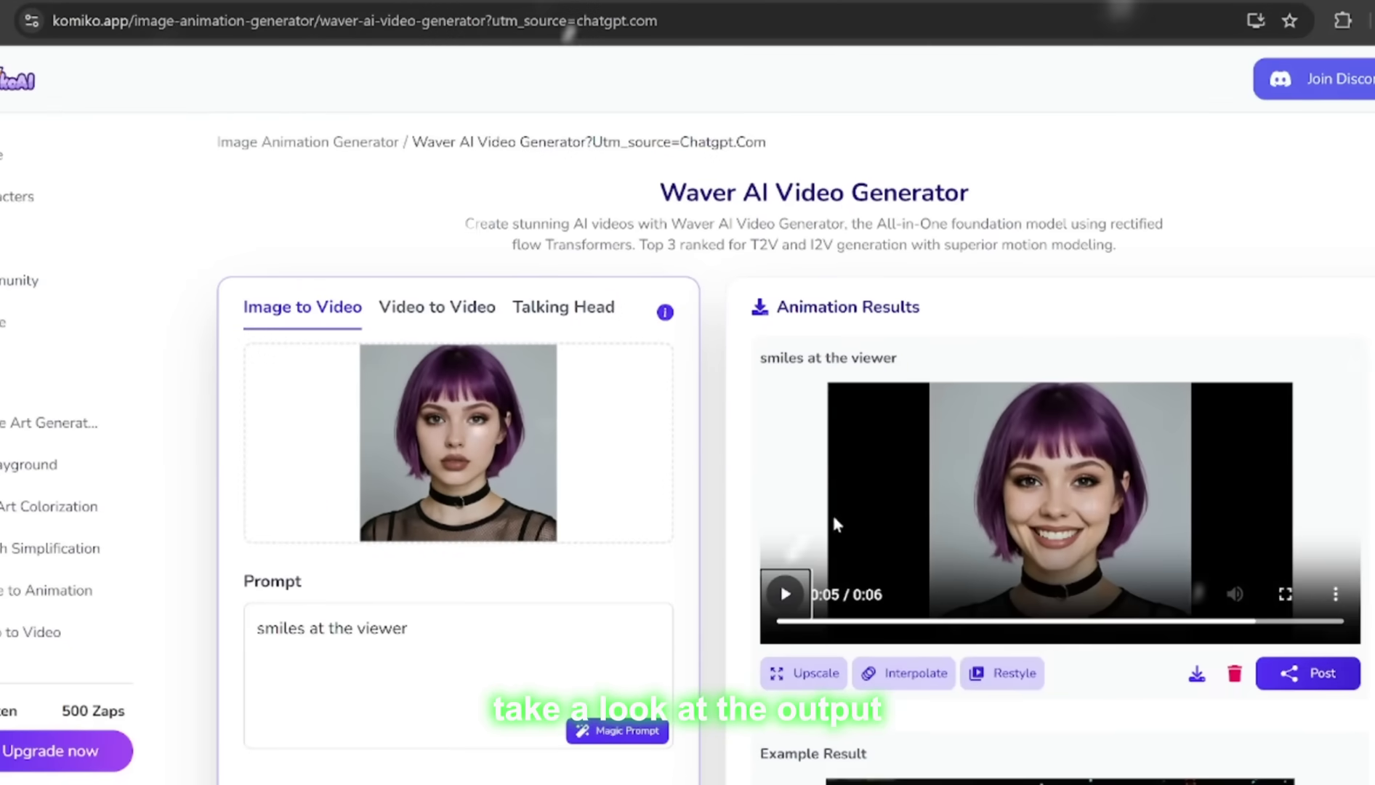
{"action": "left_click", "coordinate": [1285, 595]}
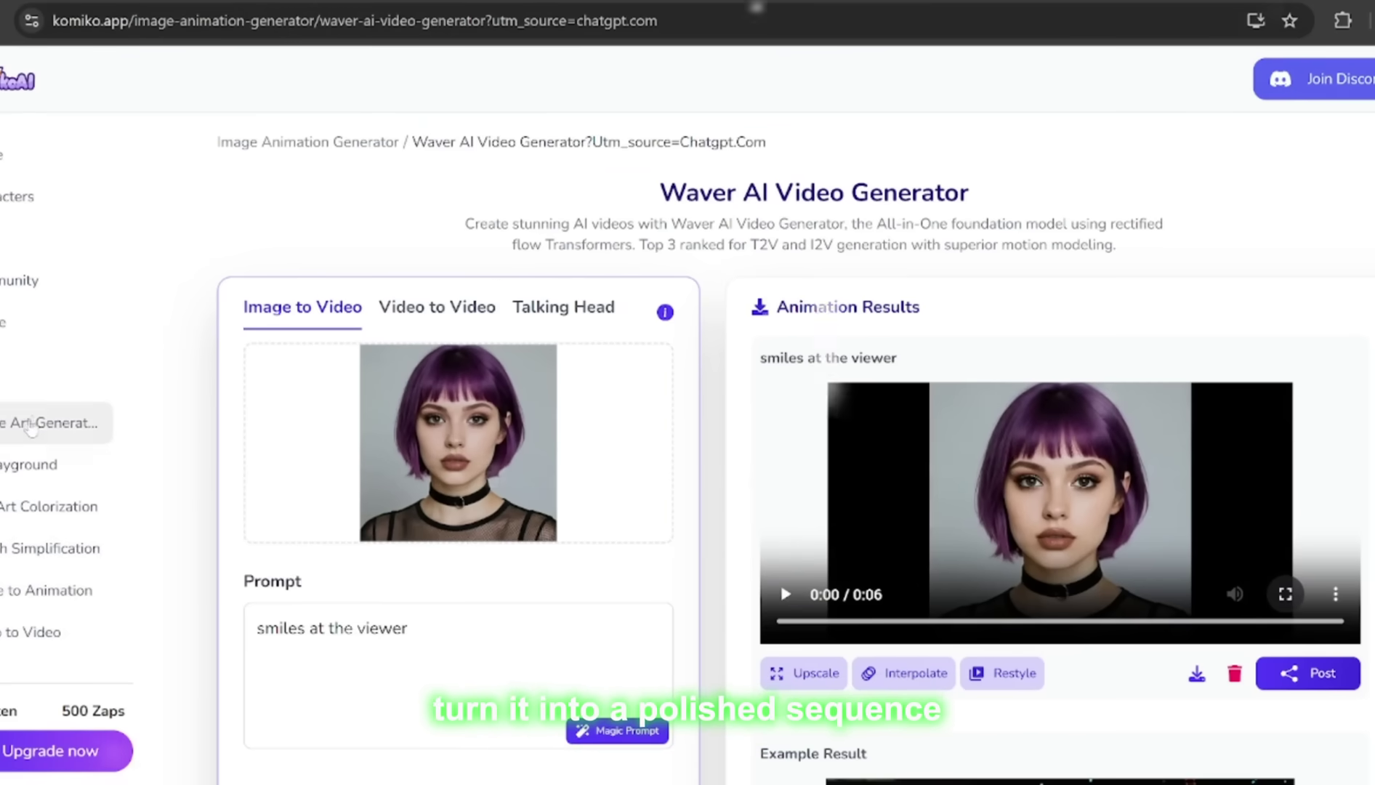
{"action": "scroll", "coordinate": [29, 465], "scroll_direction": "down", "scroll_amount": 1}
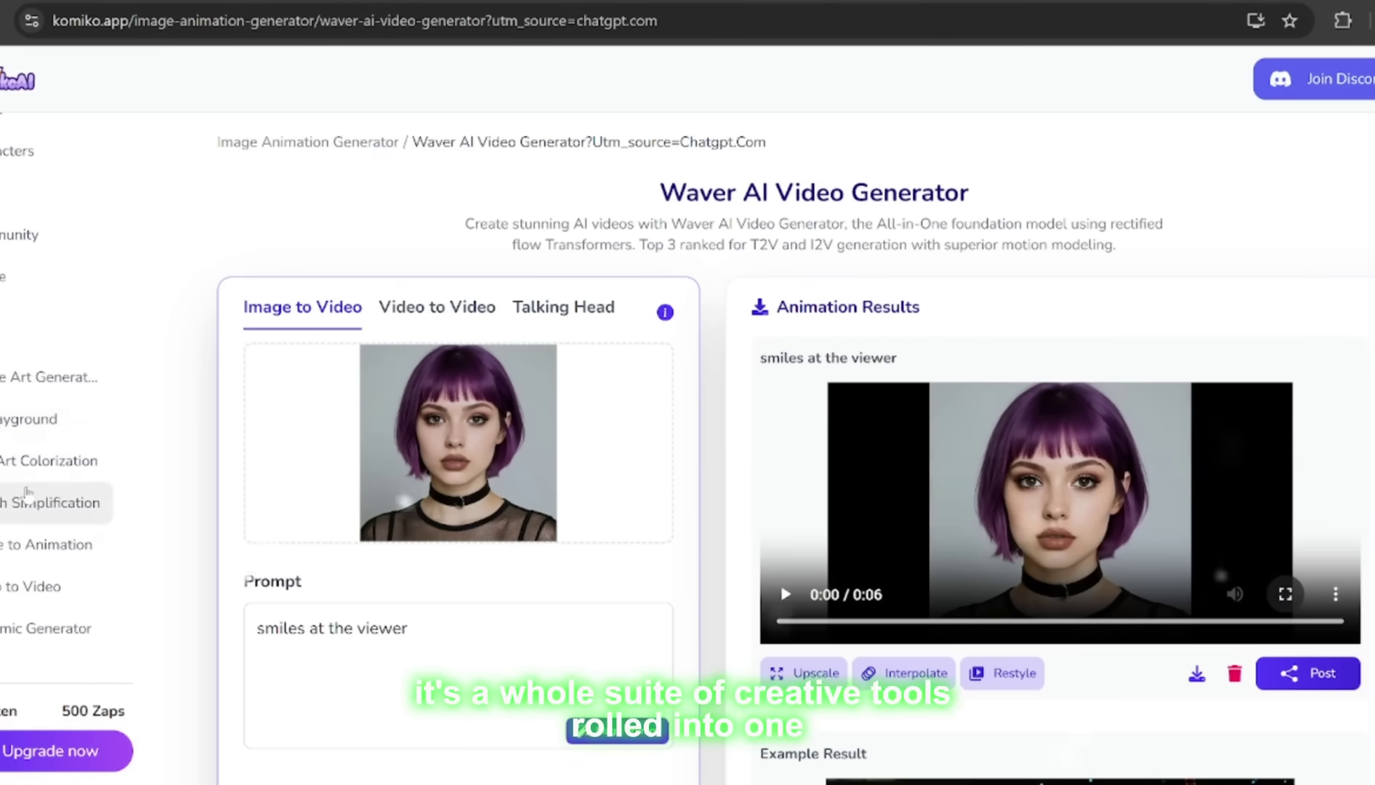
{"action": "scroll", "coordinate": [27, 500], "scroll_direction": "down", "scroll_amount": 4}
{"action": "scroll", "coordinate": [28, 500], "scroll_direction": "up", "scroll_amount": 4}
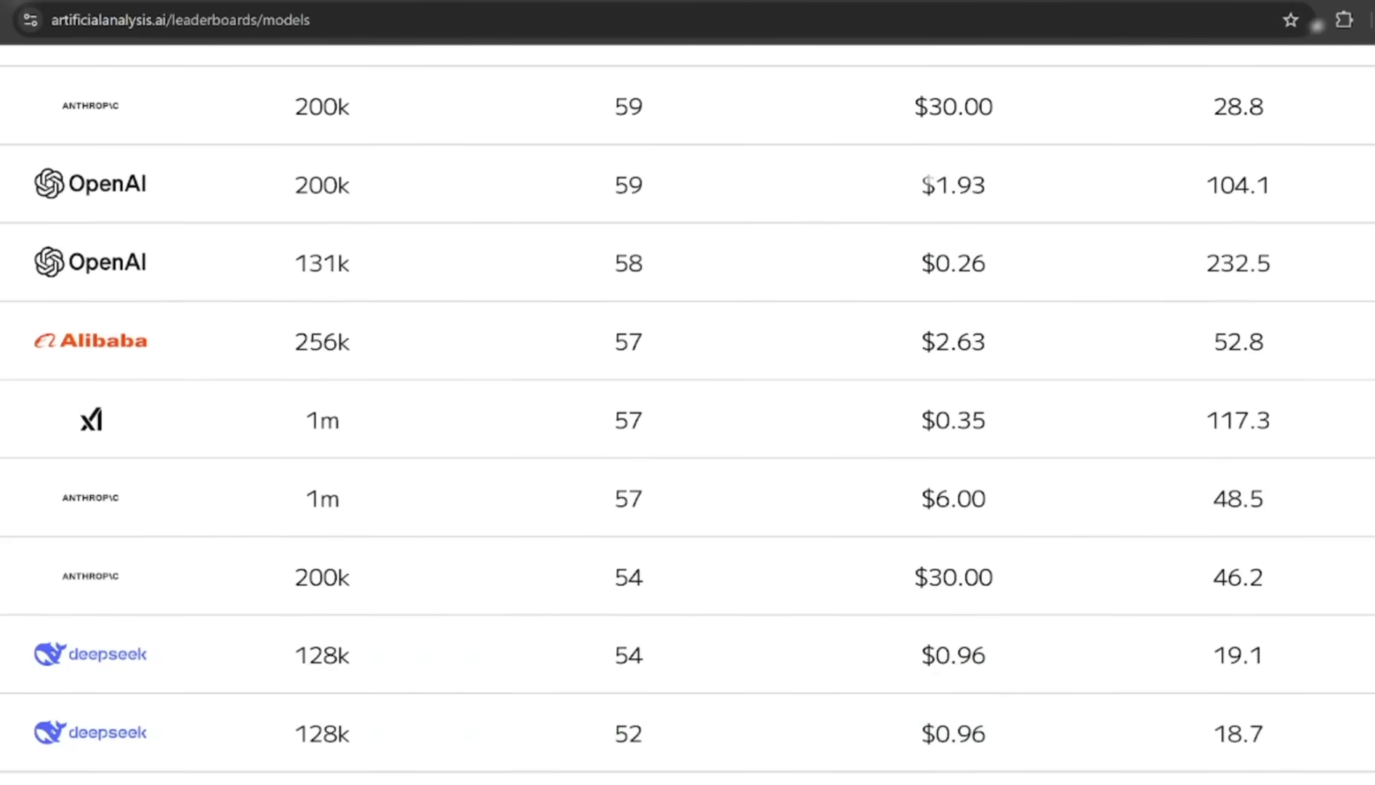
{"action": "scroll", "coordinate": [688, 407], "scroll_direction": "down", "scroll_amount": 1}
{"action": "scroll", "coordinate": [688, 408], "scroll_direction": "down", "scroll_amount": 1}
{"action": "scroll", "coordinate": [687, 407], "scroll_direction": "down", "scroll_amount": 1}
{"action": "scroll", "coordinate": [687, 407], "scroll_direction": "down", "scroll_amount": 1}
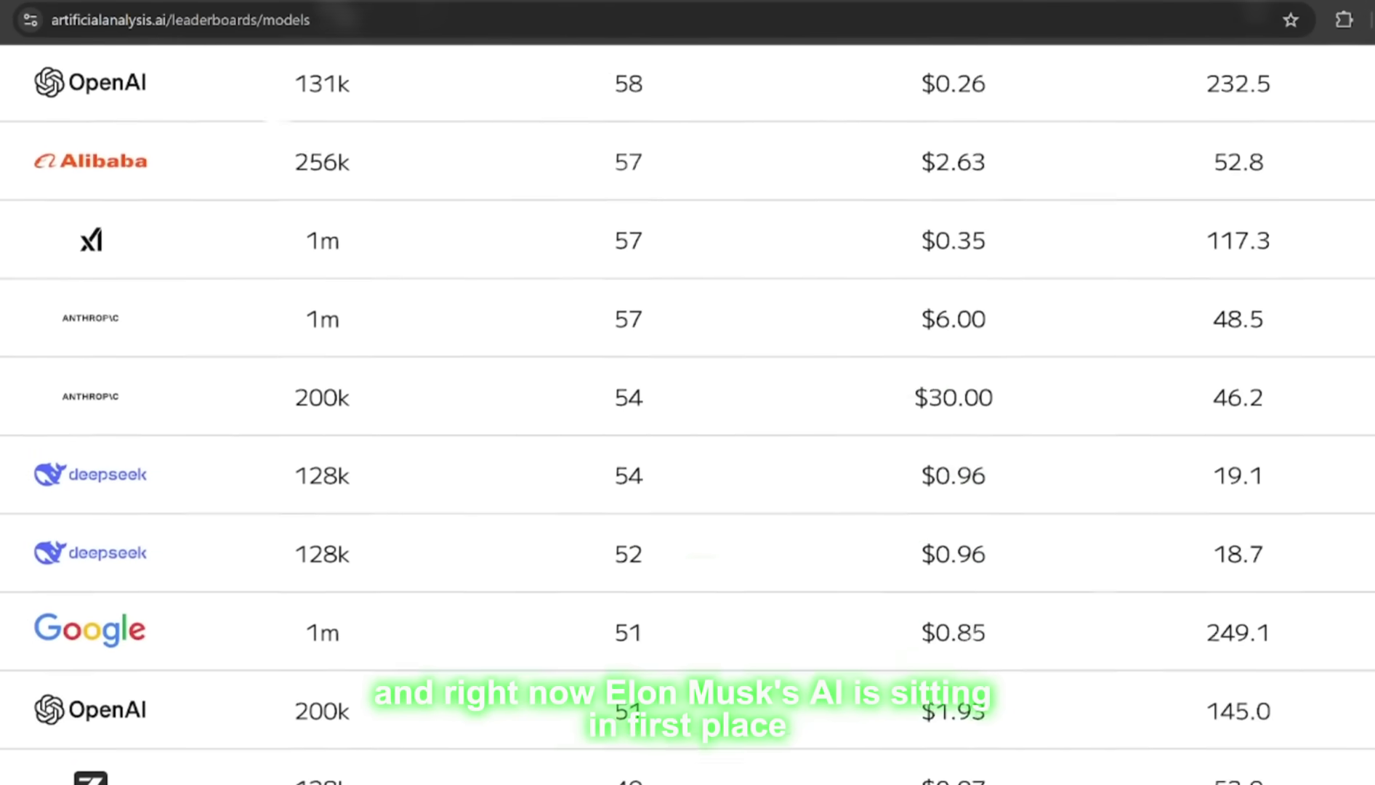
{"action": "scroll", "coordinate": [688, 408], "scroll_direction": "down", "scroll_amount": 1}
{"action": "scroll", "coordinate": [688, 407], "scroll_direction": "down", "scroll_amount": 1}
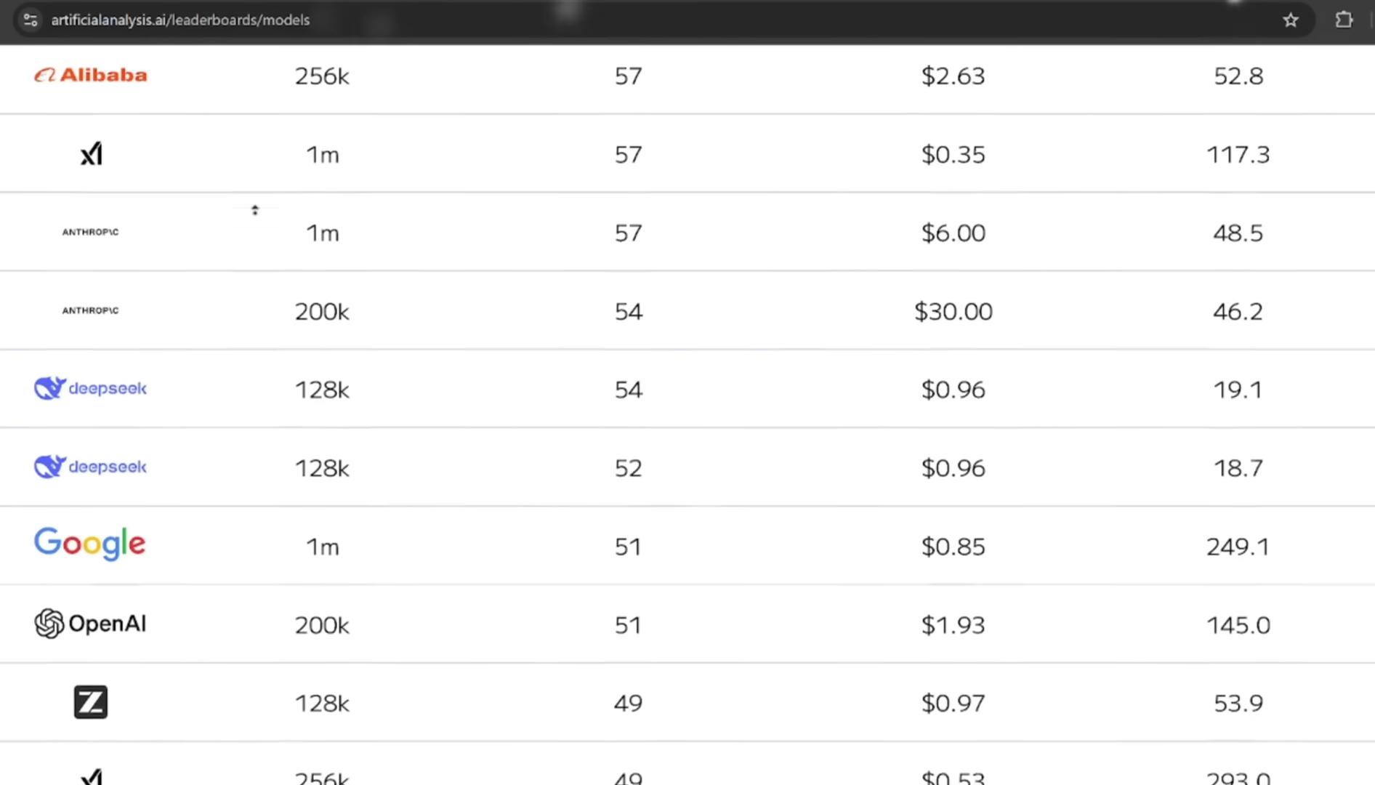
{"action": "scroll", "coordinate": [258, 208], "scroll_direction": "up", "scroll_amount": 1}
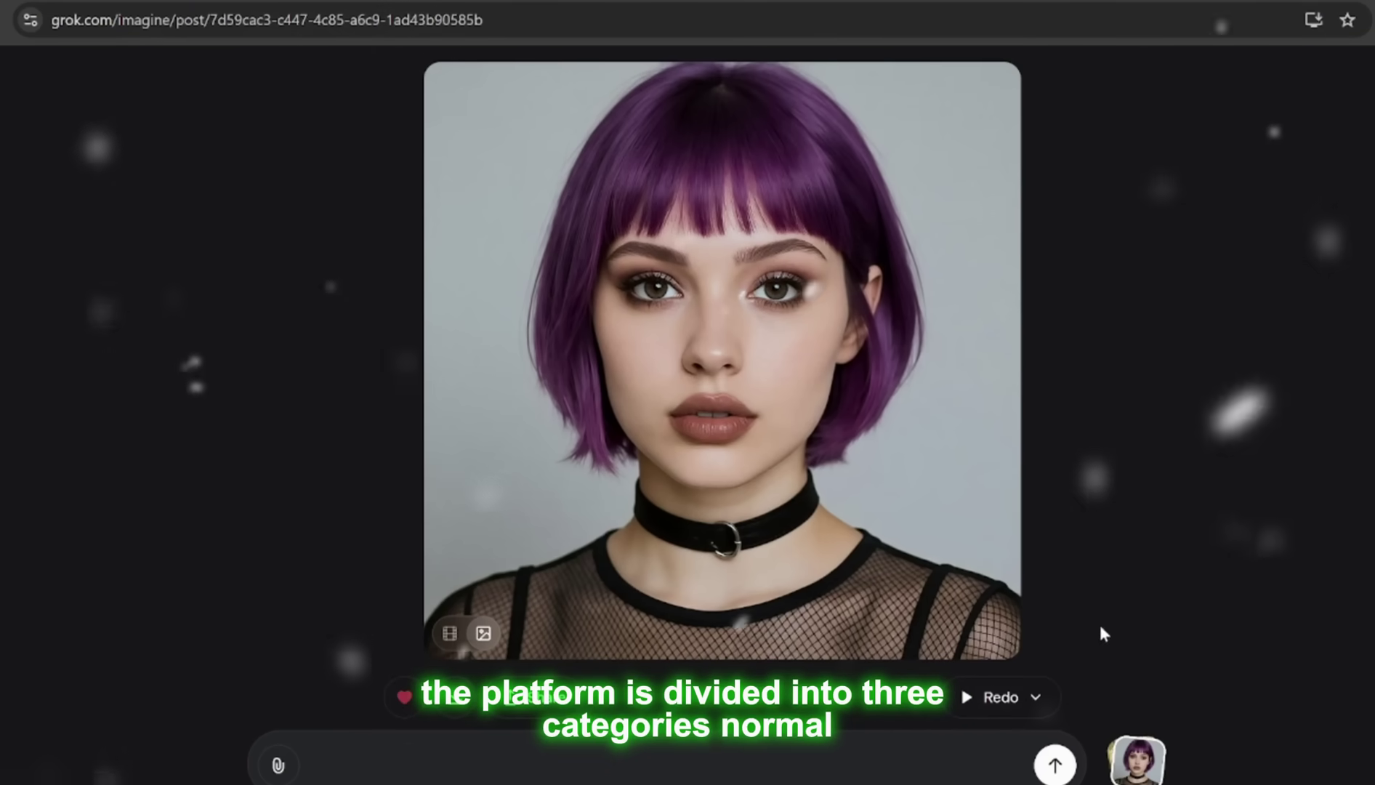
{"action": "left_click", "coordinate": [1037, 698]}
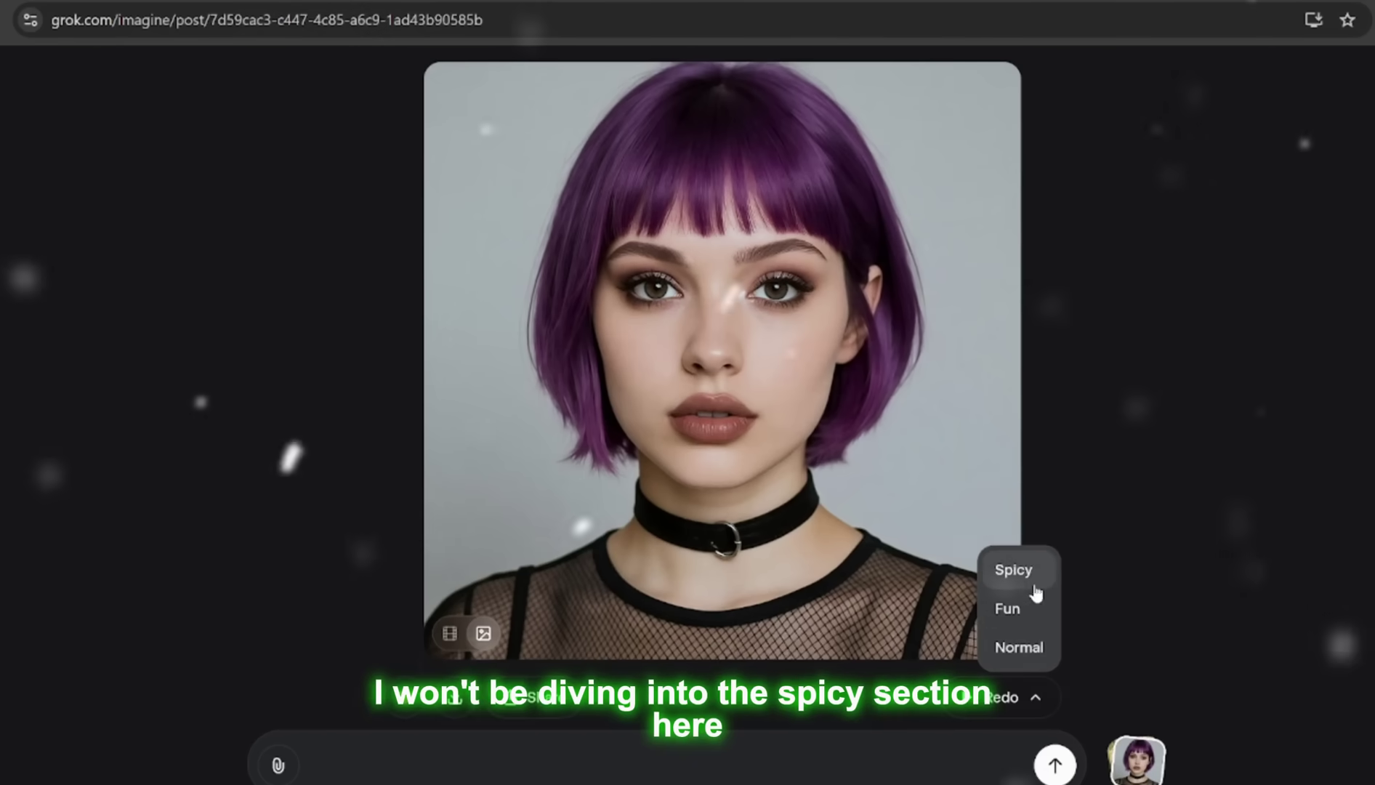
{"action": "left_click", "coordinate": [835, 759]}
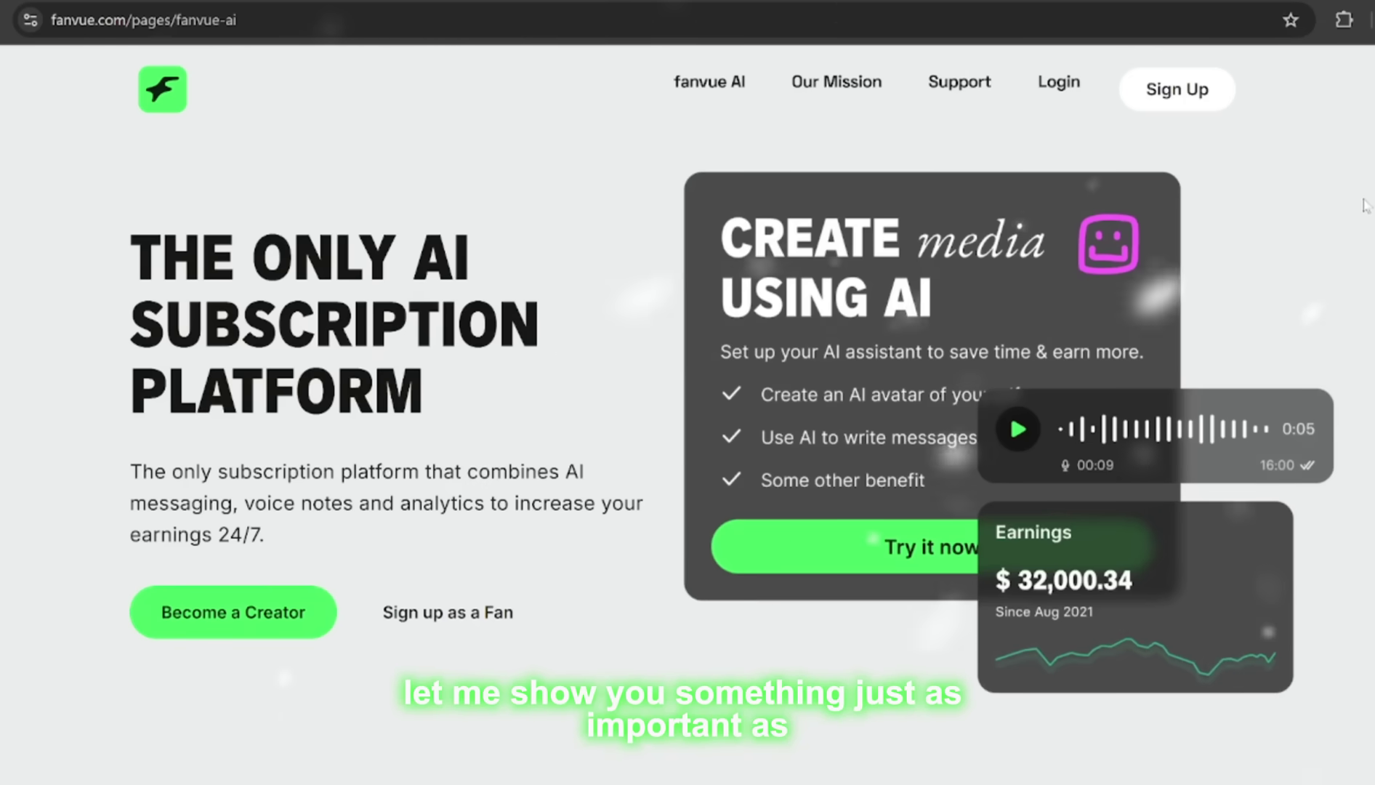
{"action": "scroll", "coordinate": [1363, 197], "scroll_direction": "down", "scroll_amount": 2}
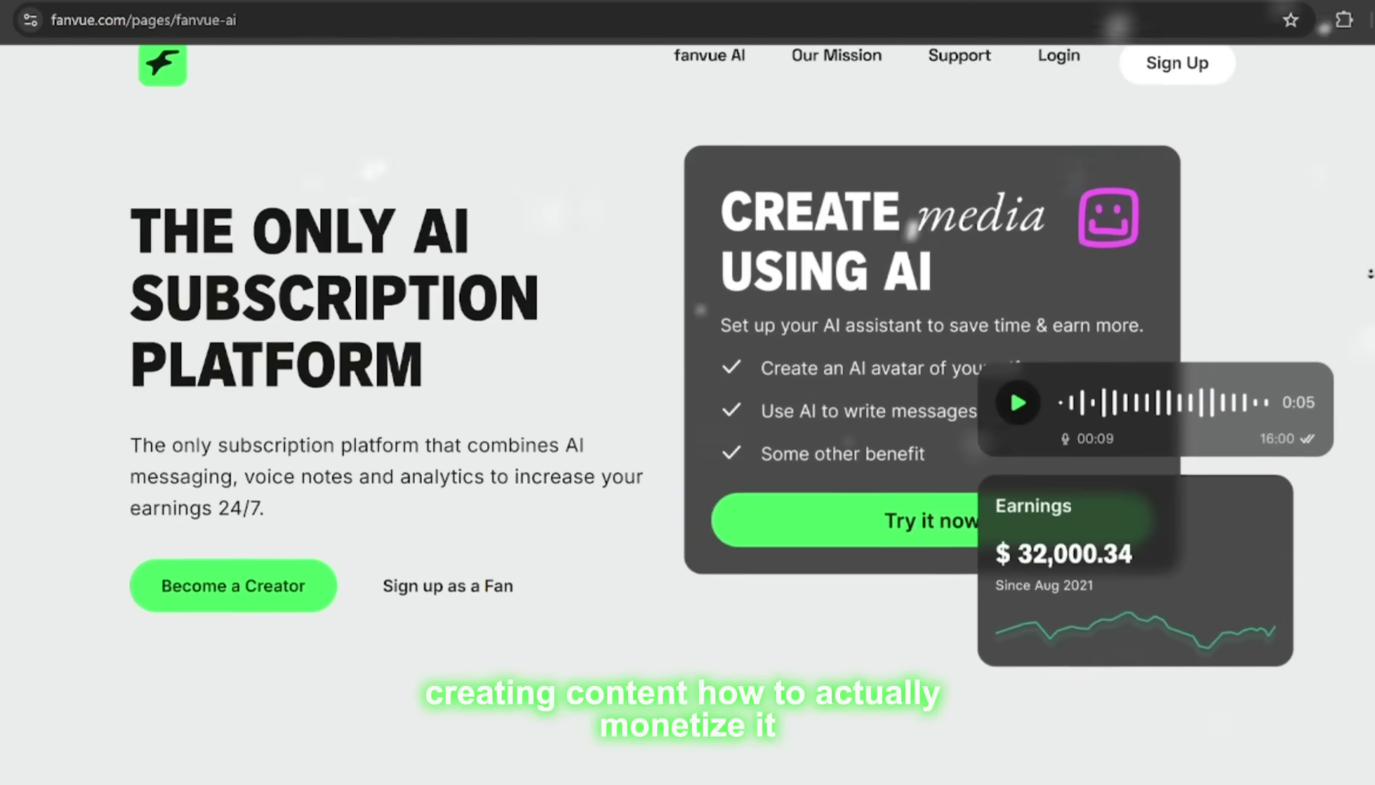
{"action": "scroll", "coordinate": [1371, 296], "scroll_direction": "down", "scroll_amount": 1}
{"action": "scroll", "coordinate": [1372, 296], "scroll_direction": "down", "scroll_amount": 1}
{"action": "scroll", "coordinate": [1372, 296], "scroll_direction": "down", "scroll_amount": 1}
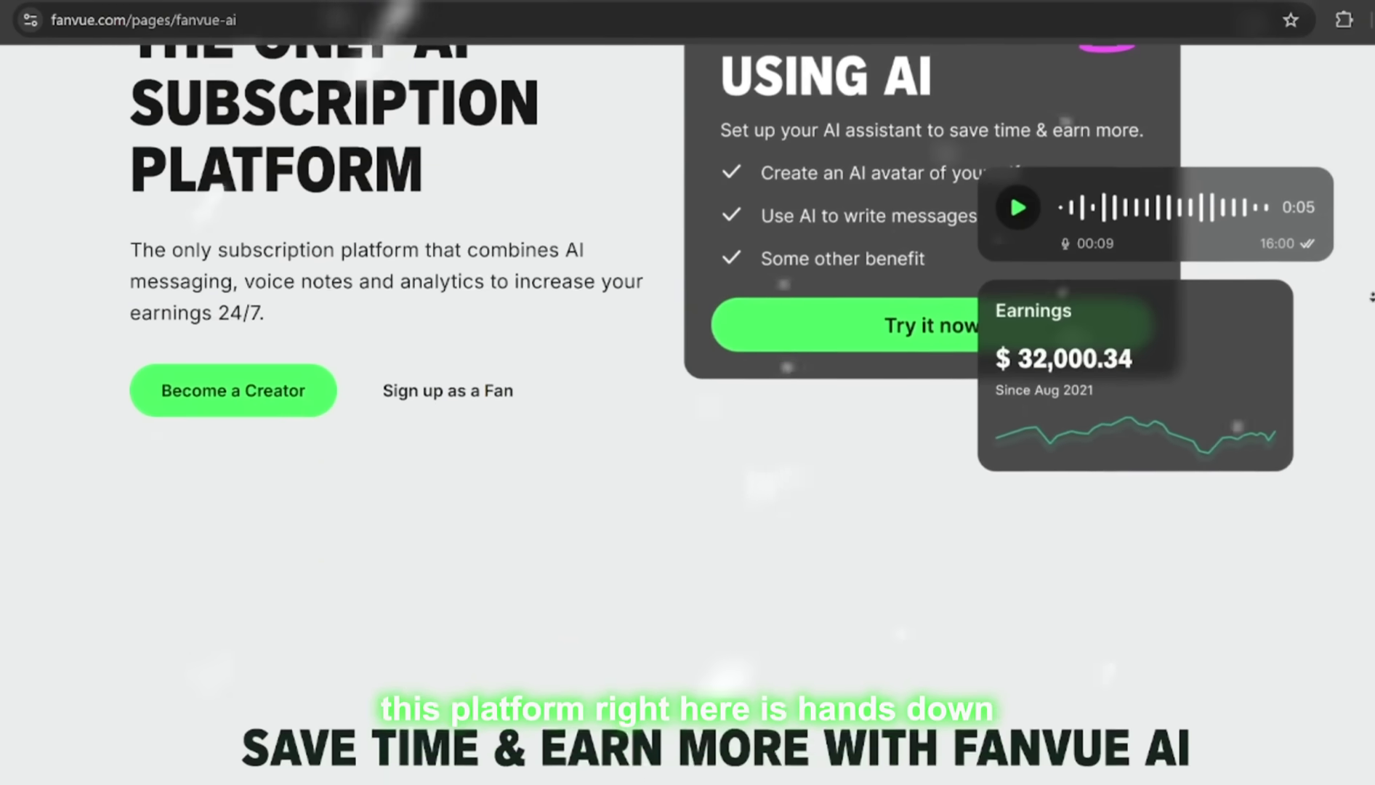
{"action": "scroll", "coordinate": [1372, 297], "scroll_direction": "down", "scroll_amount": 1}
{"action": "scroll", "coordinate": [1372, 298], "scroll_direction": "down", "scroll_amount": 1}
{"action": "scroll", "coordinate": [1372, 301], "scroll_direction": "down", "scroll_amount": 1}
{"action": "scroll", "coordinate": [1372, 304], "scroll_direction": "down", "scroll_amount": 1}
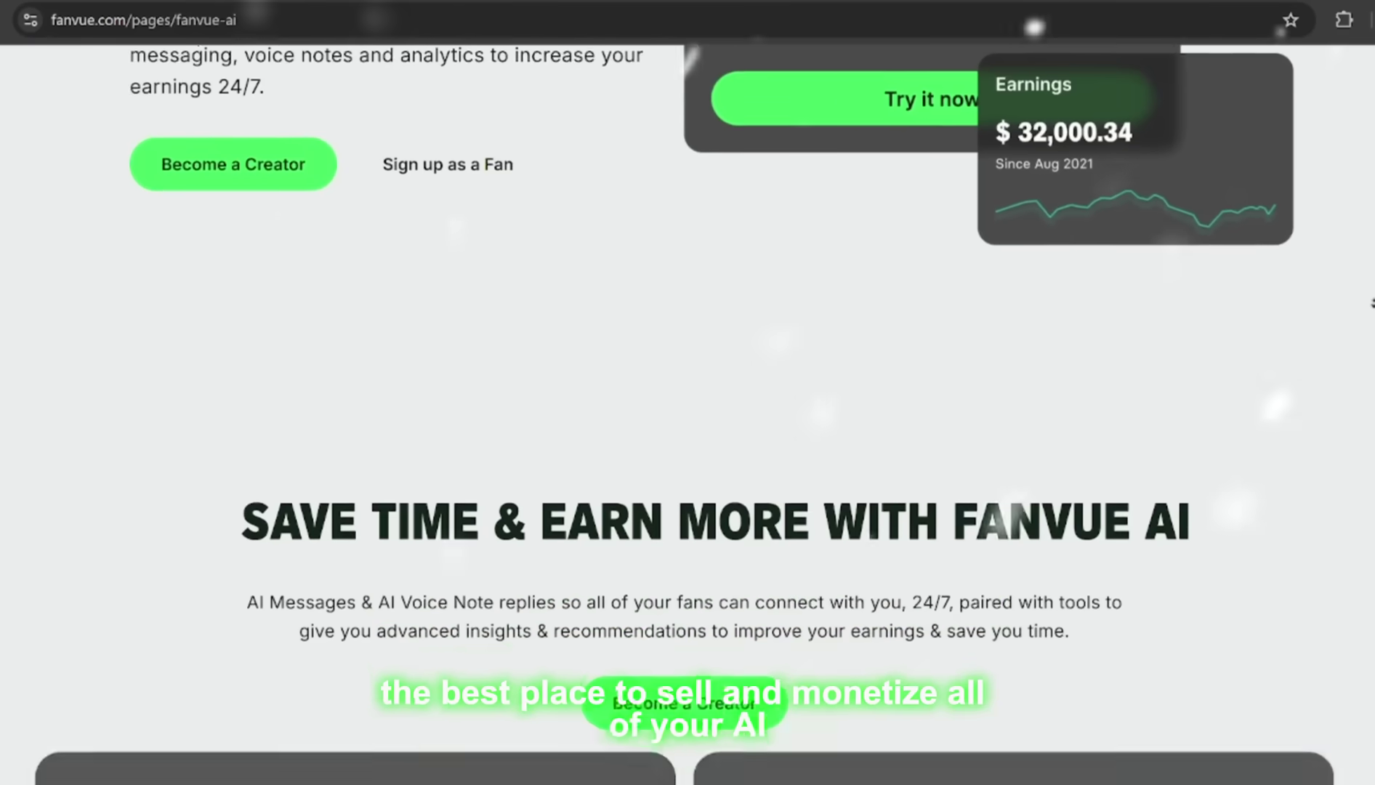
{"action": "scroll", "coordinate": [1371, 307], "scroll_direction": "down", "scroll_amount": 1}
{"action": "scroll", "coordinate": [1372, 309], "scroll_direction": "down", "scroll_amount": 1}
{"action": "scroll", "coordinate": [1372, 309], "scroll_direction": "down", "scroll_amount": 1}
{"action": "scroll", "coordinate": [1372, 309], "scroll_direction": "down", "scroll_amount": 1}
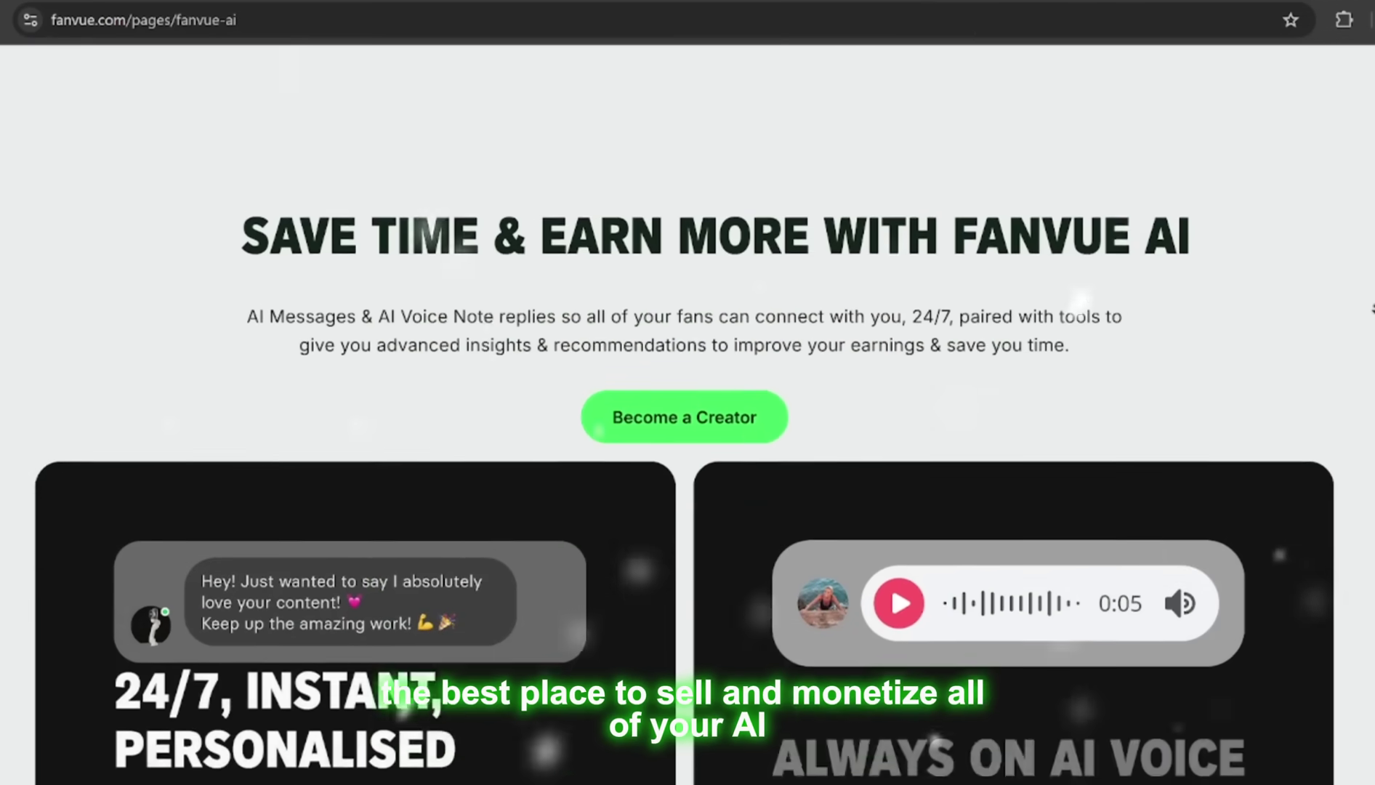
{"action": "scroll", "coordinate": [1372, 309], "scroll_direction": "down", "scroll_amount": 1}
{"action": "scroll", "coordinate": [1372, 309], "scroll_direction": "down", "scroll_amount": 1}
{"action": "scroll", "coordinate": [1372, 309], "scroll_direction": "down", "scroll_amount": 1}
{"action": "scroll", "coordinate": [1372, 309], "scroll_direction": "down", "scroll_amount": 1}
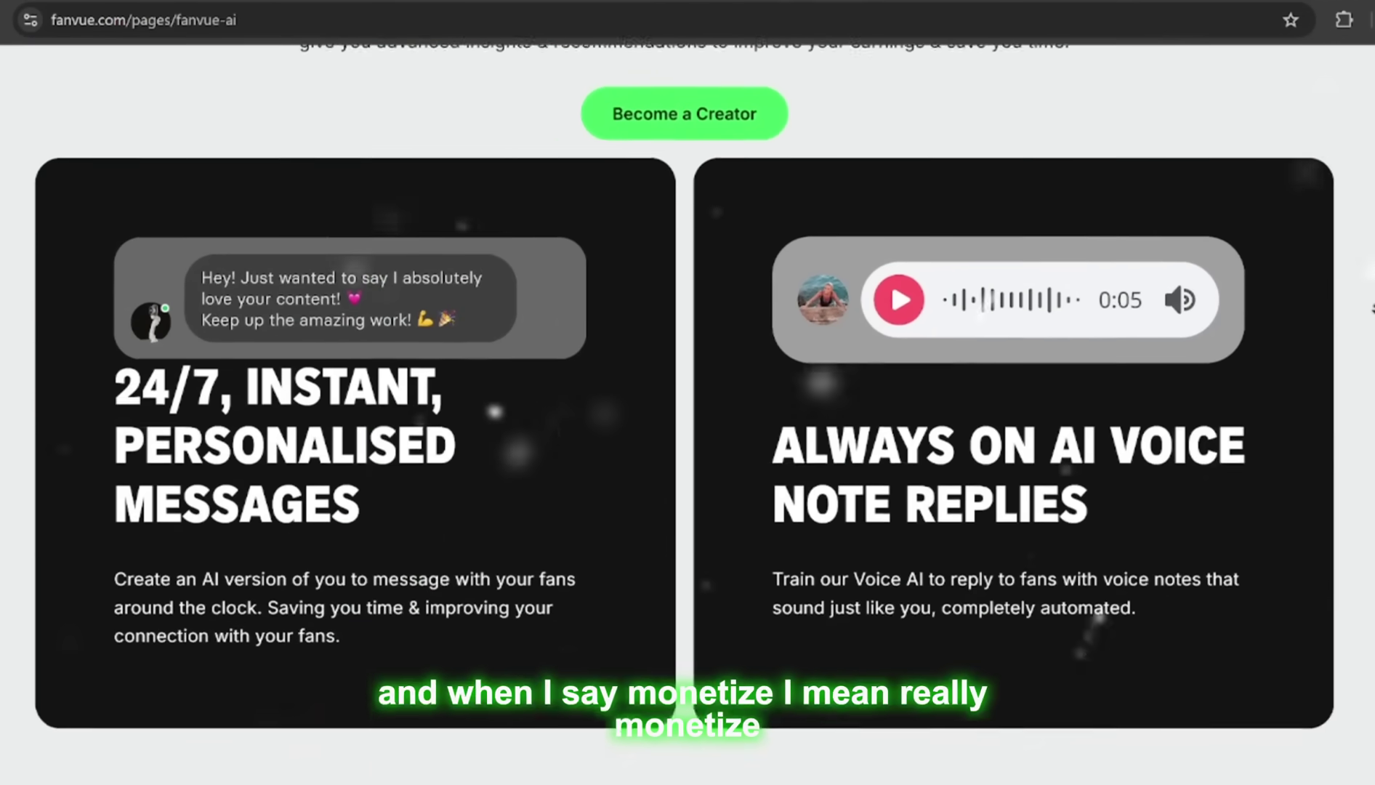
{"action": "scroll", "coordinate": [1372, 309], "scroll_direction": "down", "scroll_amount": 1}
{"action": "scroll", "coordinate": [1372, 309], "scroll_direction": "down", "scroll_amount": 2}
{"action": "scroll", "coordinate": [1372, 309], "scroll_direction": "down", "scroll_amount": 2}
{"action": "scroll", "coordinate": [1372, 309], "scroll_direction": "down", "scroll_amount": 2}
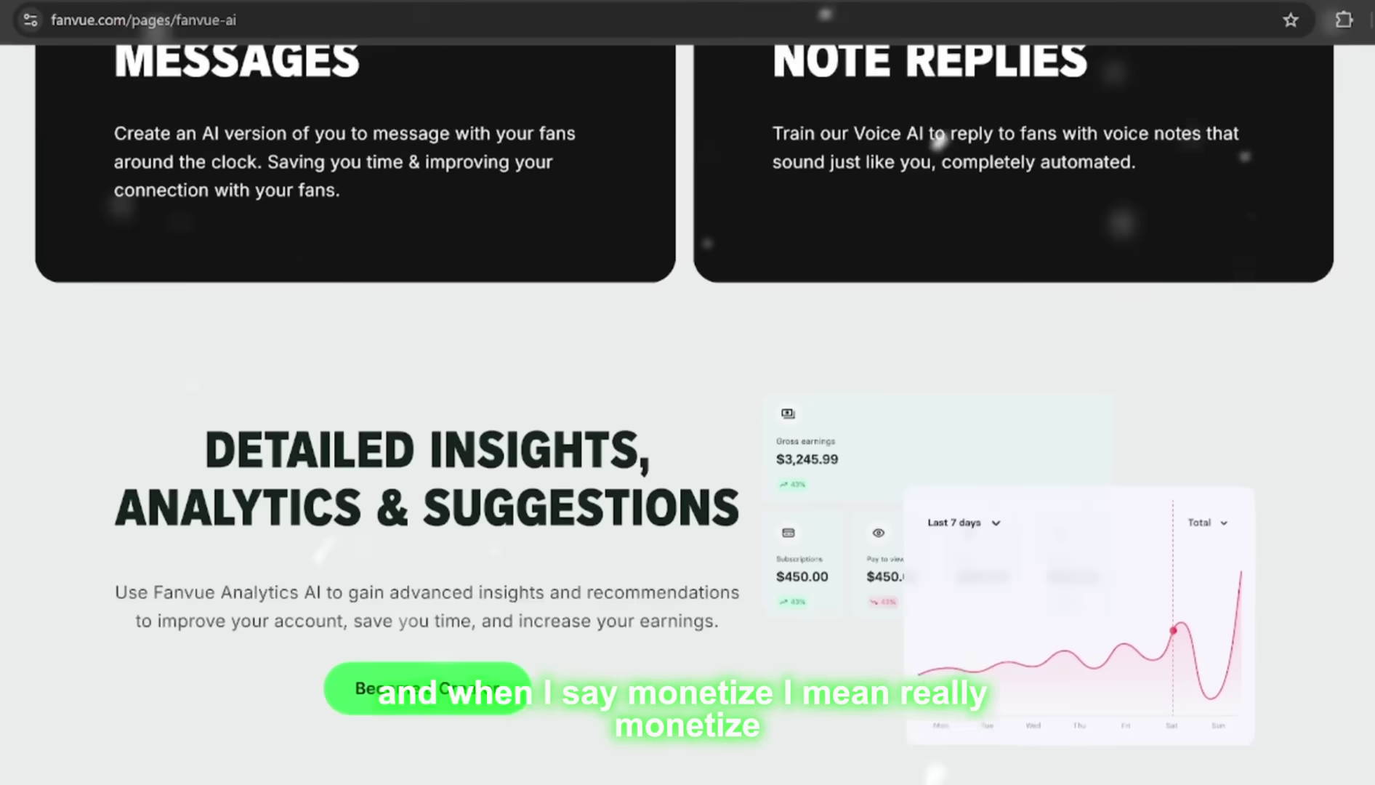
{"action": "scroll", "coordinate": [1371, 309], "scroll_direction": "down", "scroll_amount": 2}
{"action": "scroll", "coordinate": [688, 392], "scroll_direction": "down", "scroll_amount": 2}
{"action": "scroll", "coordinate": [688, 393], "scroll_direction": "down", "scroll_amount": 2}
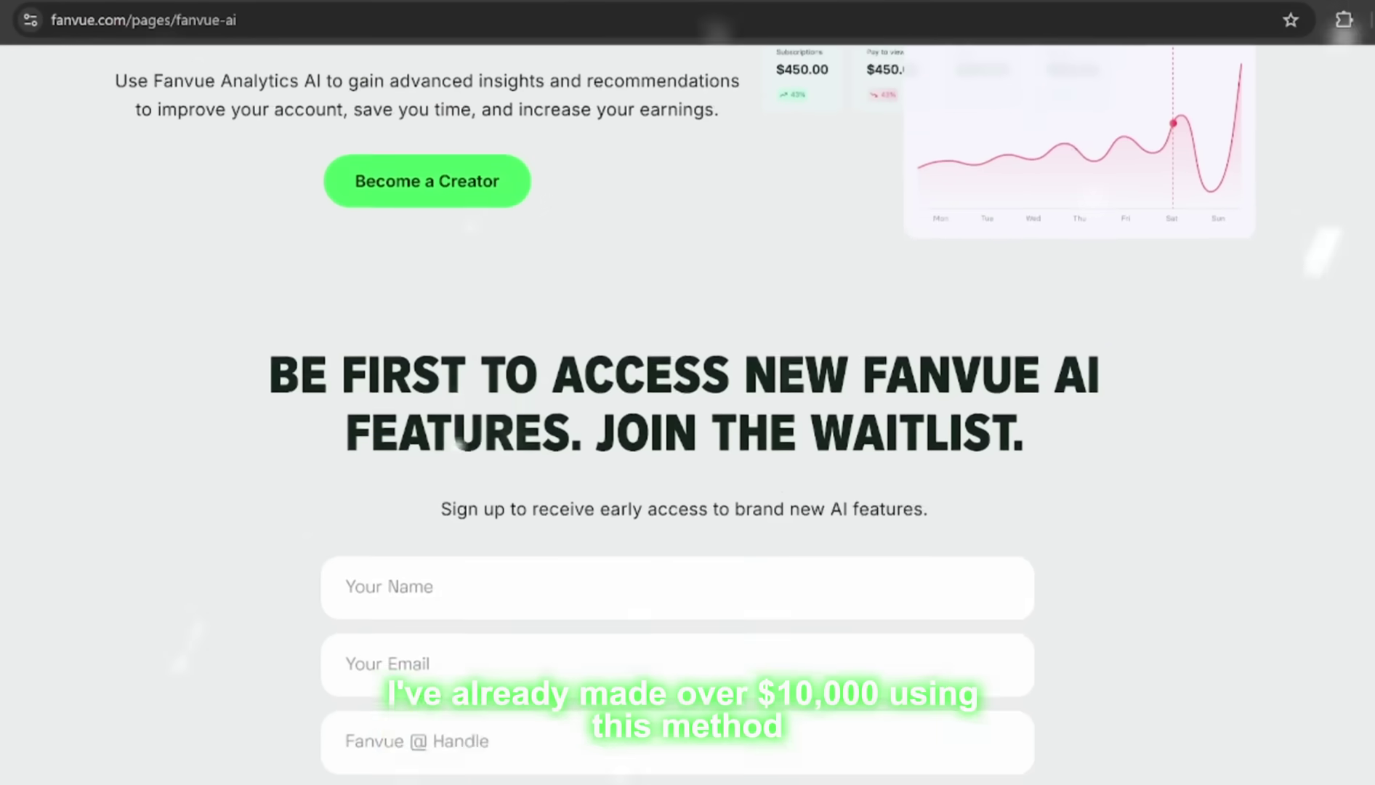
{"action": "scroll", "coordinate": [687, 393], "scroll_direction": "down", "scroll_amount": 2}
{"action": "scroll", "coordinate": [688, 392], "scroll_direction": "down", "scroll_amount": 2}
{"action": "scroll", "coordinate": [687, 393], "scroll_direction": "down", "scroll_amount": 1}
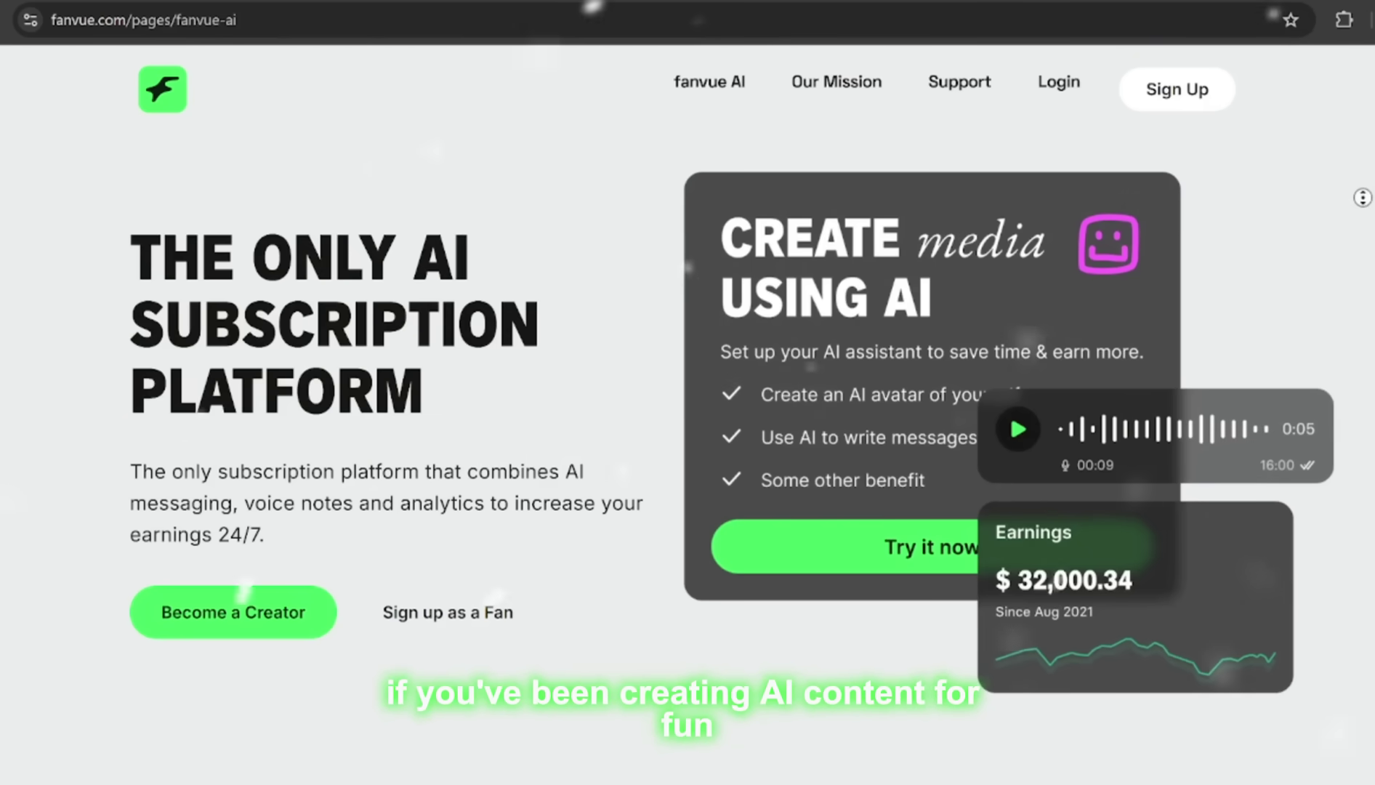
{"action": "scroll", "coordinate": [1370, 242], "scroll_direction": "down", "scroll_amount": 3}
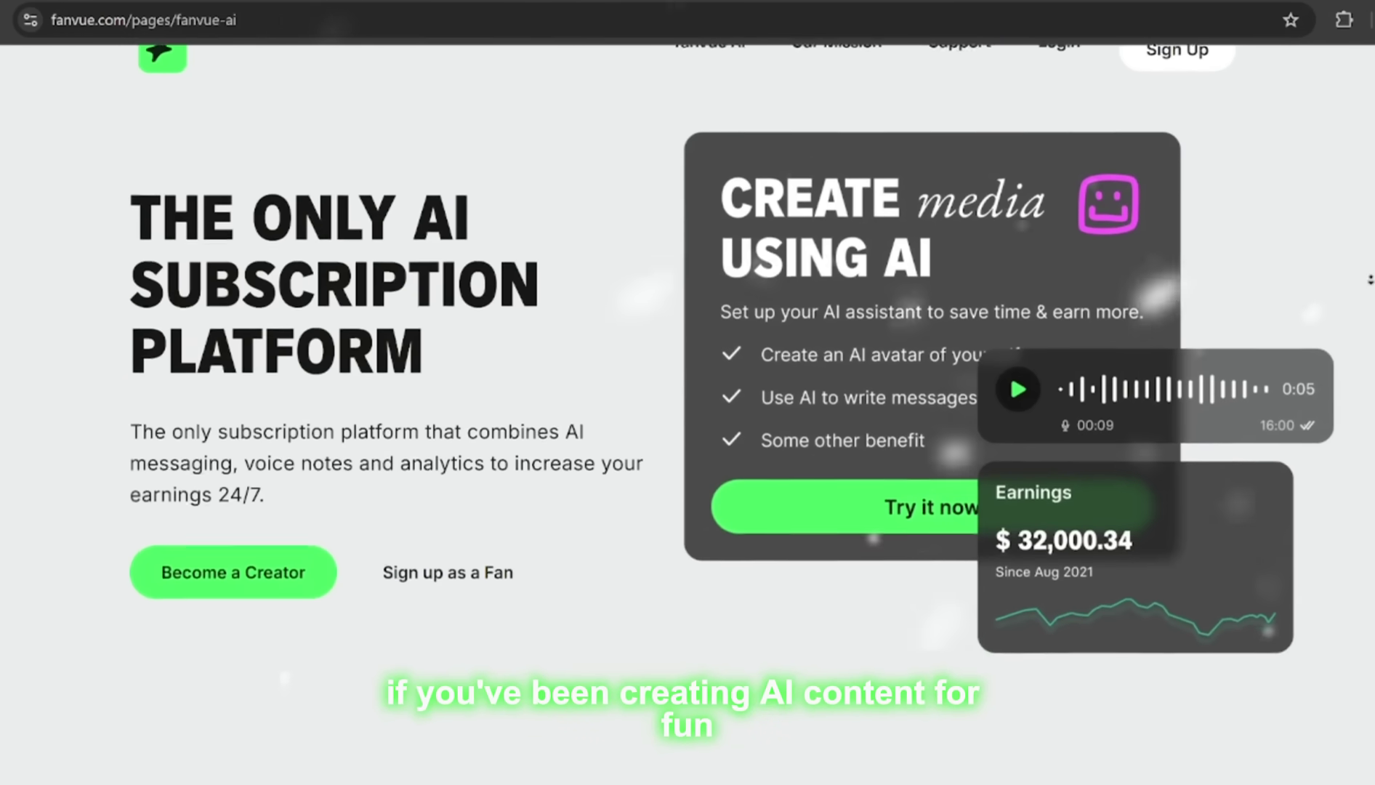
{"action": "scroll", "coordinate": [1372, 296], "scroll_direction": "down", "scroll_amount": 1}
{"action": "scroll", "coordinate": [1371, 297], "scroll_direction": "down", "scroll_amount": 1}
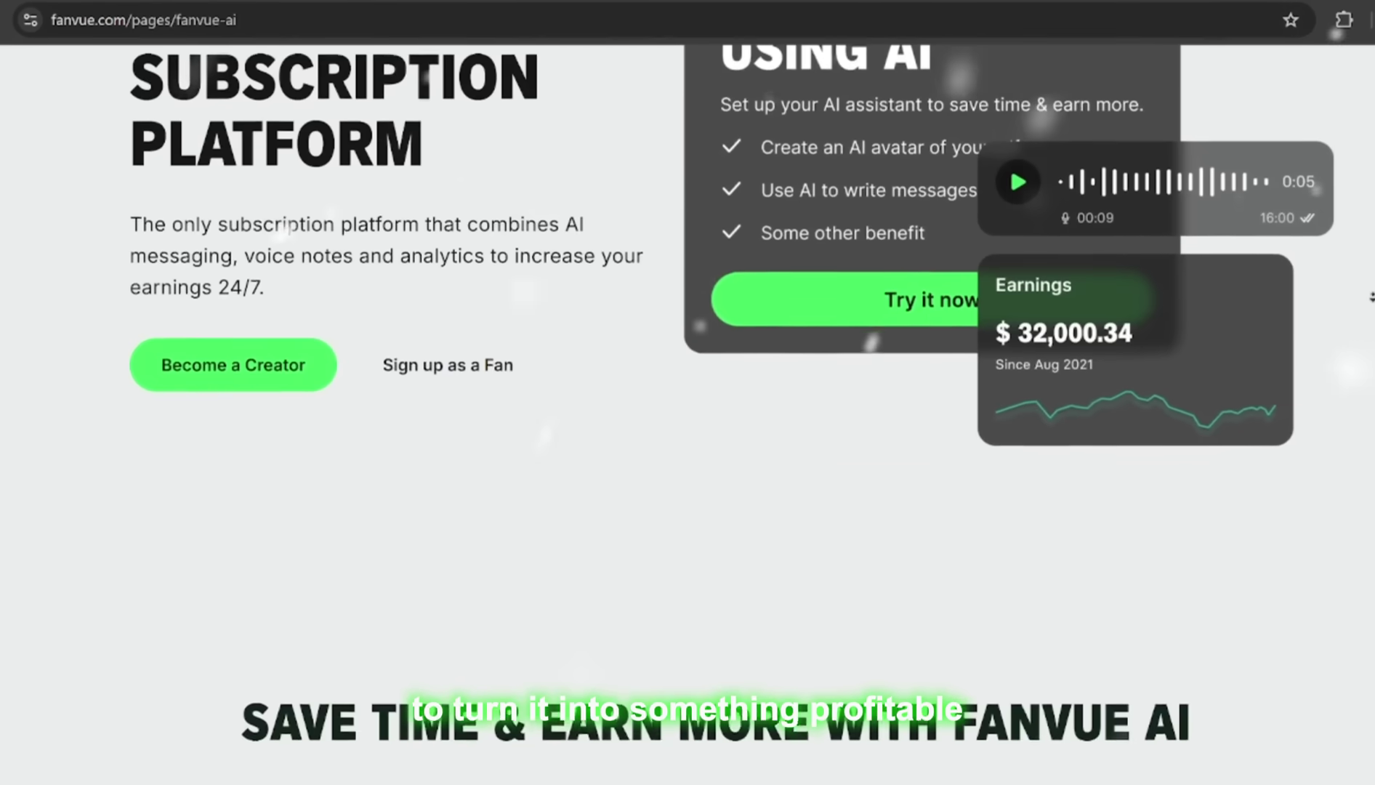